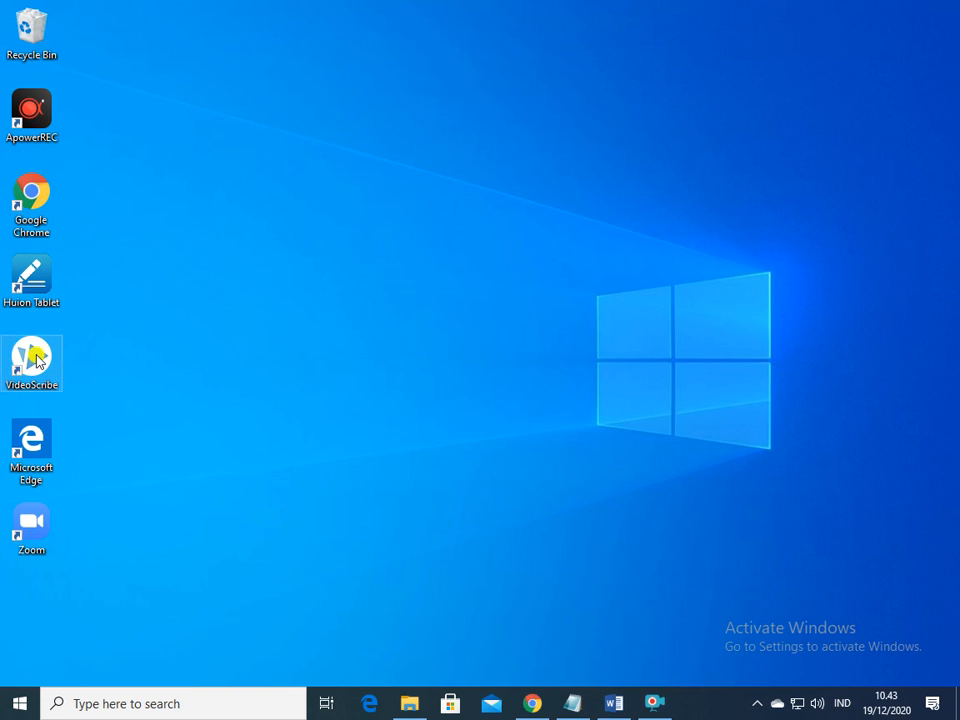
Try to start VideoScribe in offline mode without login details, dismissing the update notice, and close the program
click(42, 360)
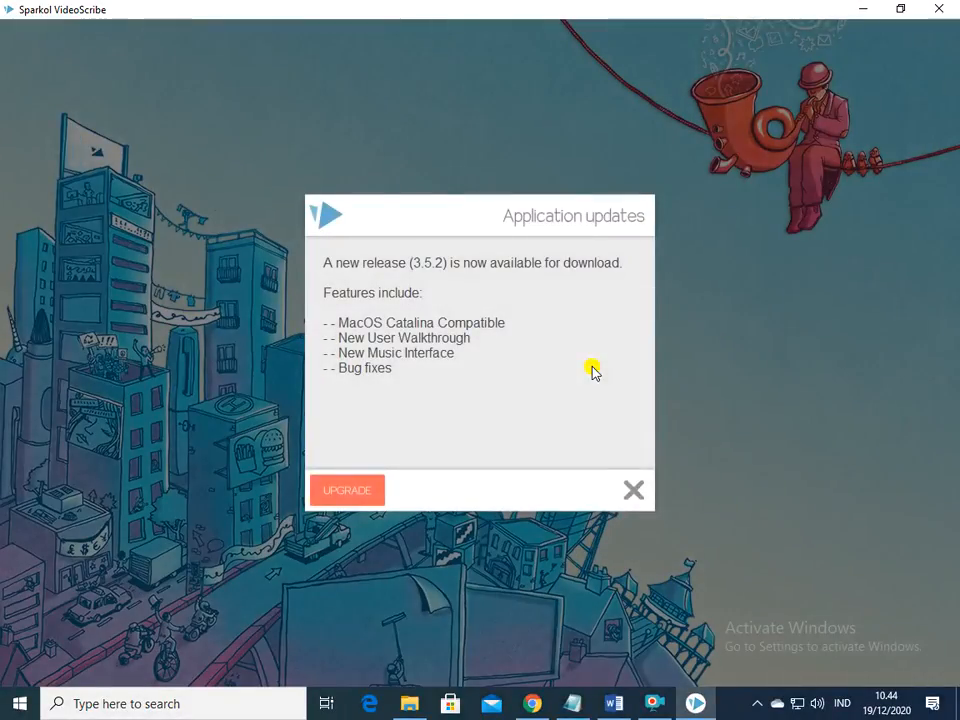
click(634, 491)
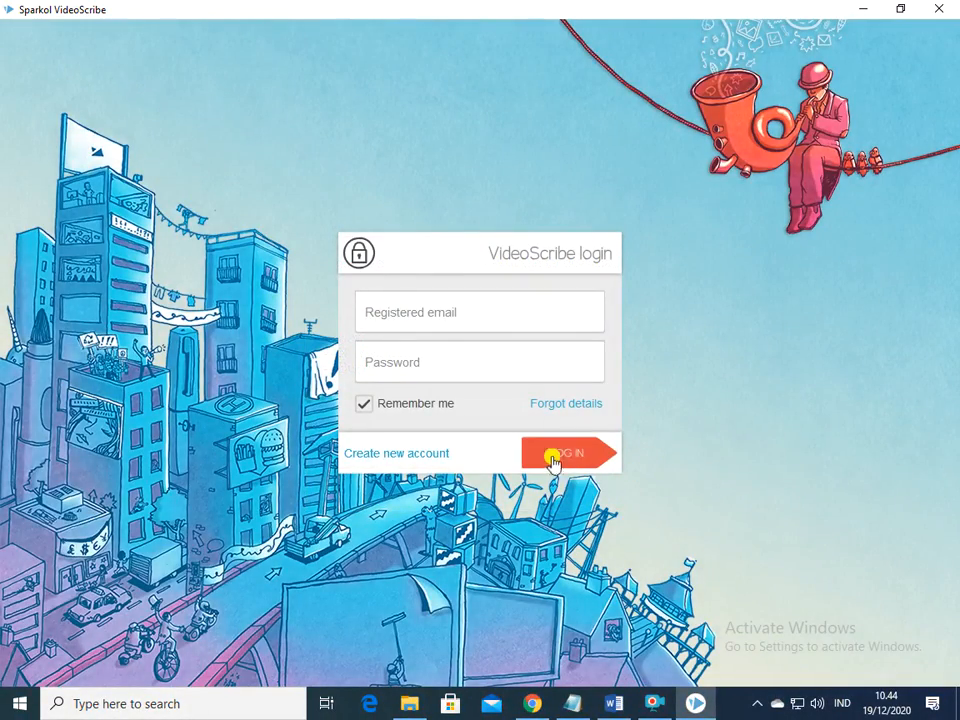
click(572, 462)
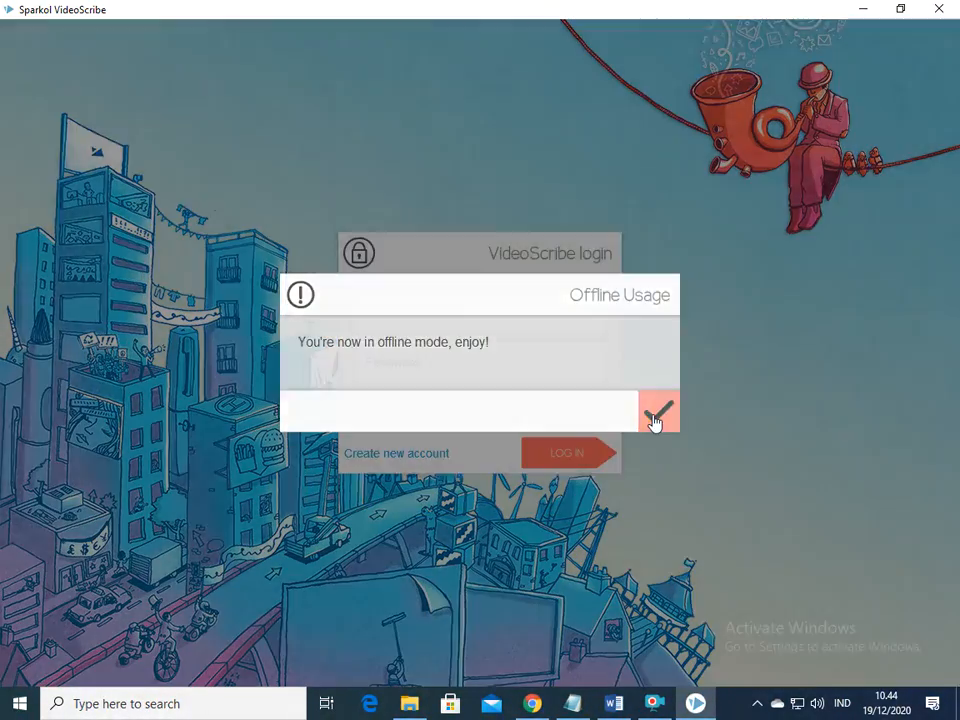
click(657, 407)
click(572, 455)
click(656, 418)
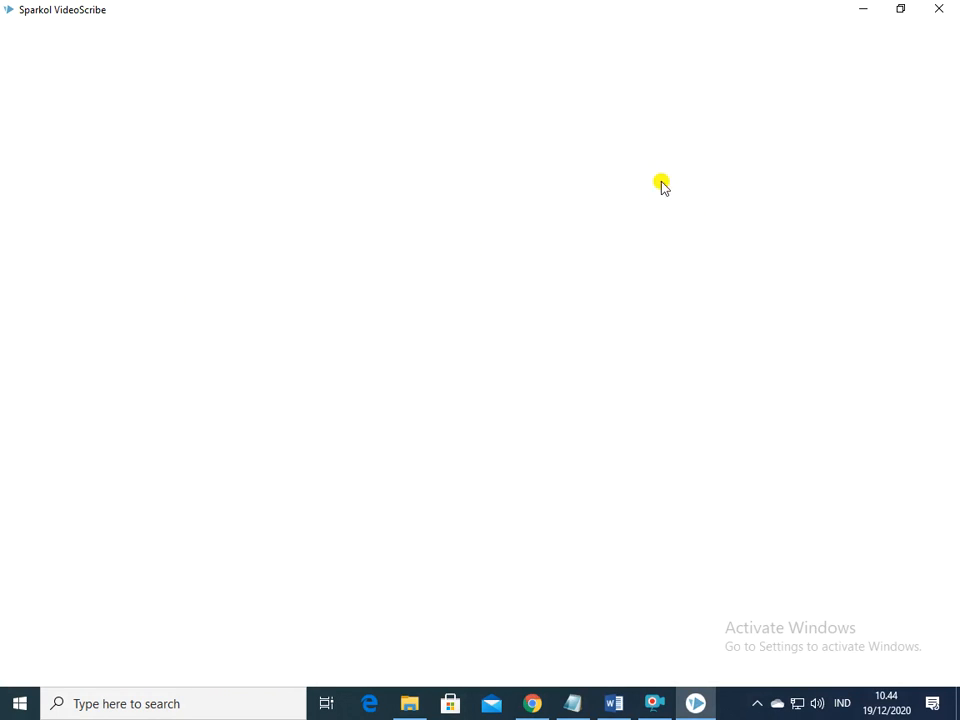
click(940, 10)
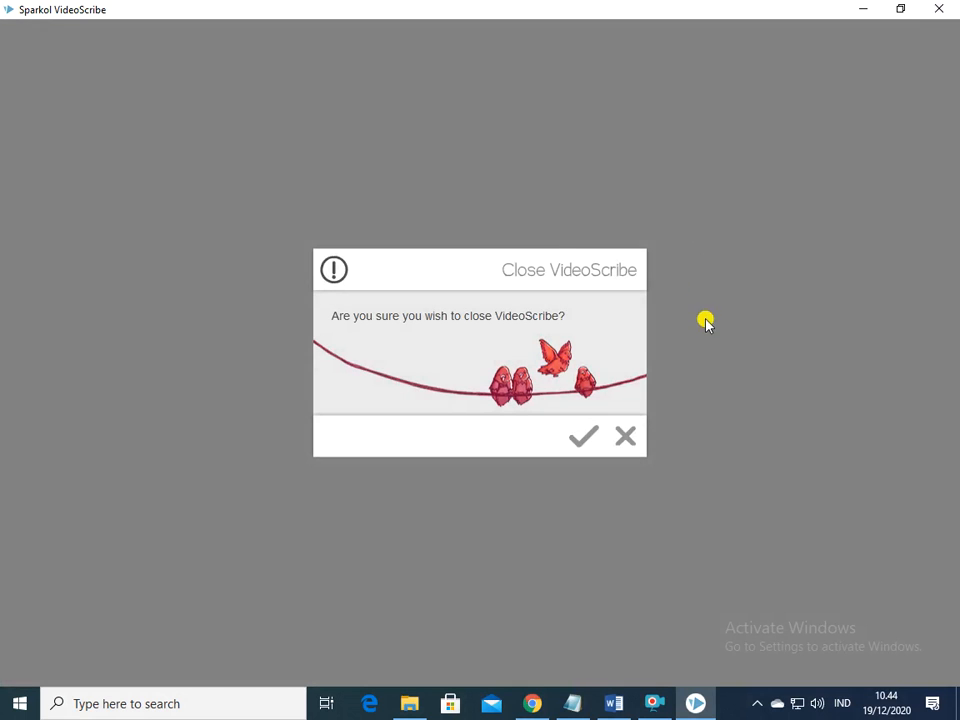
click(581, 434)
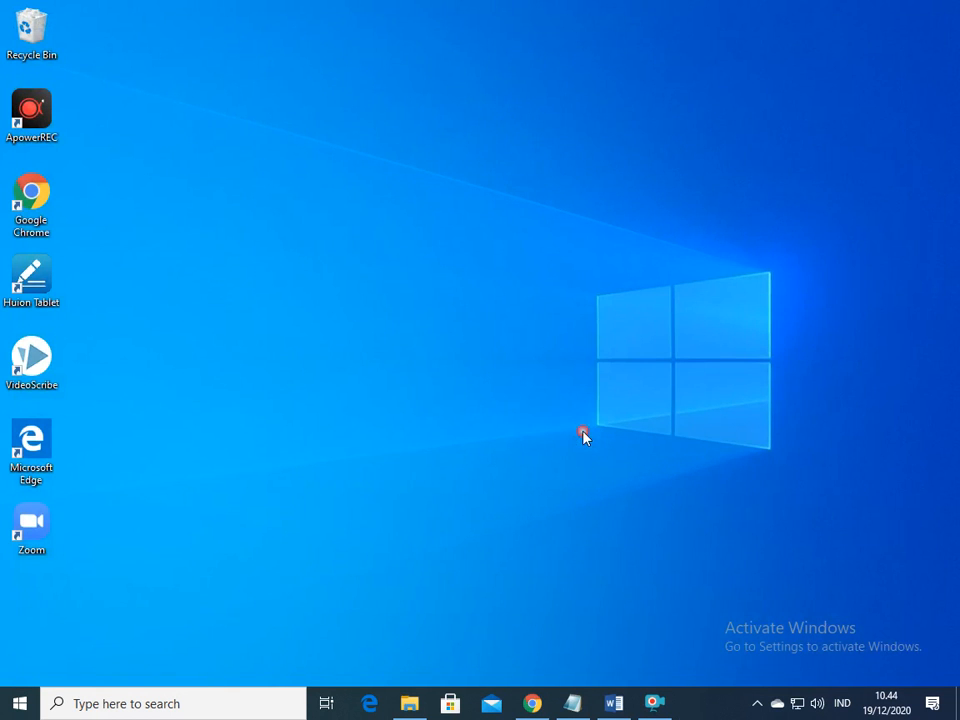
Switch to File Explorer, browse to the KLS4 user folder on Local Disk (C:) and select its AppData folder
click(409, 705)
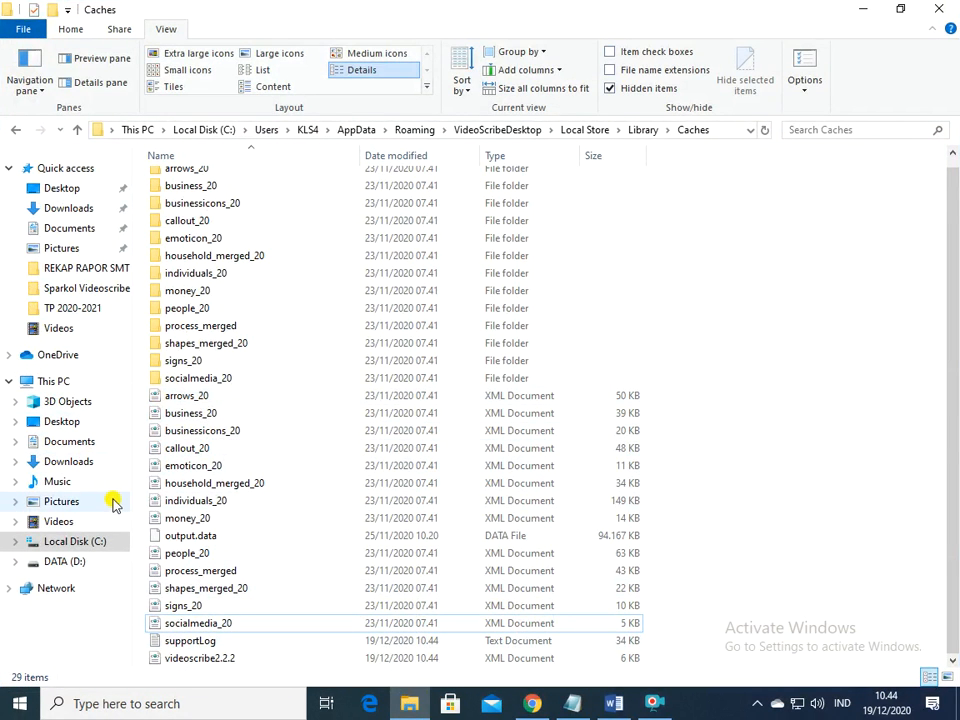
click(93, 545)
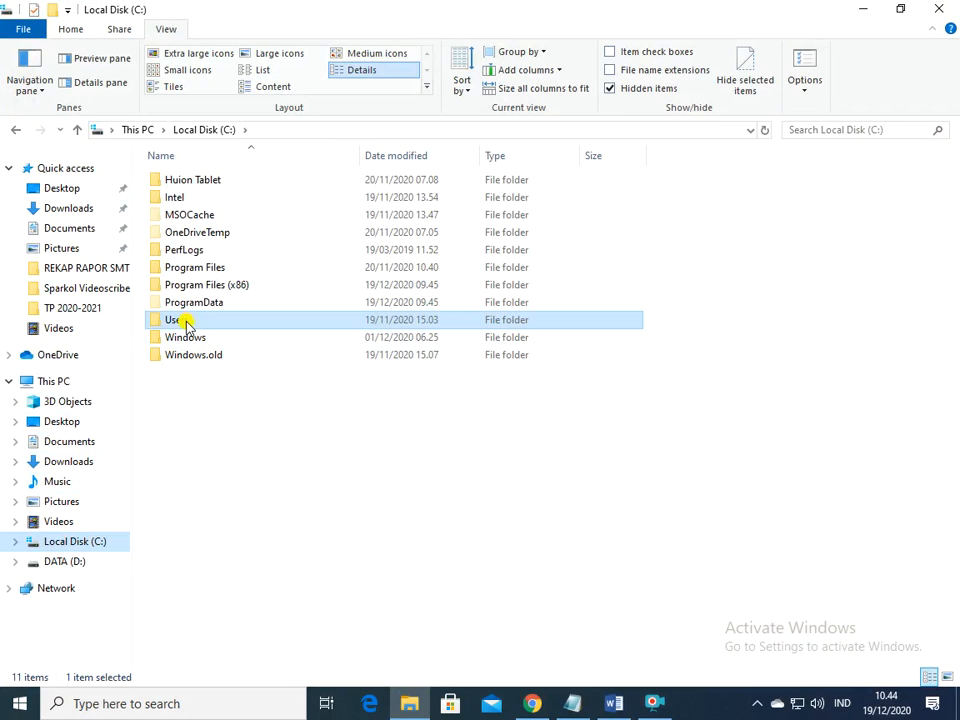
double_click(186, 325)
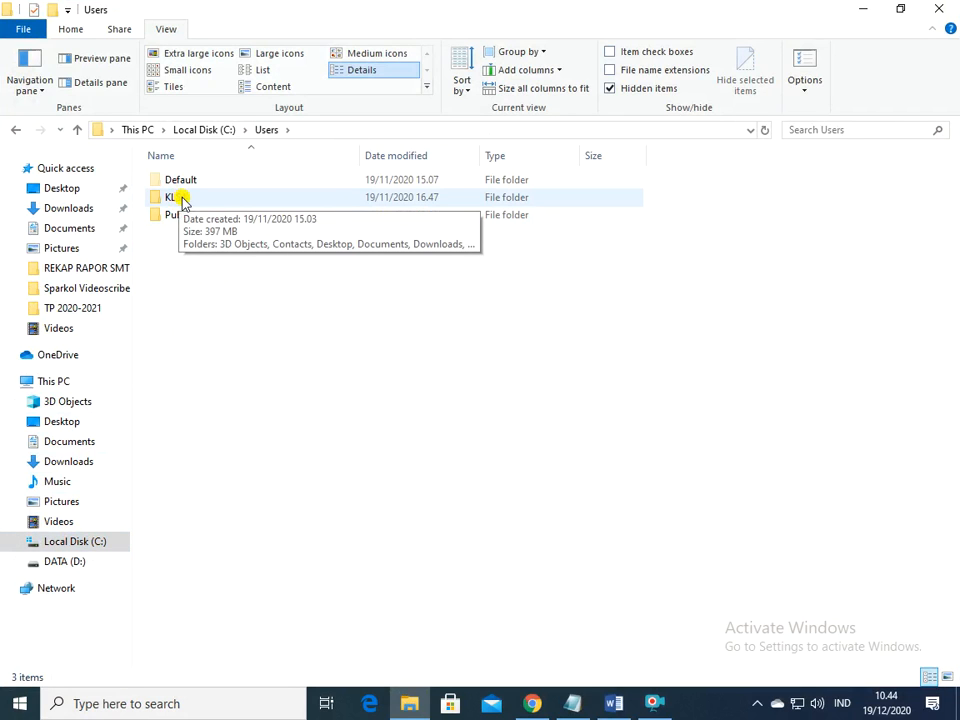
double_click(183, 199)
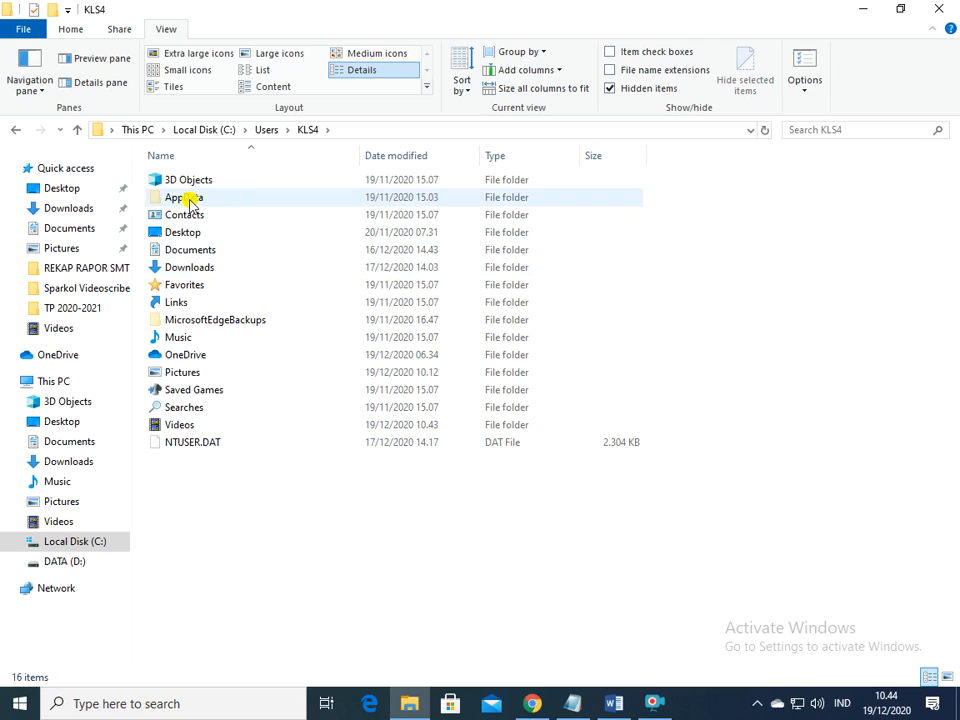
click(190, 200)
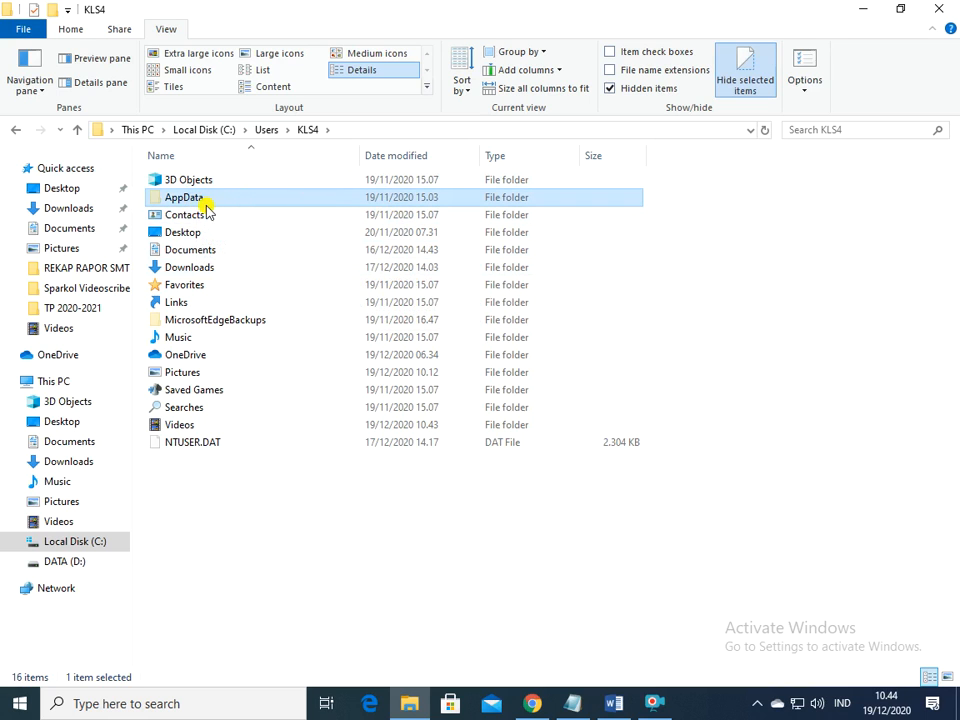
Check the Folder Options setting that shows hidden files, folders, and drives, and close the options
click(808, 93)
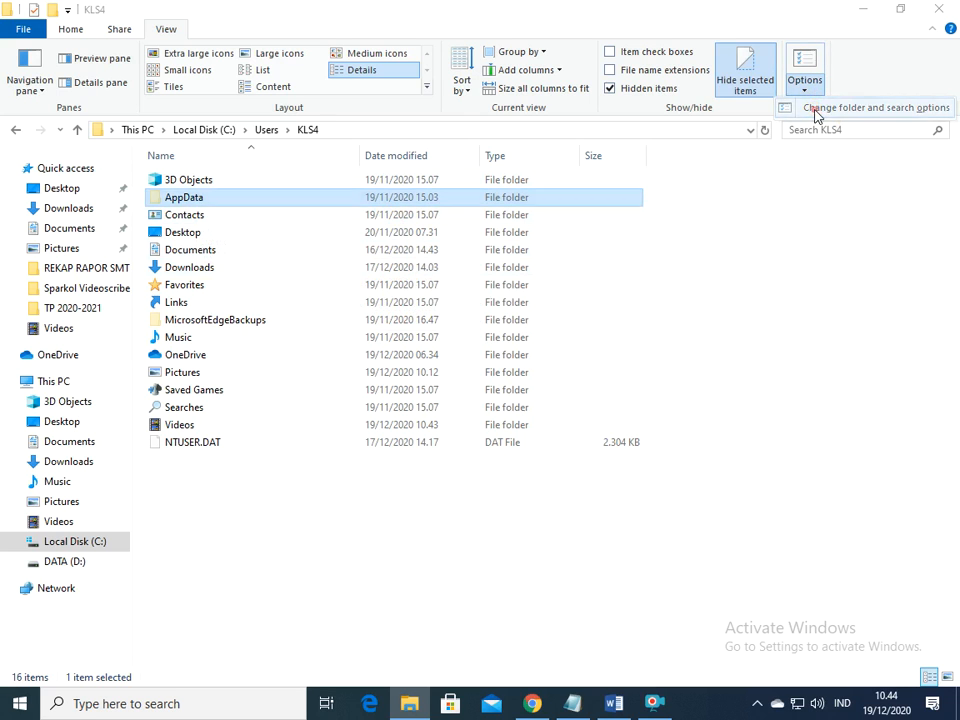
click(815, 112)
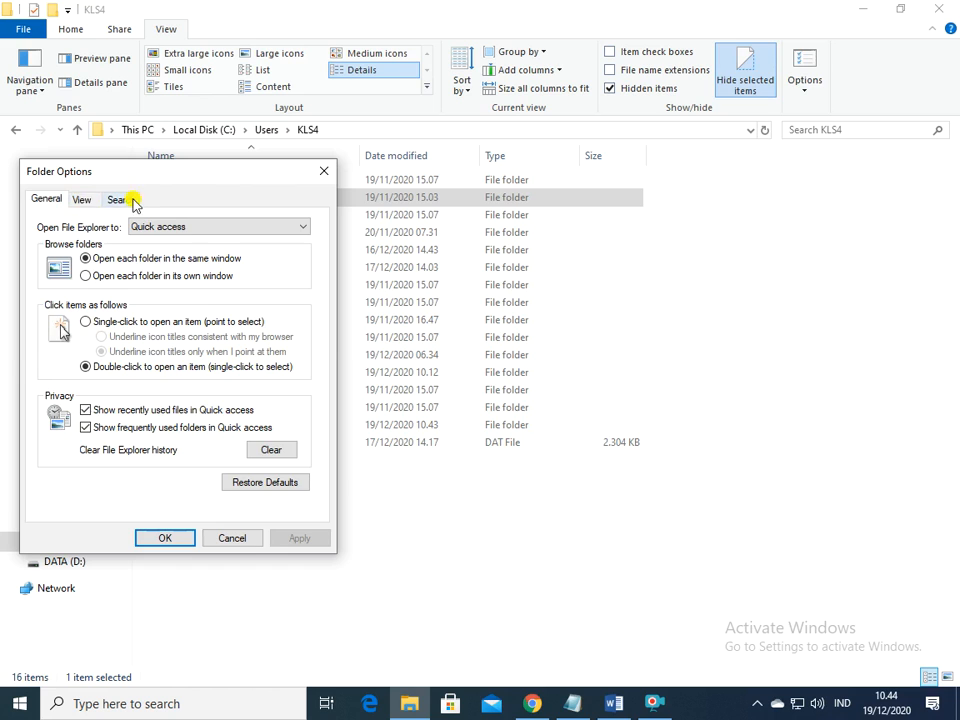
click(82, 200)
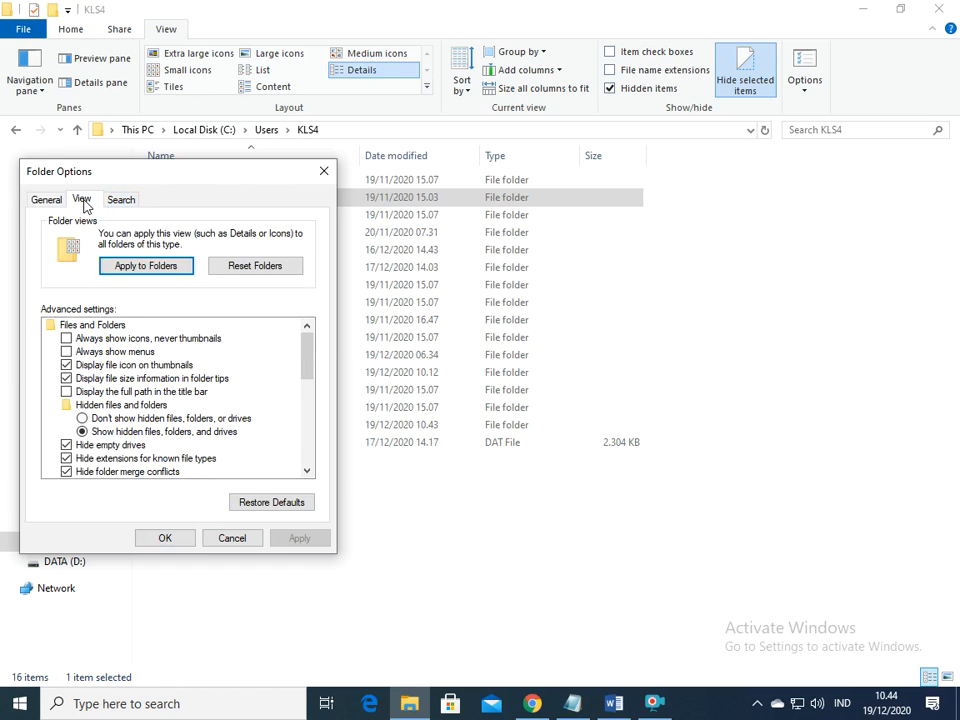
click(83, 431)
click(299, 538)
click(165, 538)
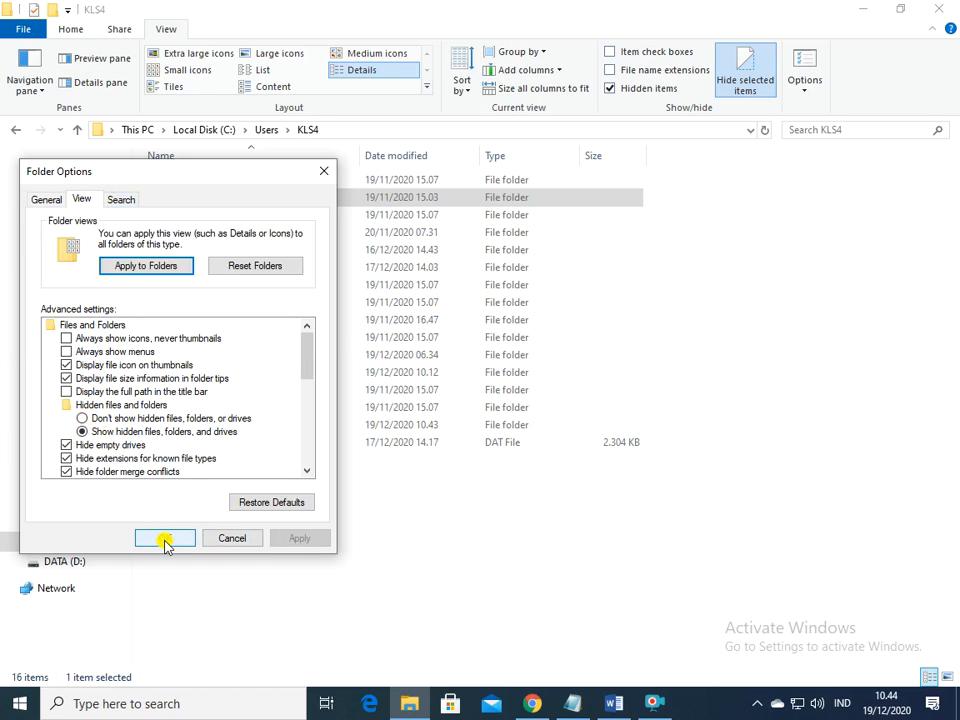
click(323, 172)
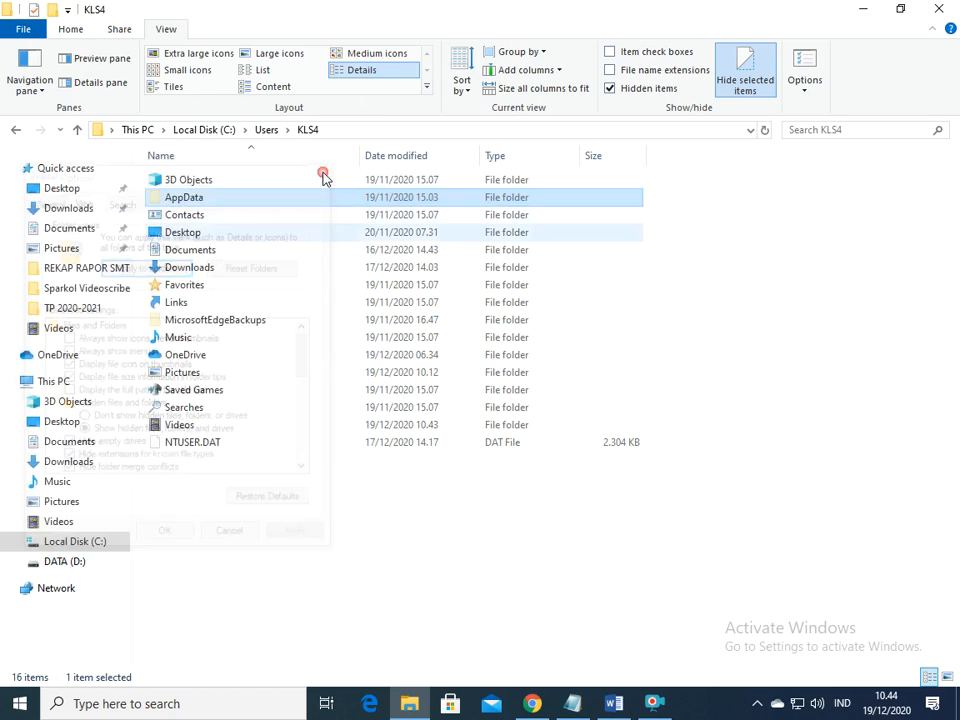
Open the Caches folder under AppData, through Roaming, VideoScribeDesktop, Local Store and Library
double_click(190, 203)
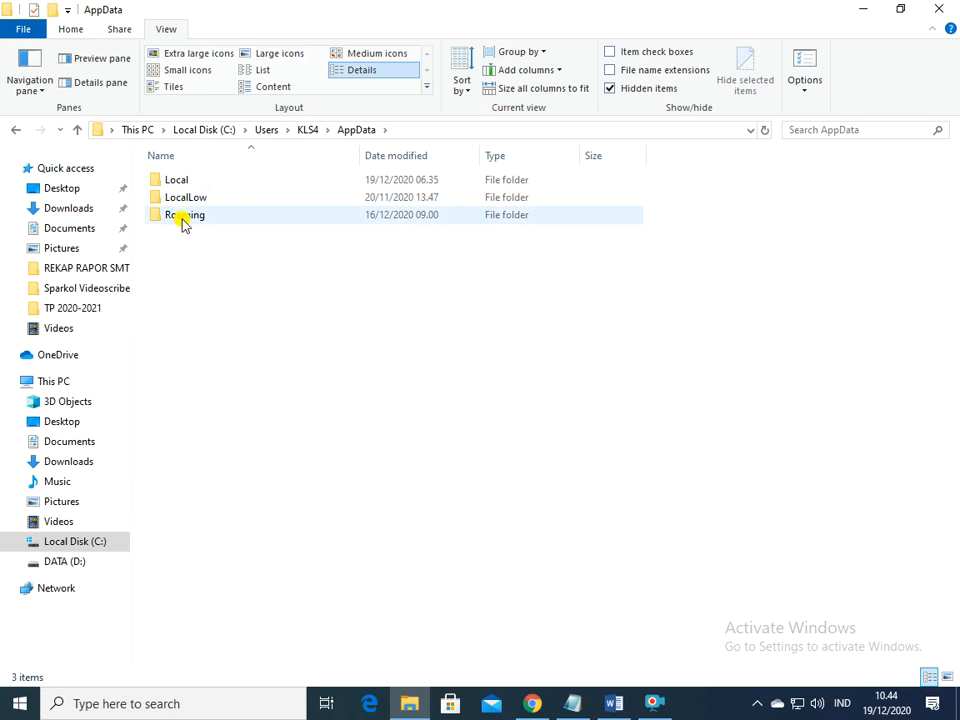
double_click(183, 221)
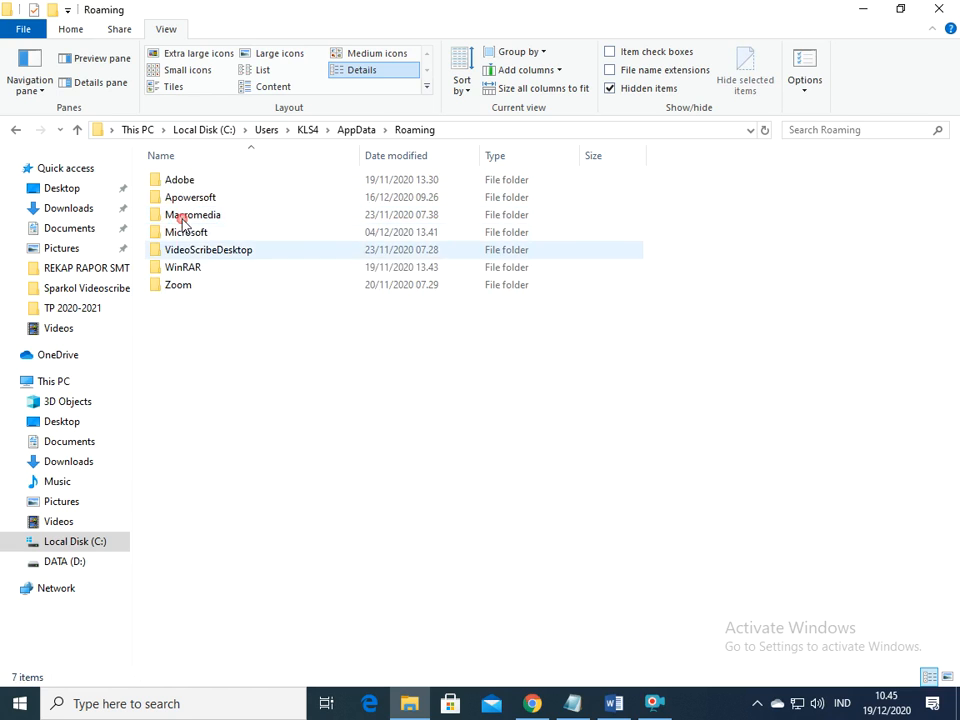
double_click(220, 258)
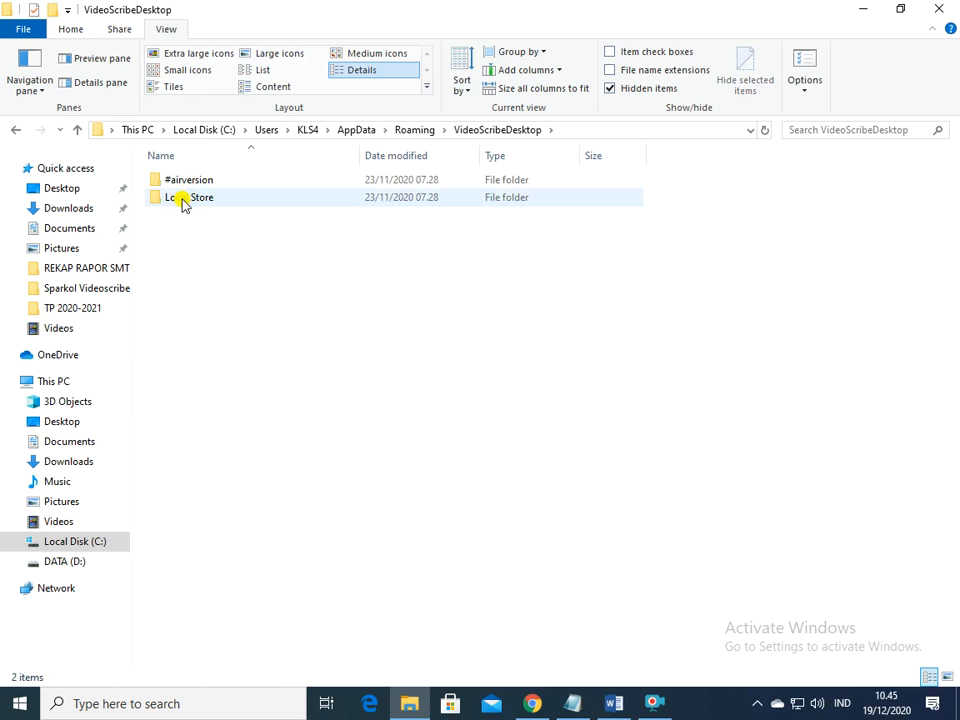
double_click(196, 203)
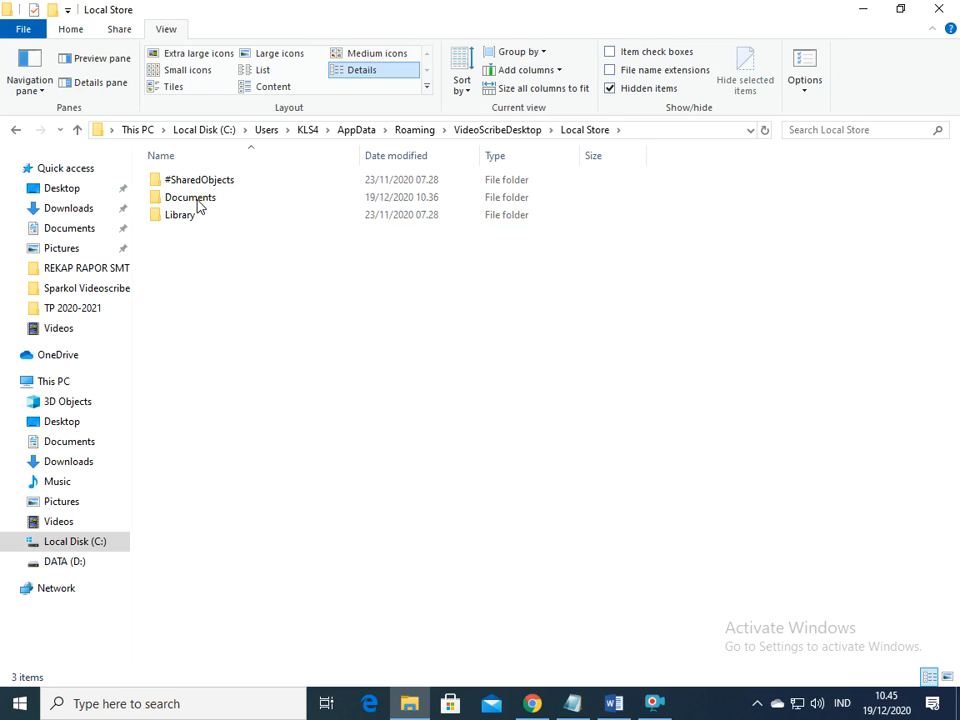
double_click(185, 223)
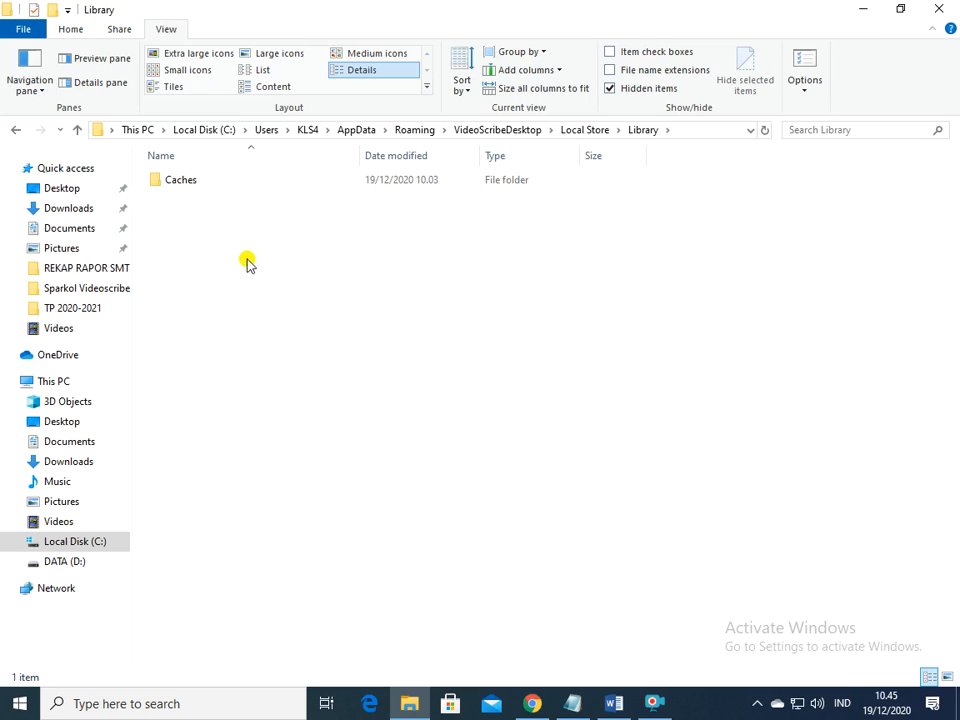
double_click(184, 182)
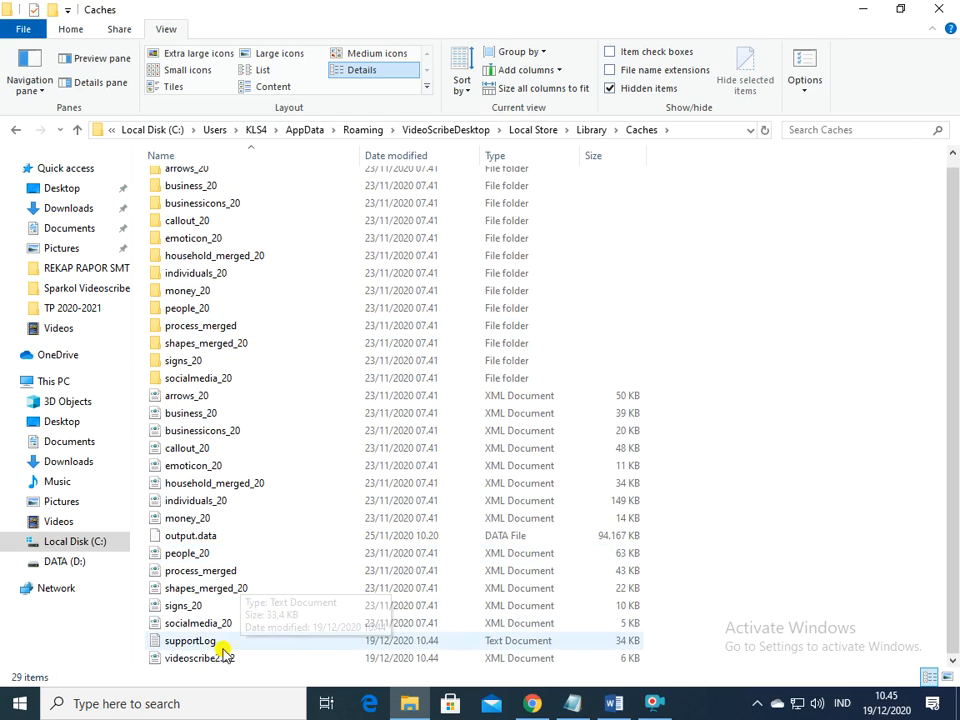
Delete the supportLog and videoscribe2.2.2 files from the Caches folder and close the folder window
mouse_move(672, 636)
mouse_down()
mouse_move(598, 651)
mouse_move(334, 648)
mouse_move(270, 660)
mouse_up()
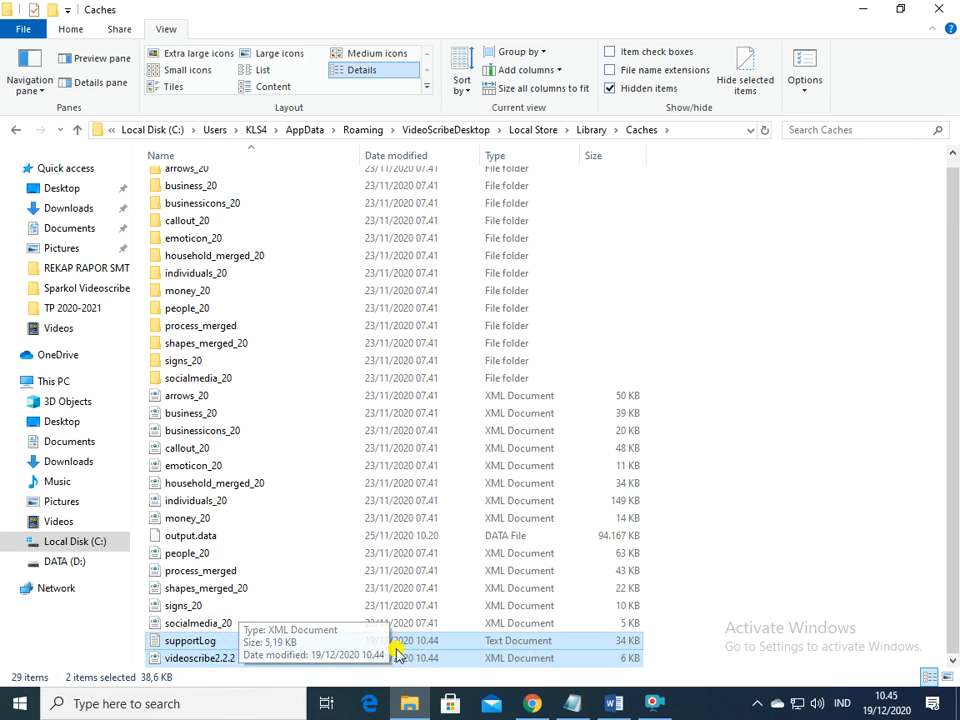
right_click(240, 653)
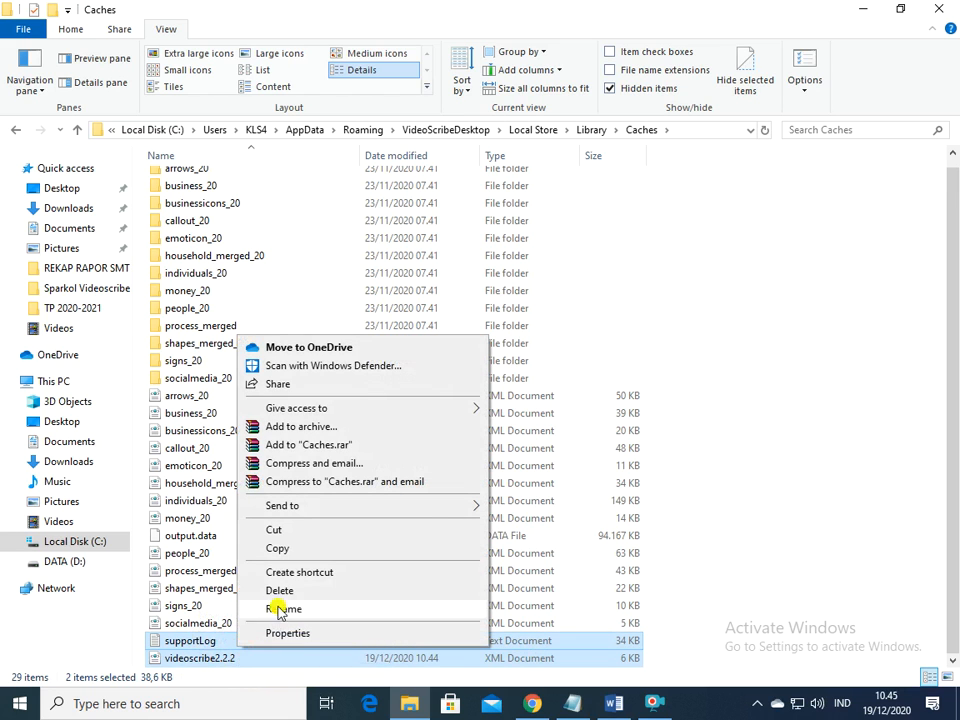
click(286, 589)
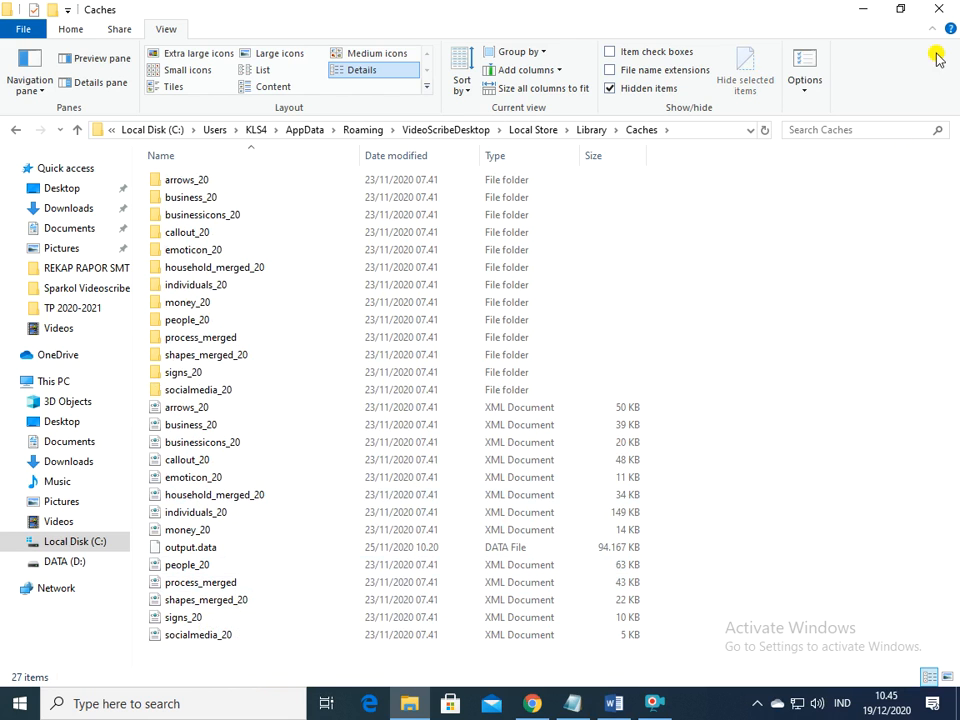
click(940, 9)
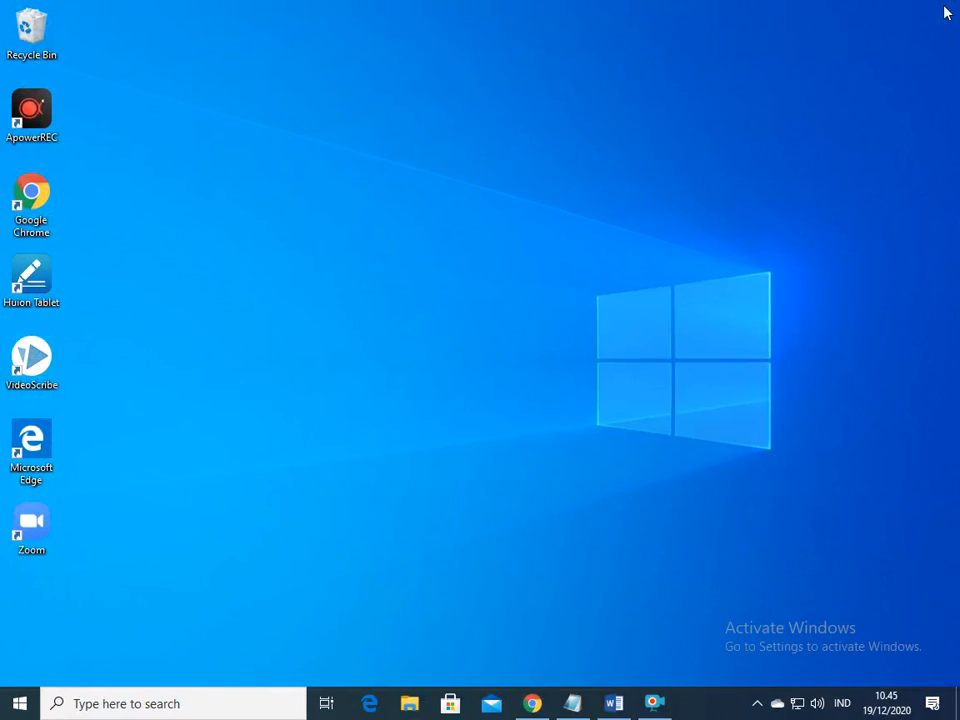
Launch VideoScribe, skip the update, log in without credentials in offline mode and recover the unsaved project
click(38, 360)
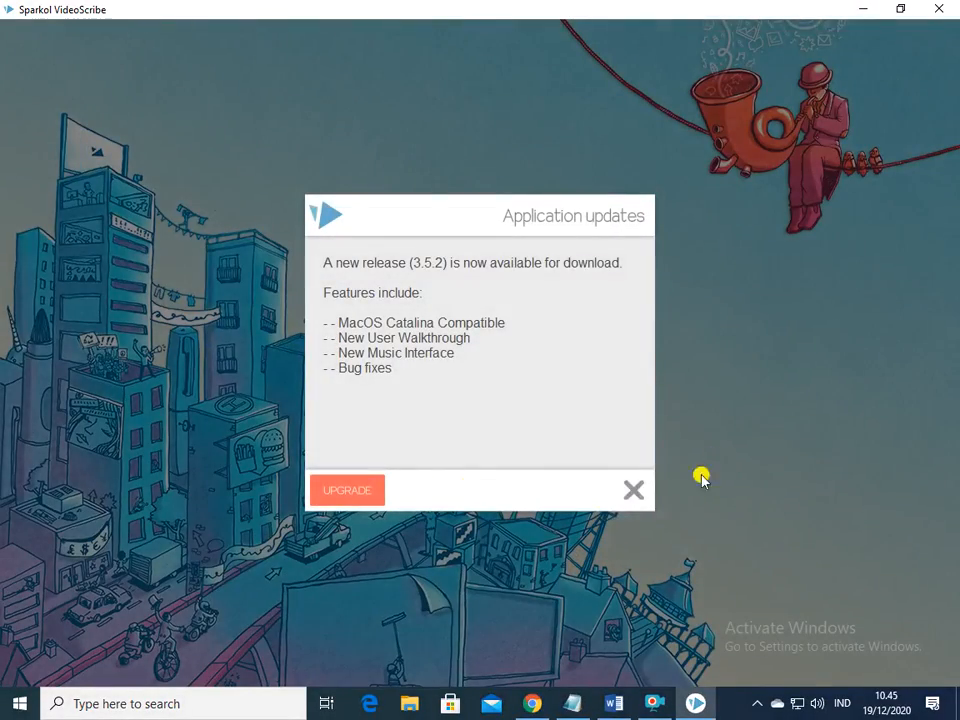
click(634, 492)
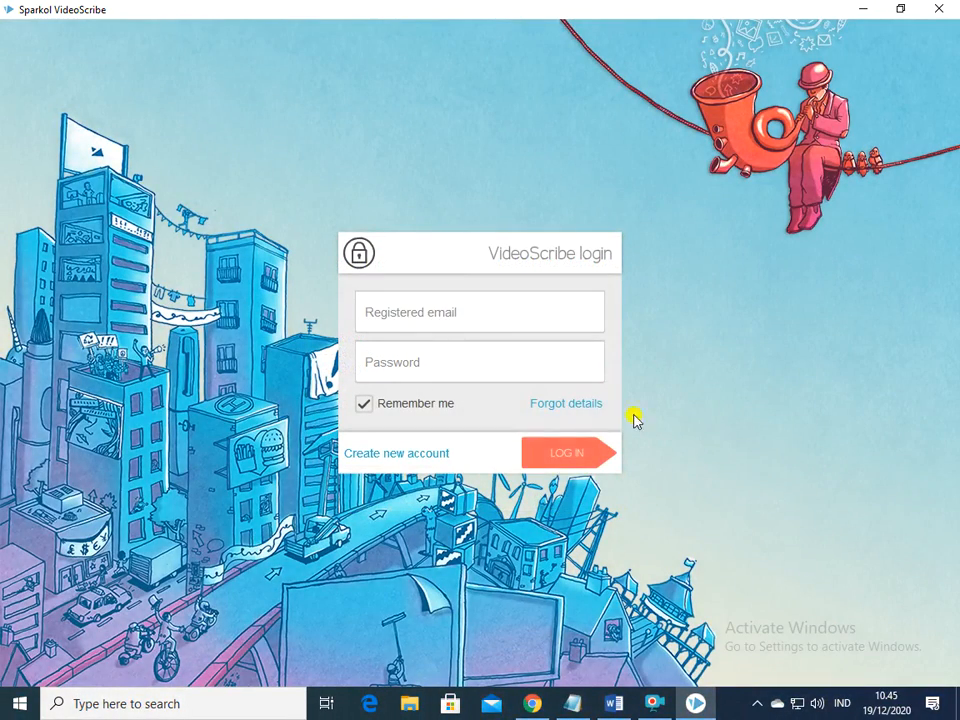
click(561, 455)
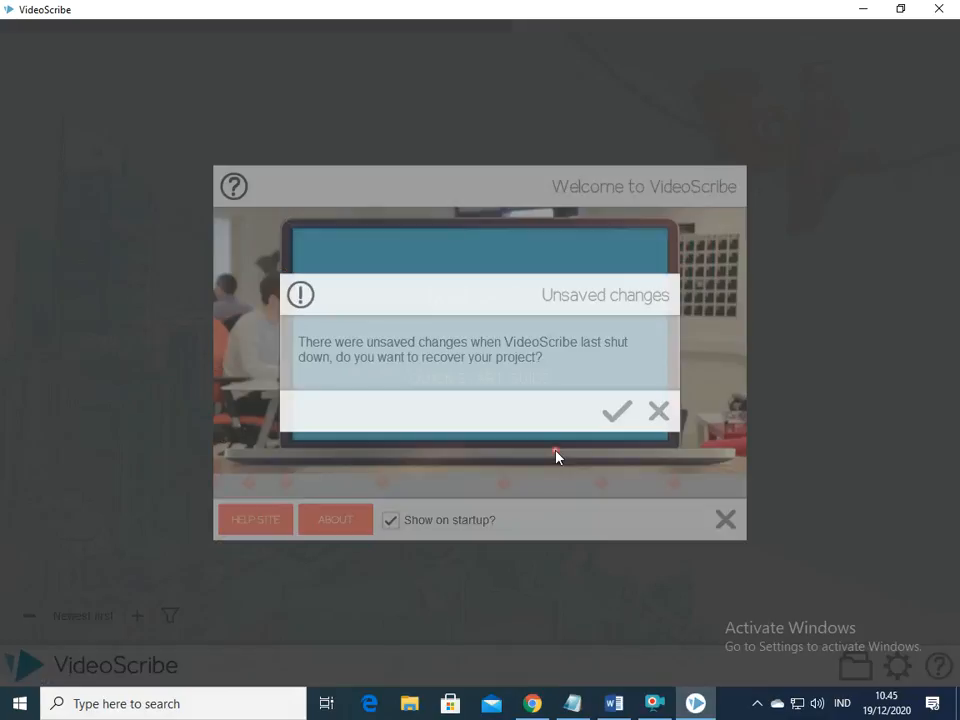
click(617, 413)
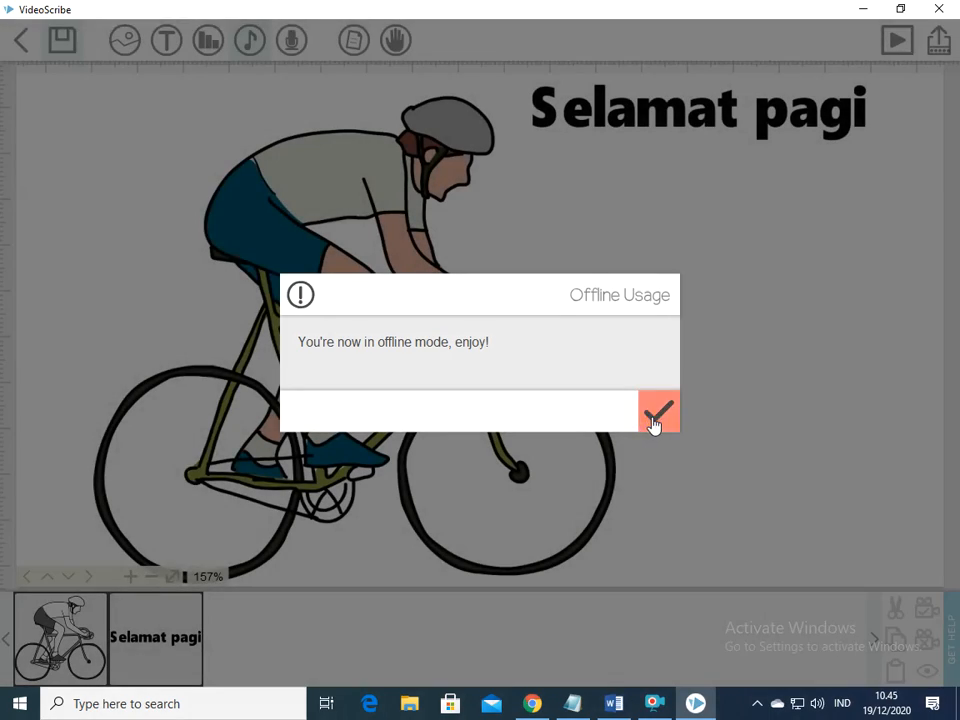
click(656, 420)
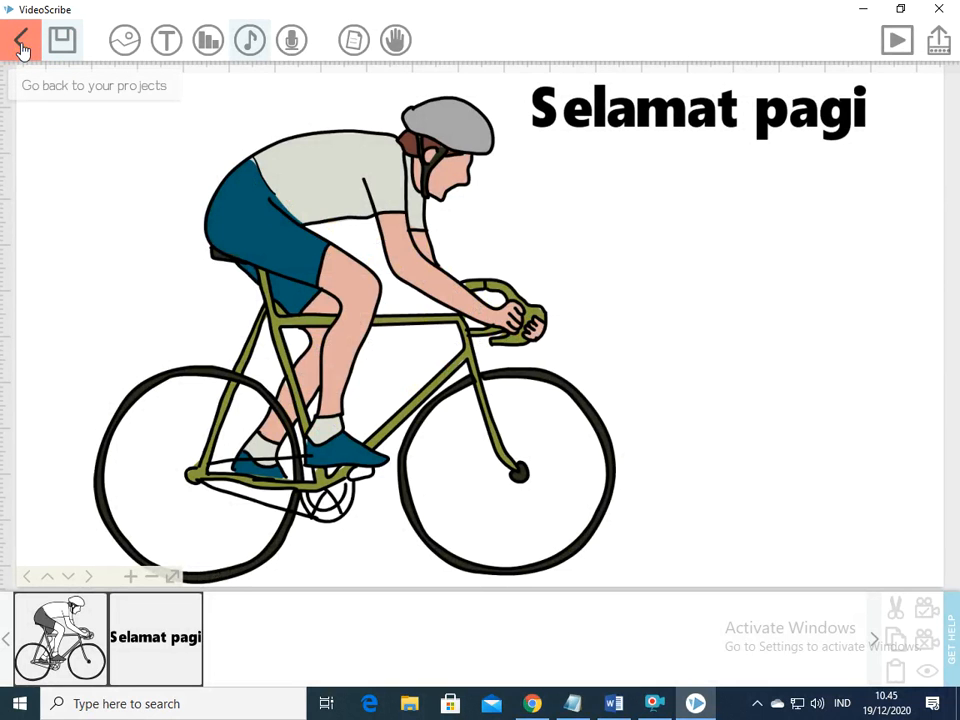
Leave the recovered cyclist project, saving it under the name TEs in the base folder
click(22, 45)
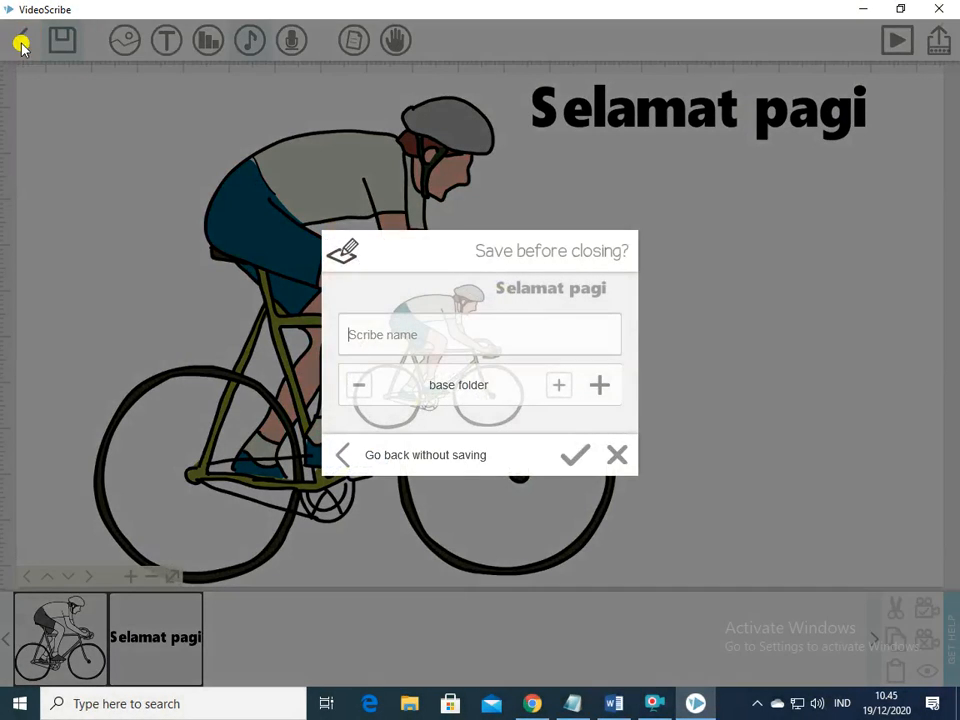
click(573, 455)
click(661, 417)
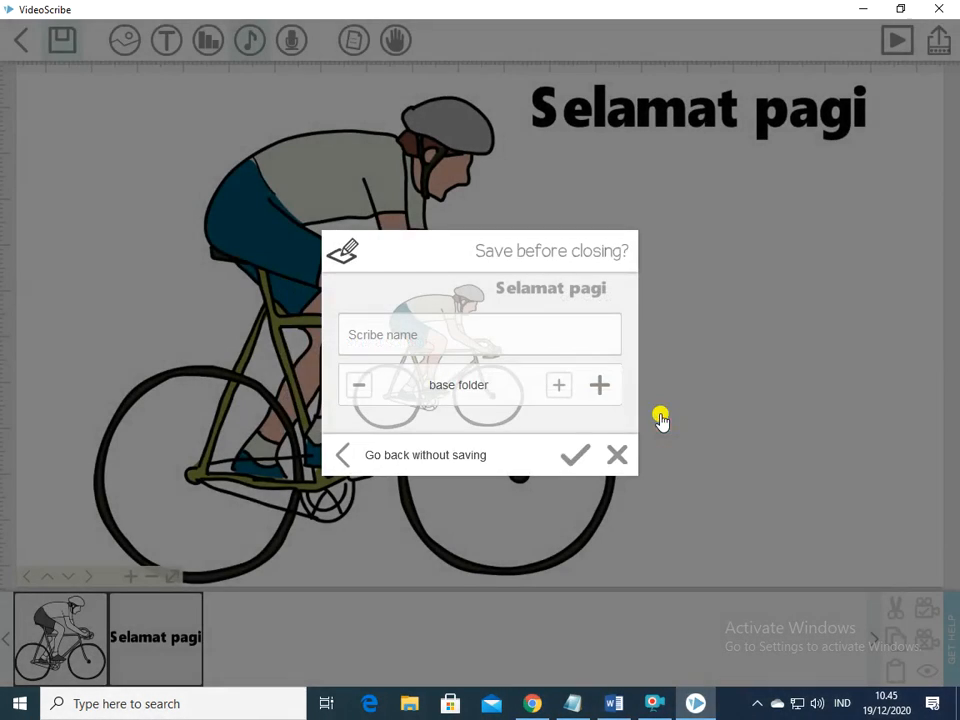
click(574, 455)
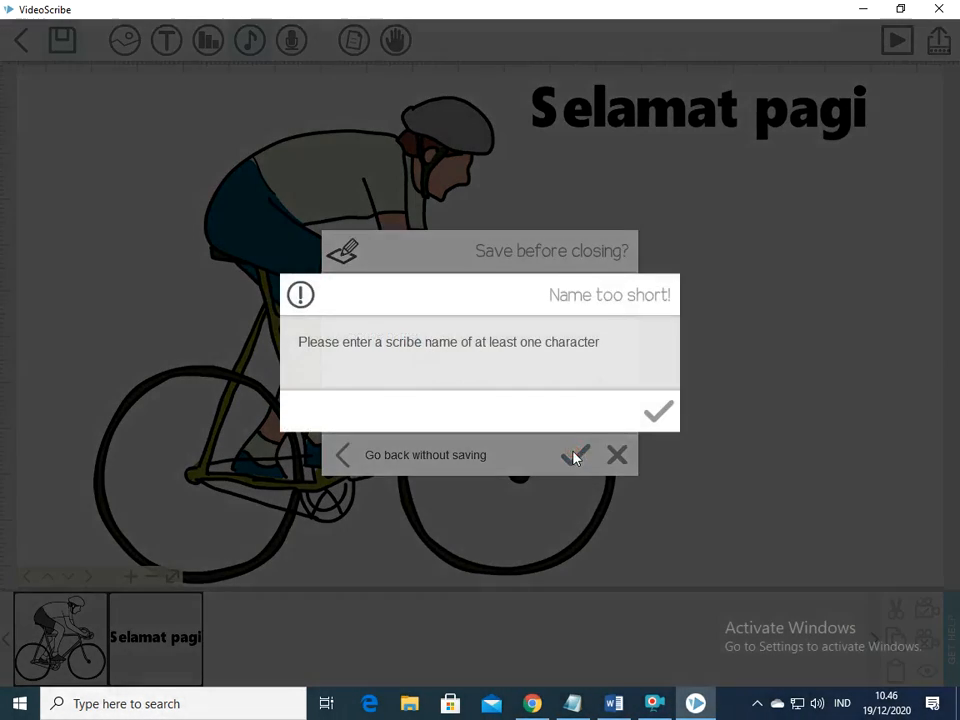
click(651, 415)
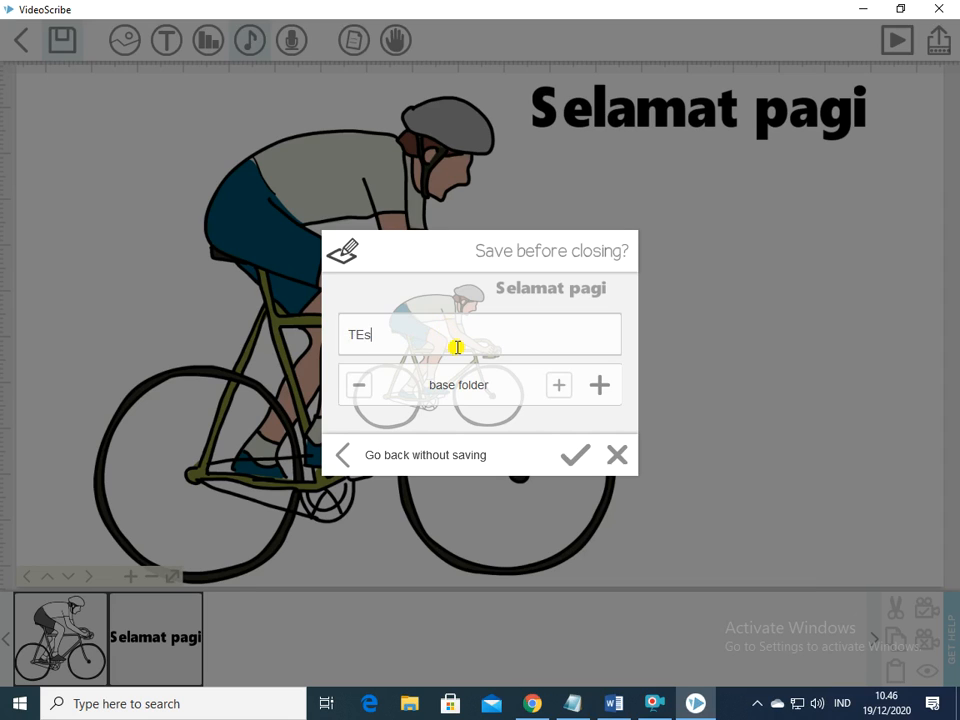
click(575, 459)
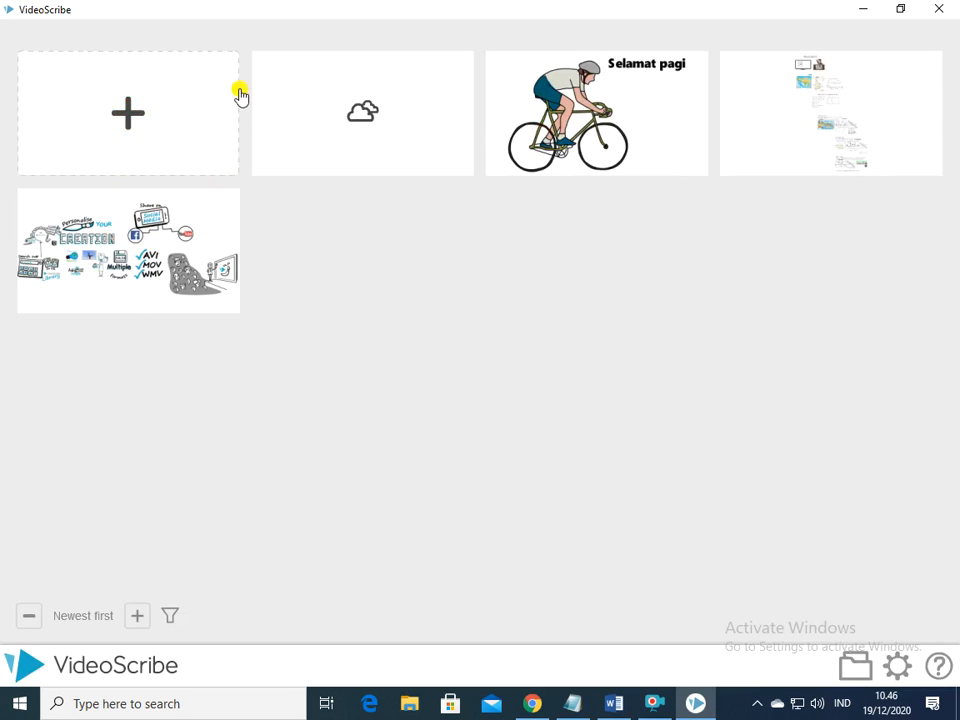
Create a new blank scribe and view its music library and voiceover recorder without adding any audio
click(168, 121)
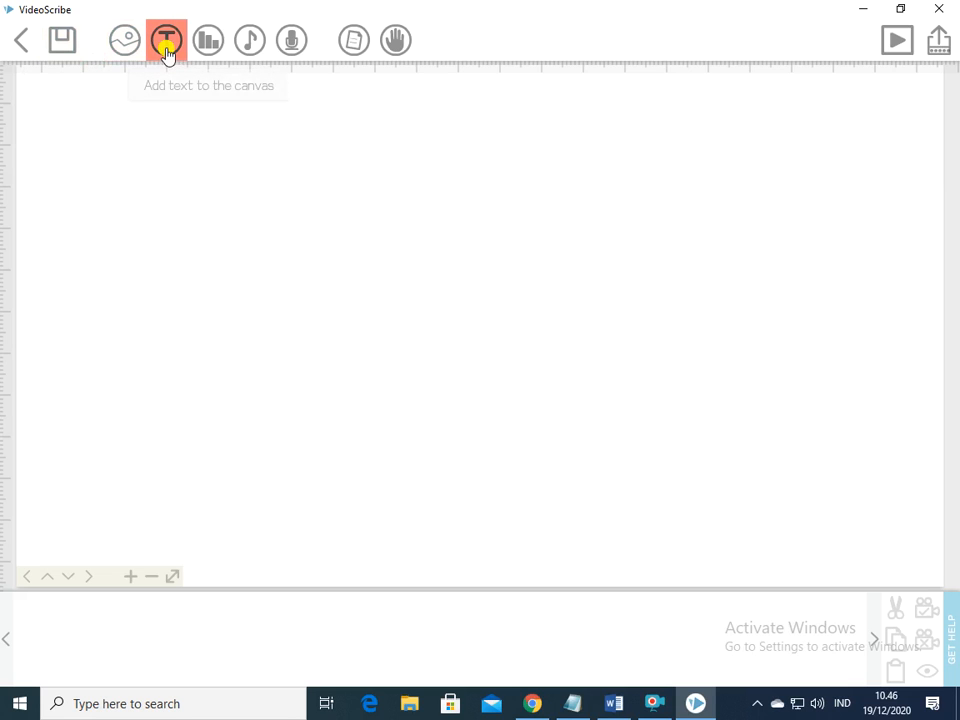
click(250, 45)
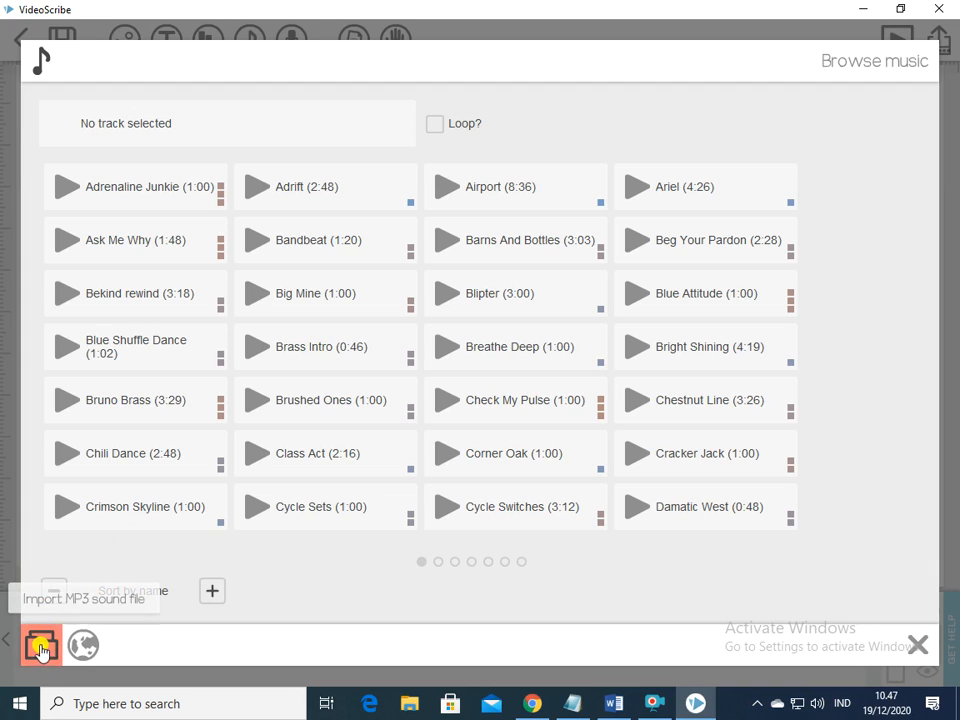
click(917, 644)
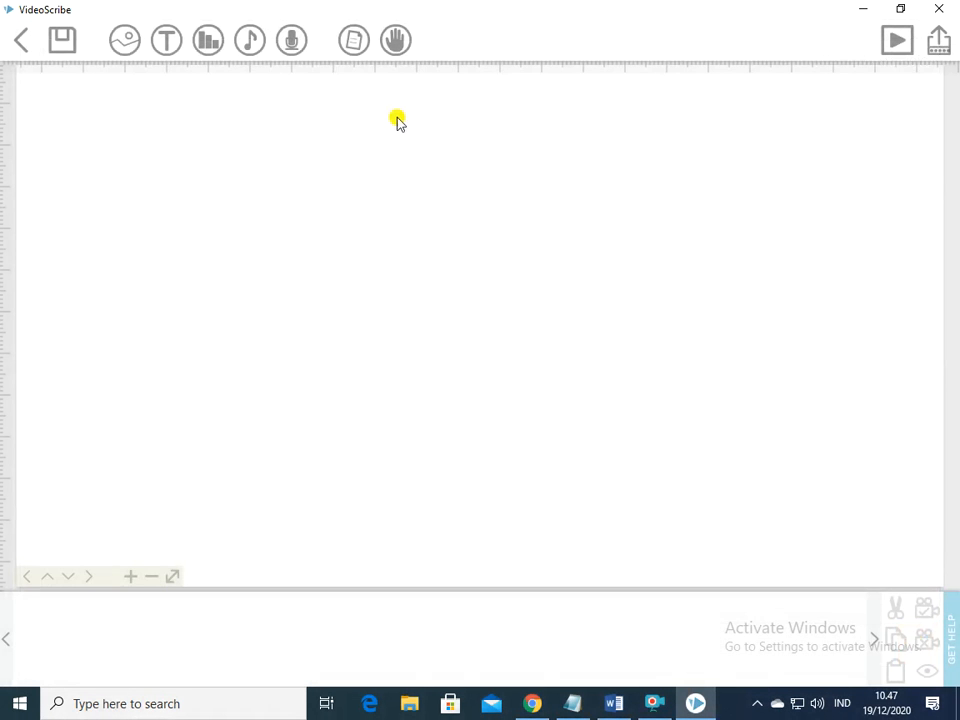
click(292, 48)
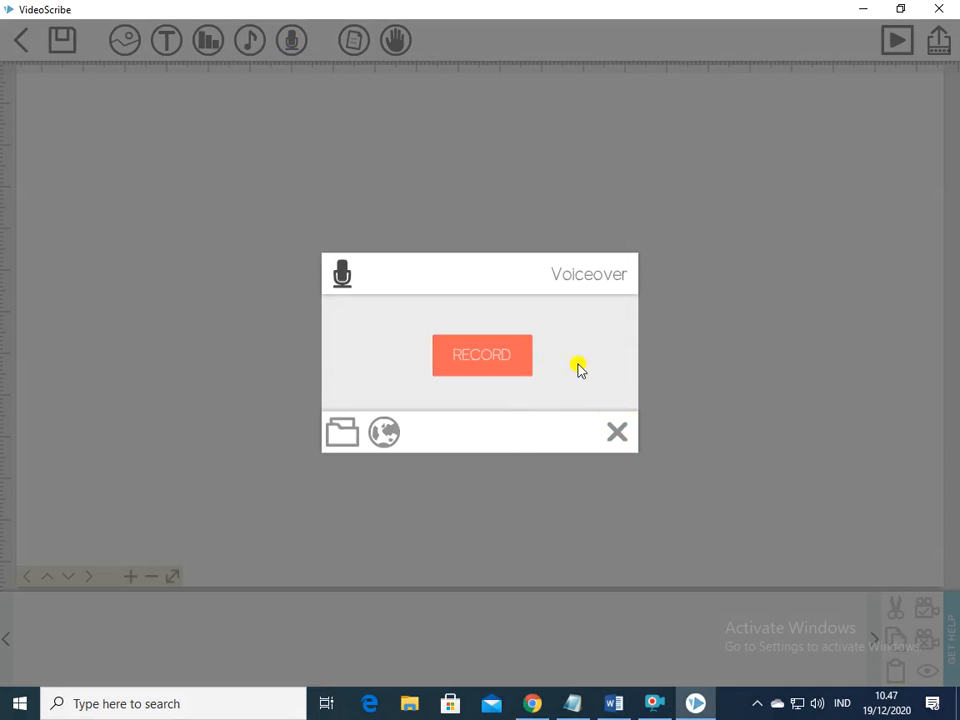
click(618, 434)
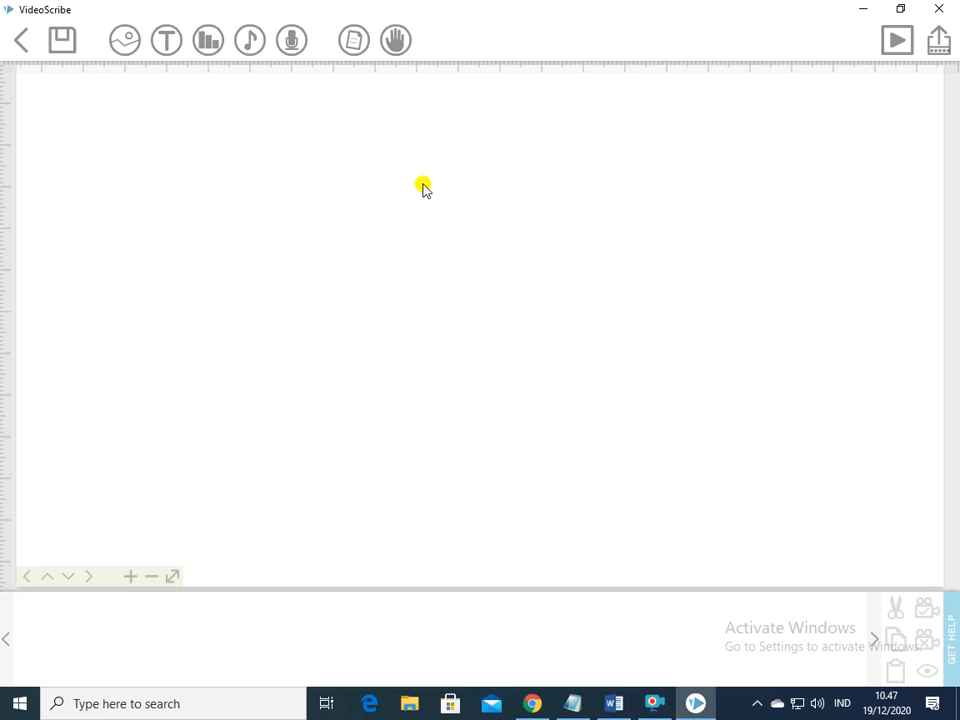
Set the canvas paper to the plain texture in bright yellow
click(354, 44)
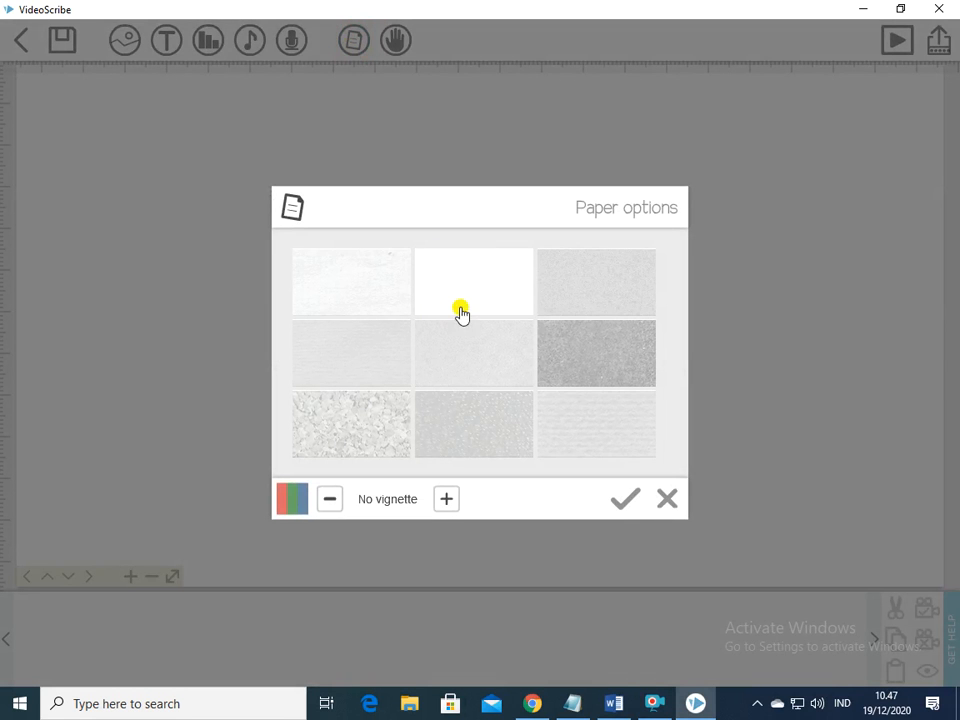
click(300, 505)
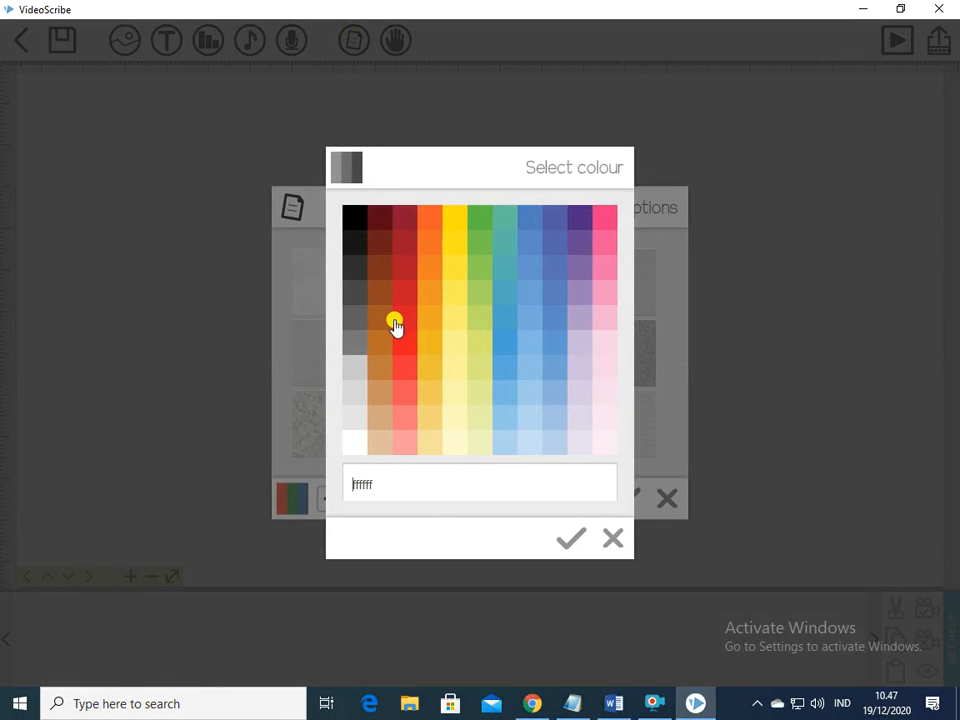
click(458, 233)
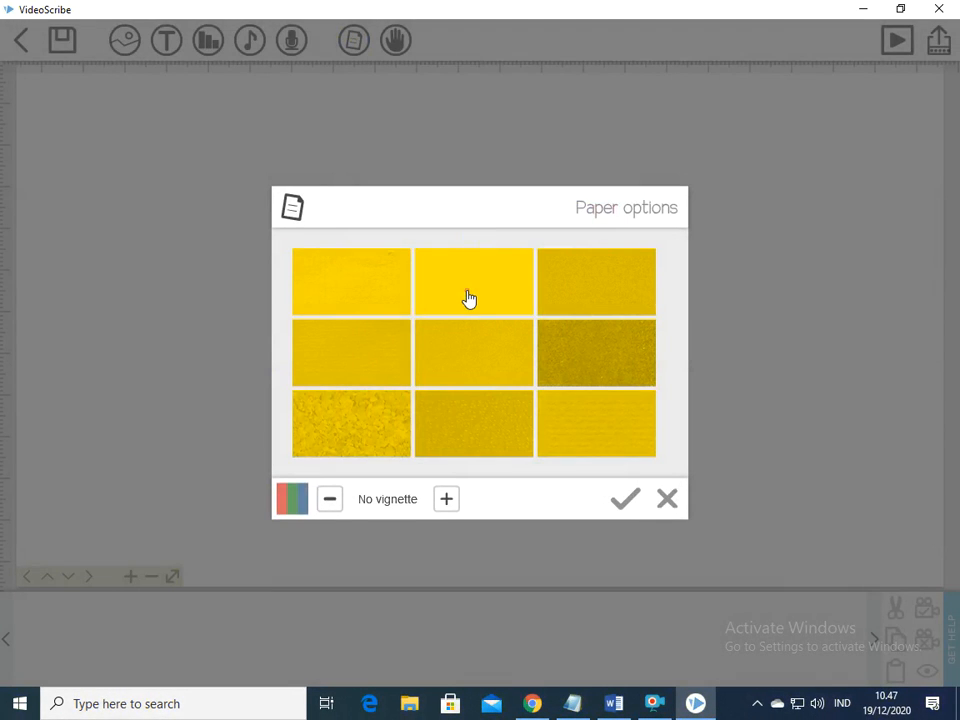
click(469, 299)
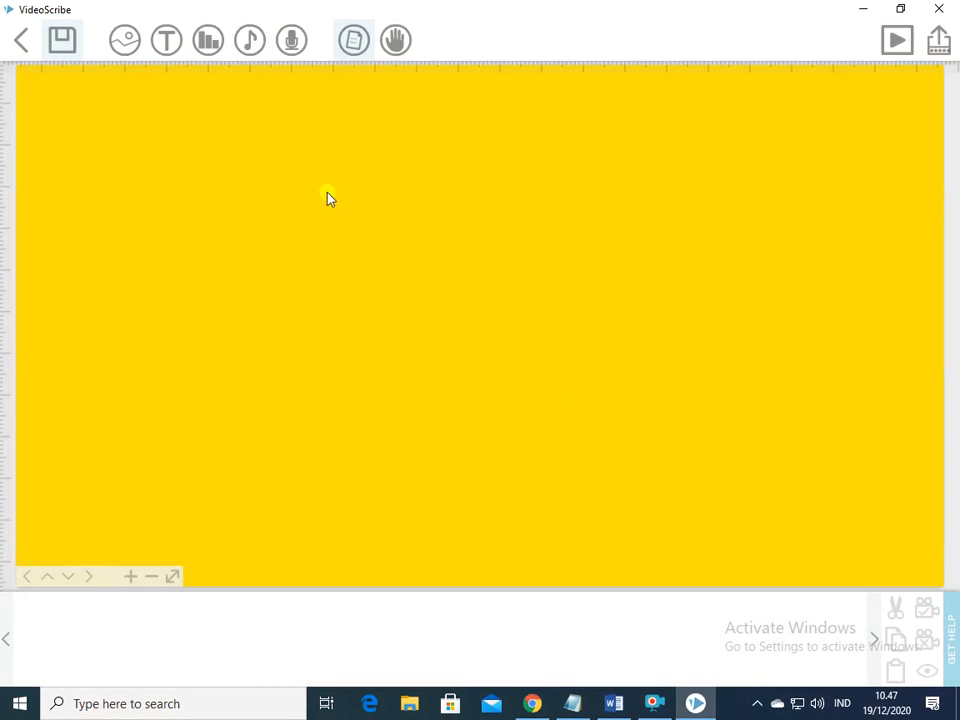
Set the canvas paper colour to white in the paper options, with no vignette
click(352, 42)
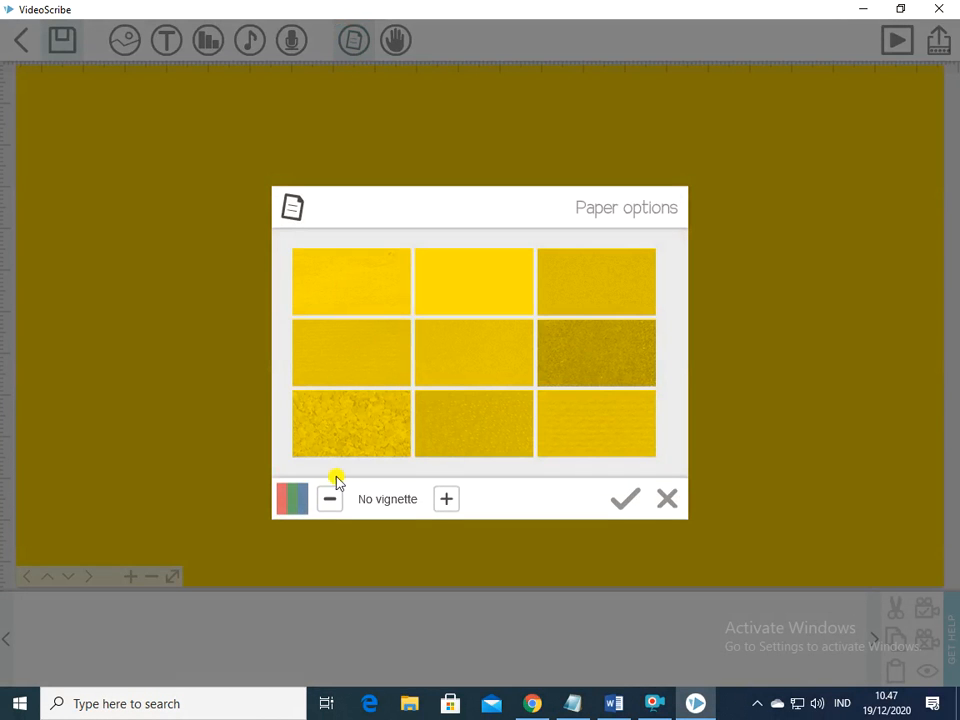
click(291, 499)
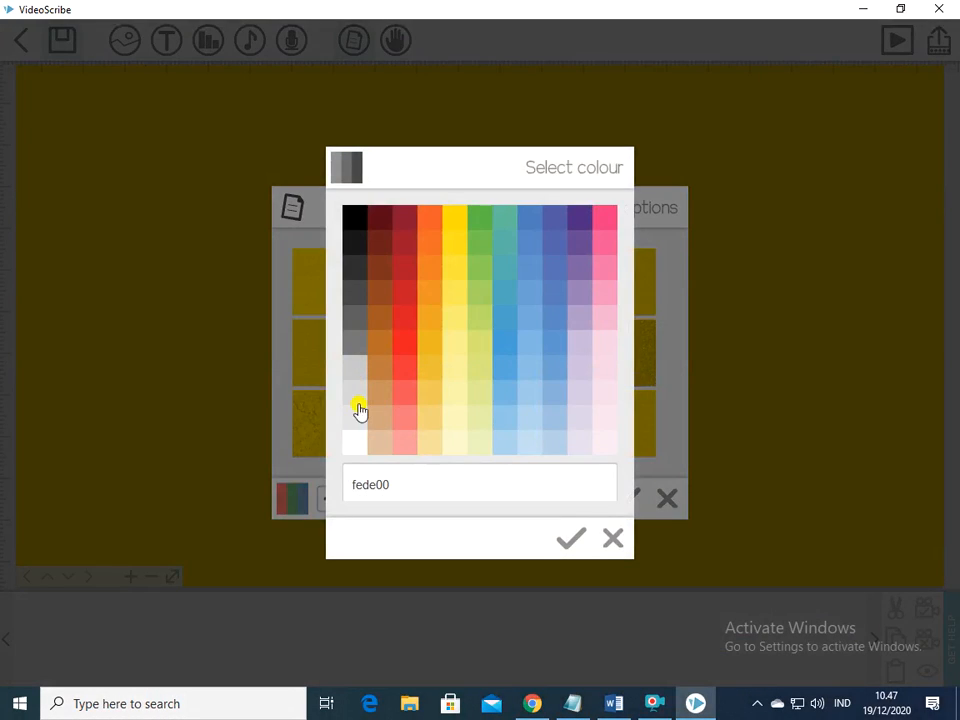
click(356, 444)
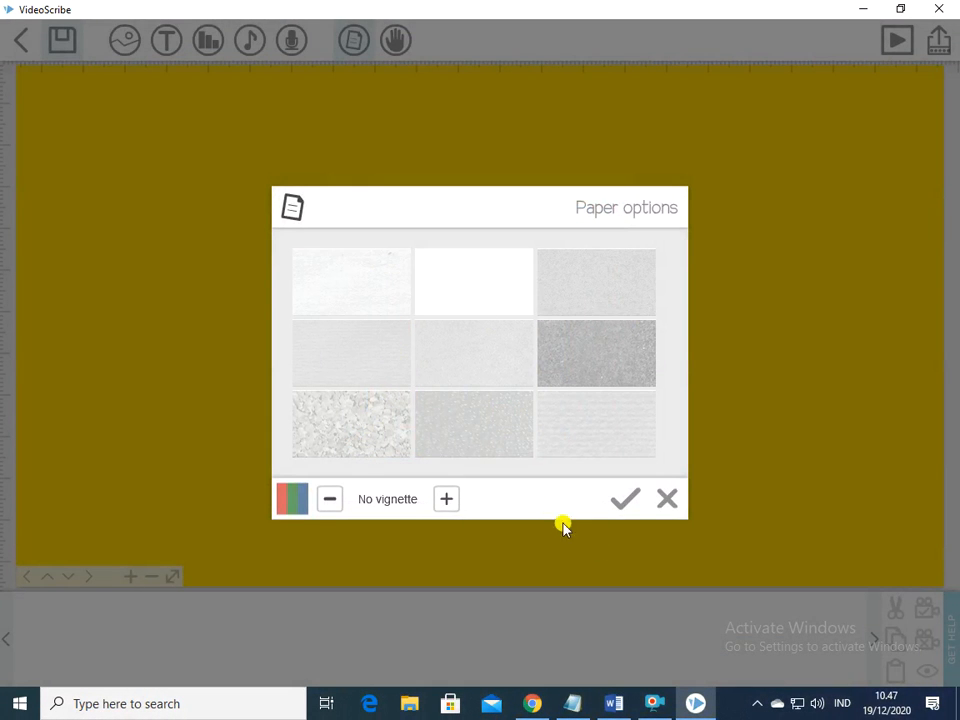
click(620, 500)
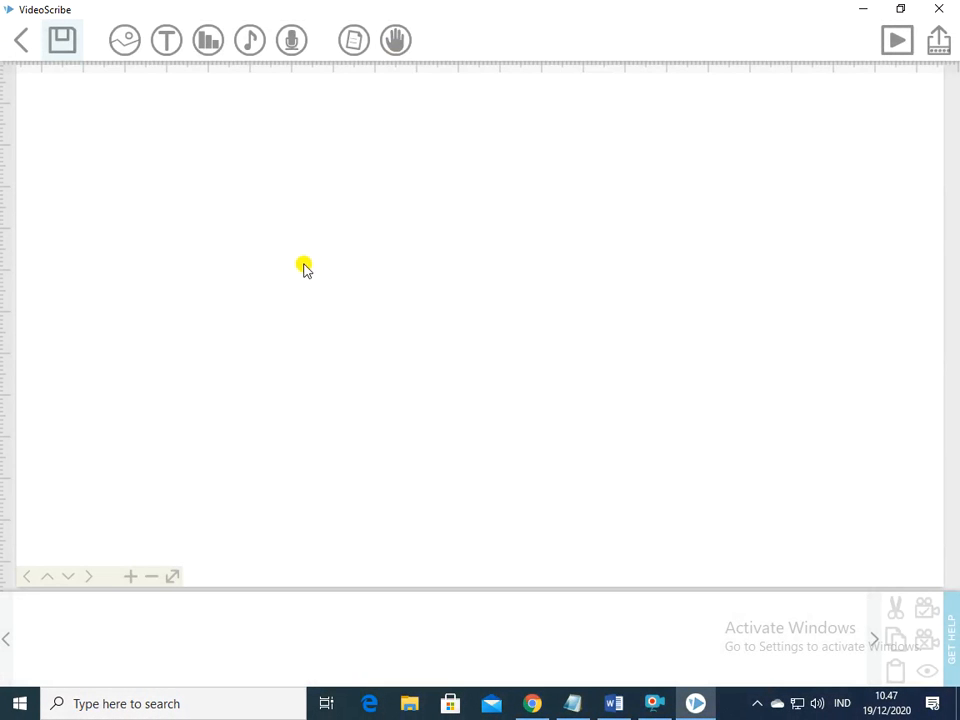
Preview the first arm holding a marker and apply it as the scribe's drawing hand
click(396, 44)
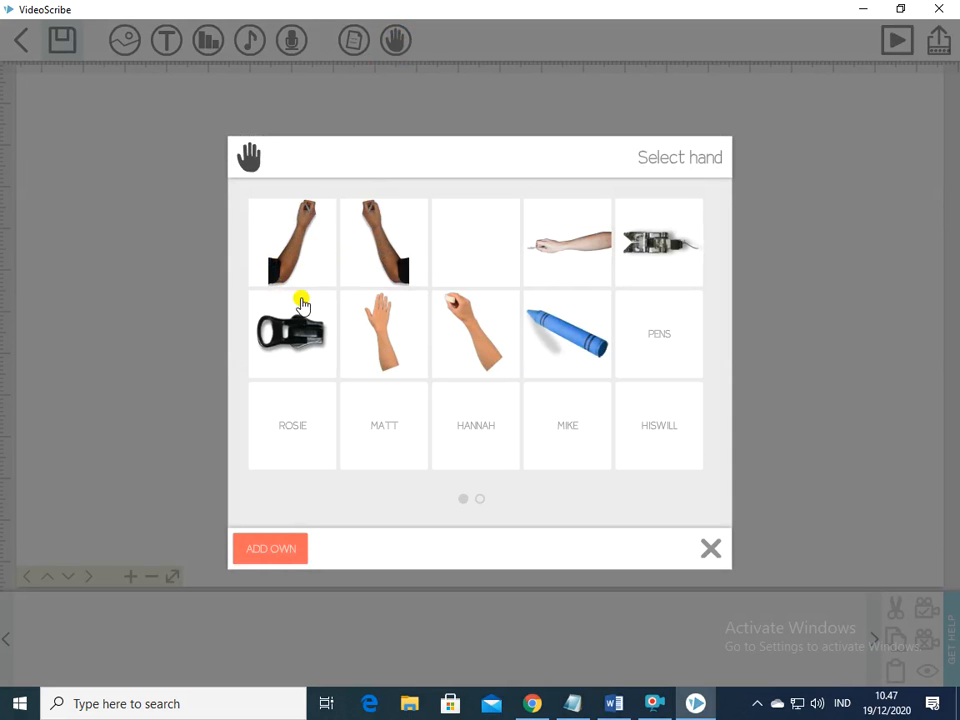
click(306, 244)
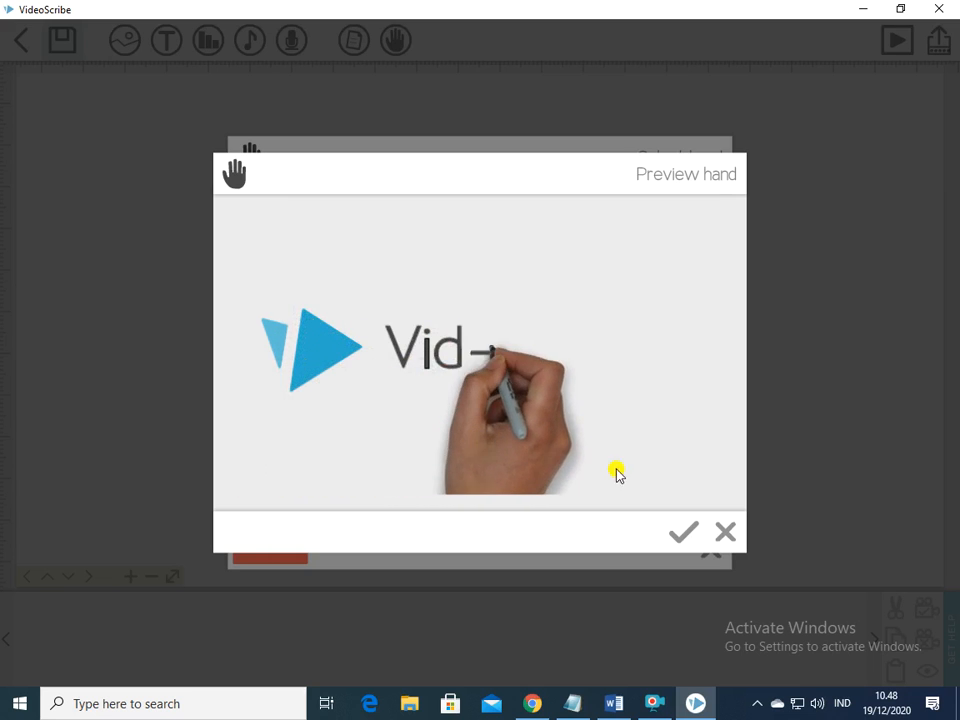
click(687, 530)
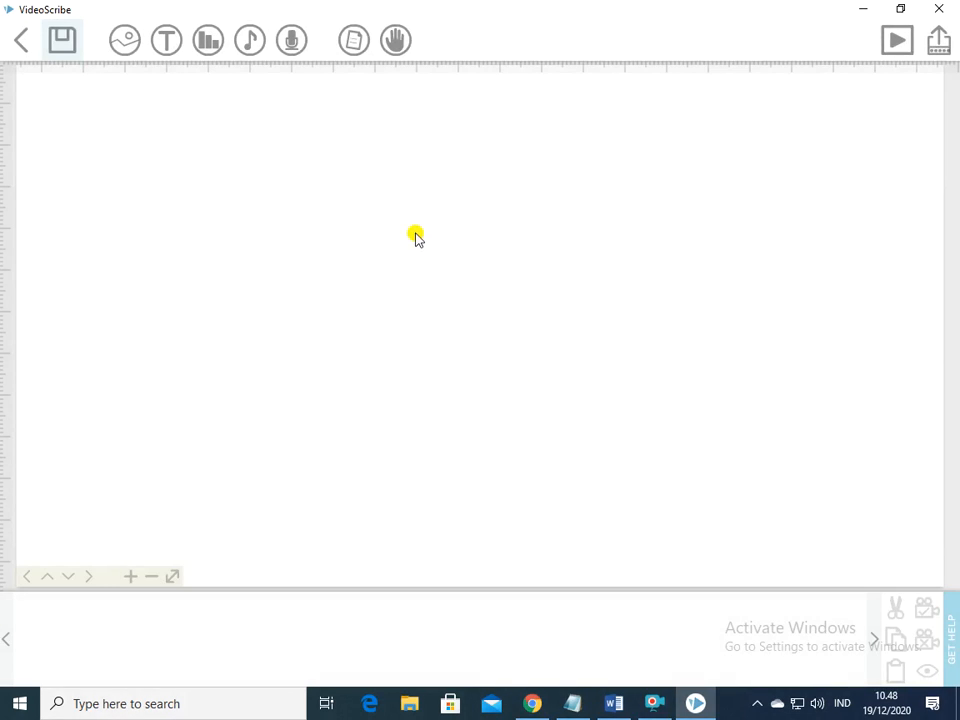
Preview the yellow crayon from the PENS hand collection, dismiss it and return to the main hand selection
click(395, 44)
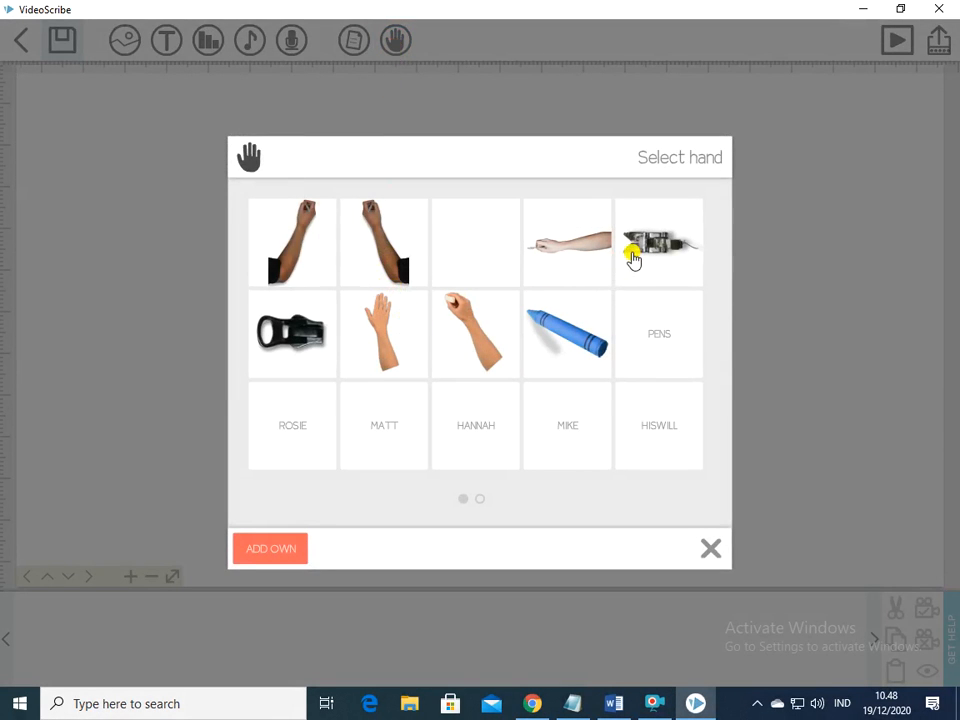
click(646, 356)
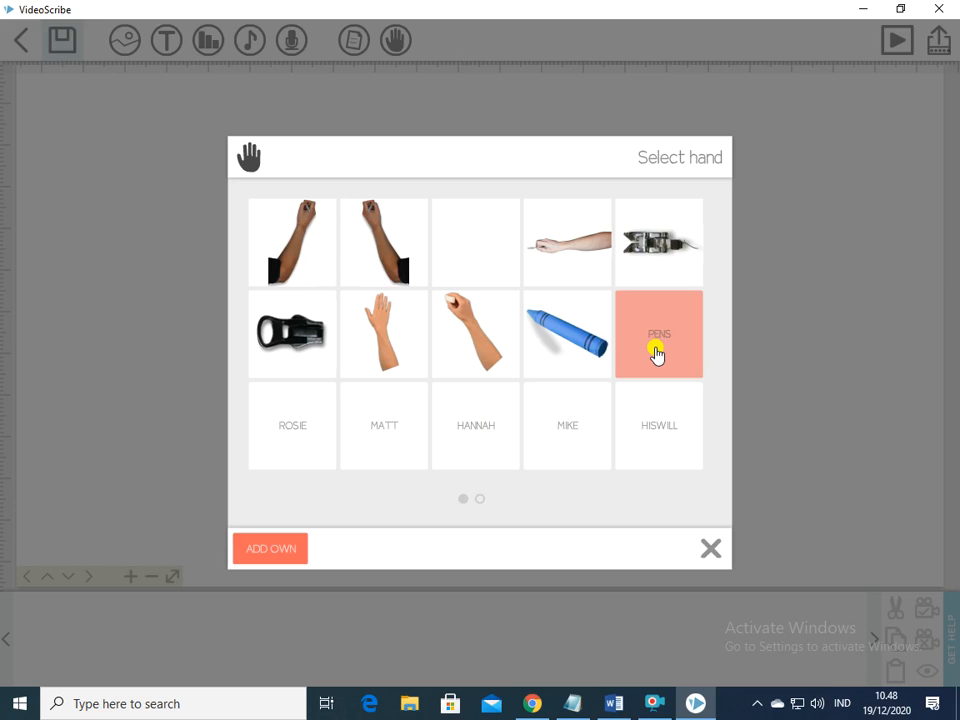
click(655, 350)
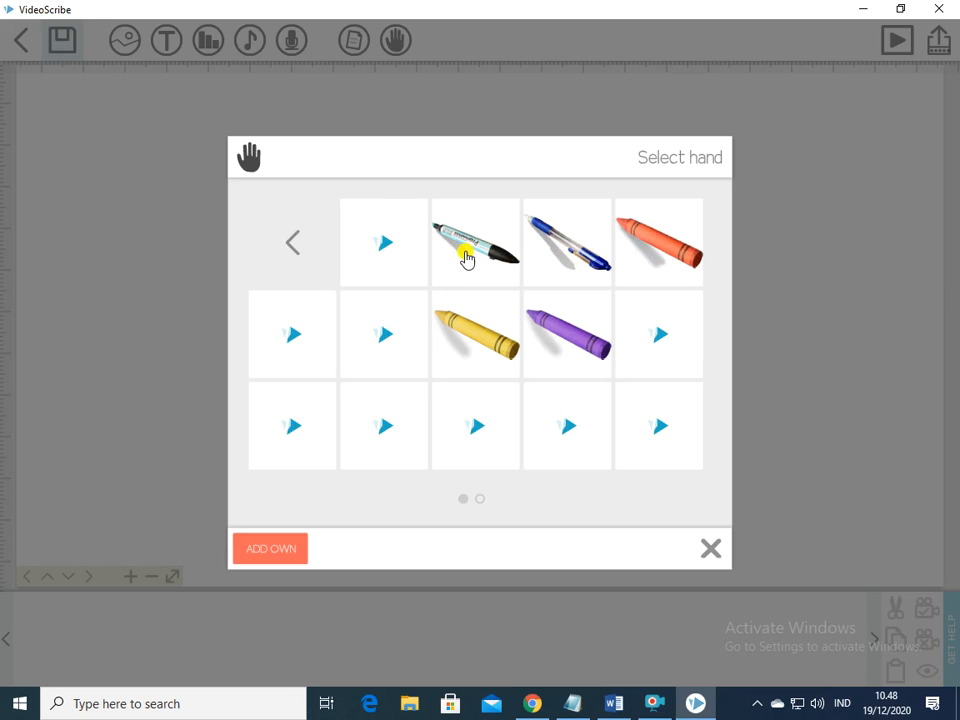
click(478, 343)
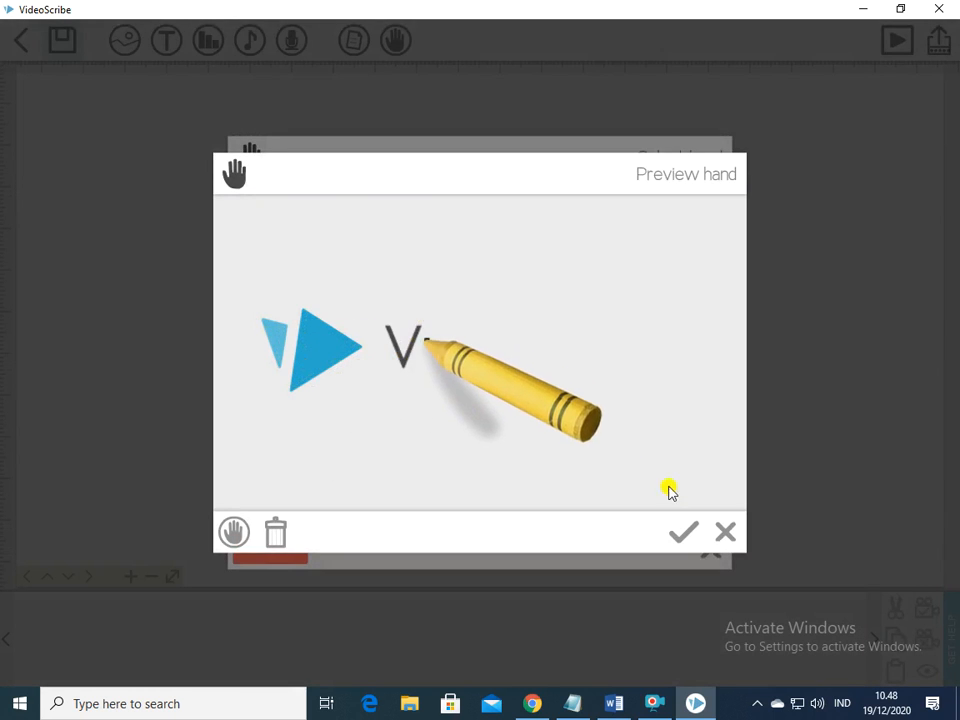
click(727, 538)
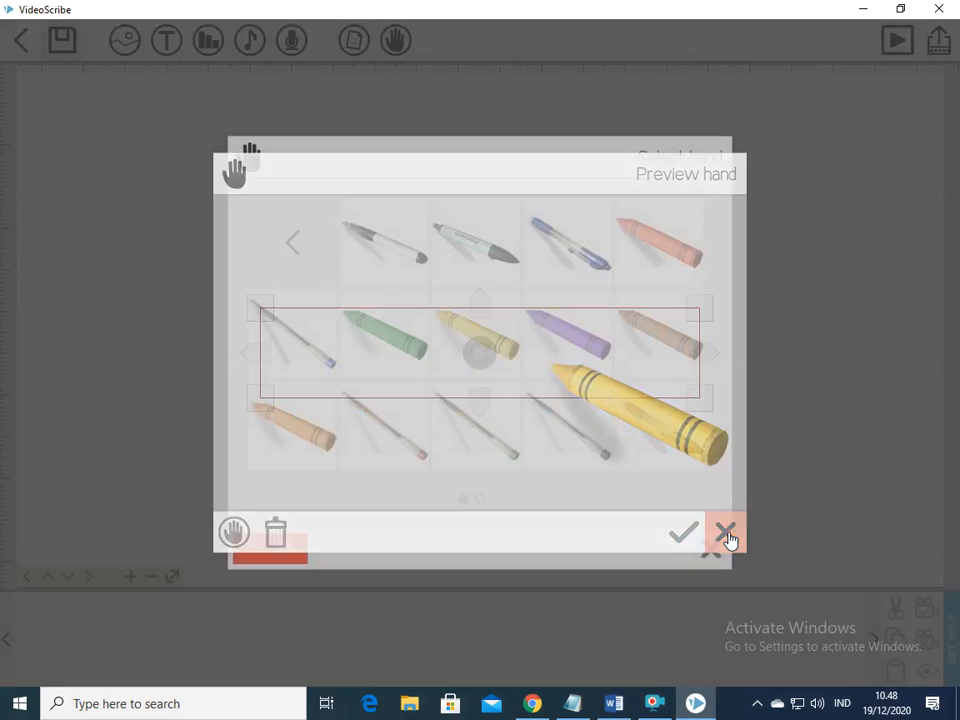
click(292, 242)
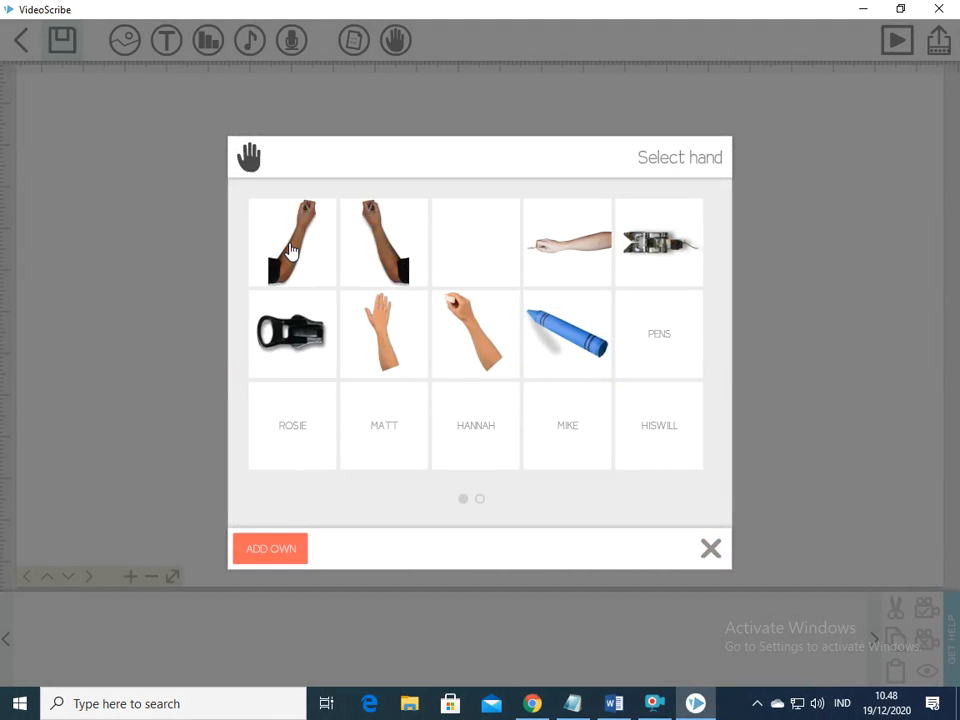
Preview the sewing machine foot without applying it, and choose the first arm with the marker as the drawing hand
click(650, 259)
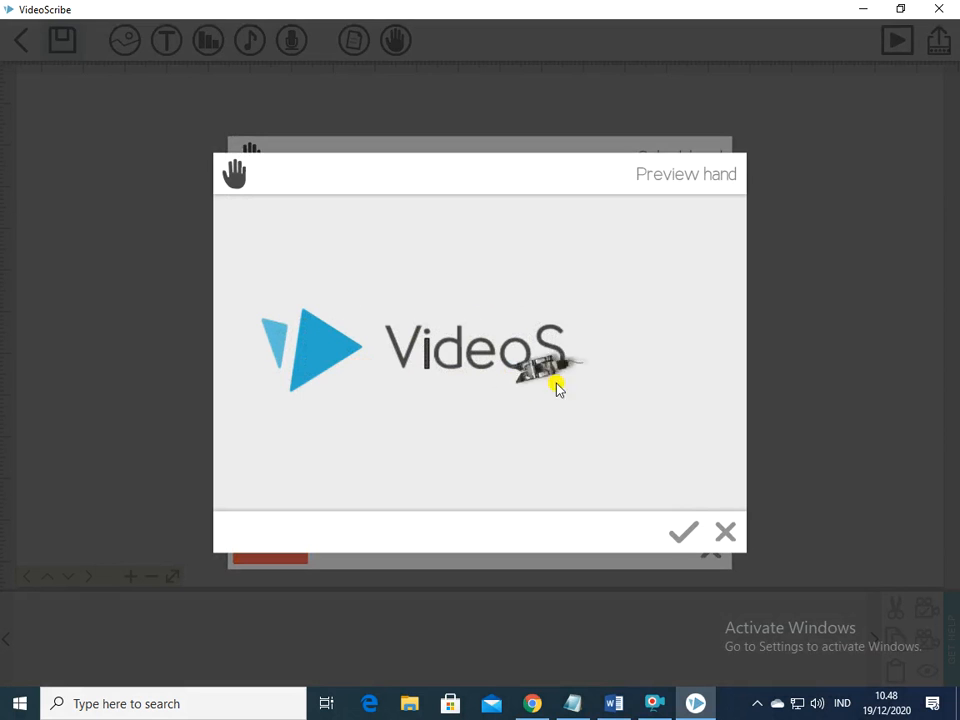
click(726, 530)
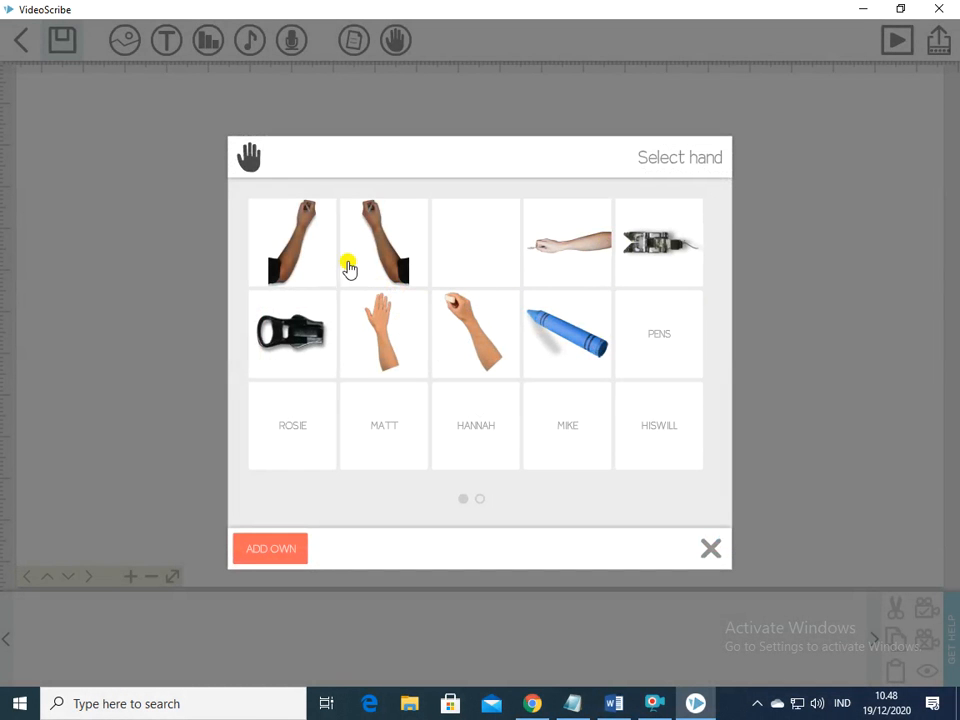
click(288, 254)
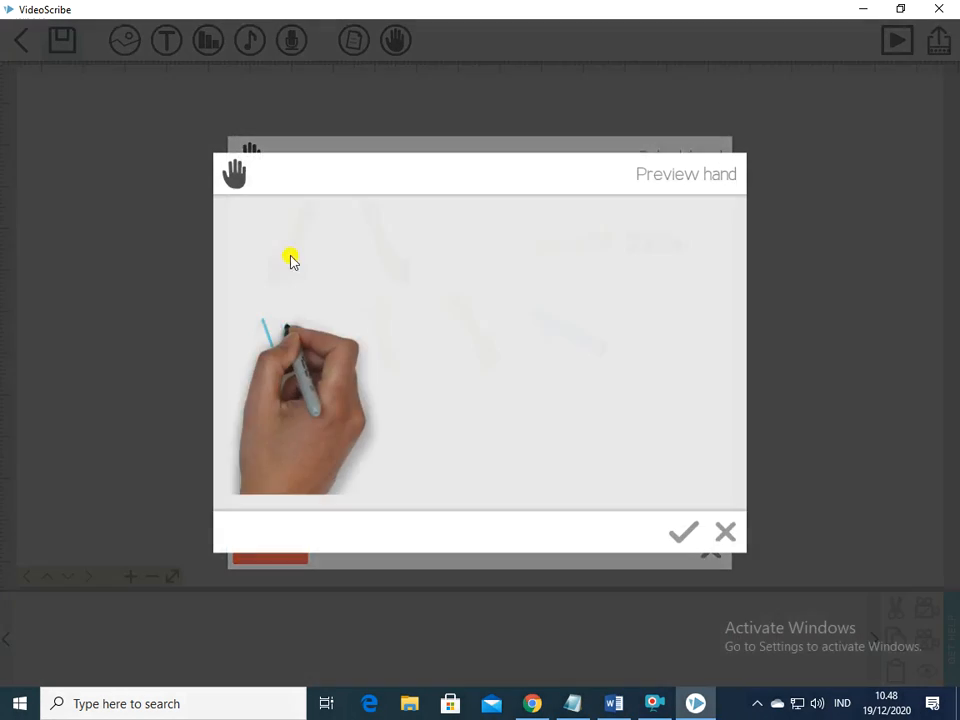
click(686, 534)
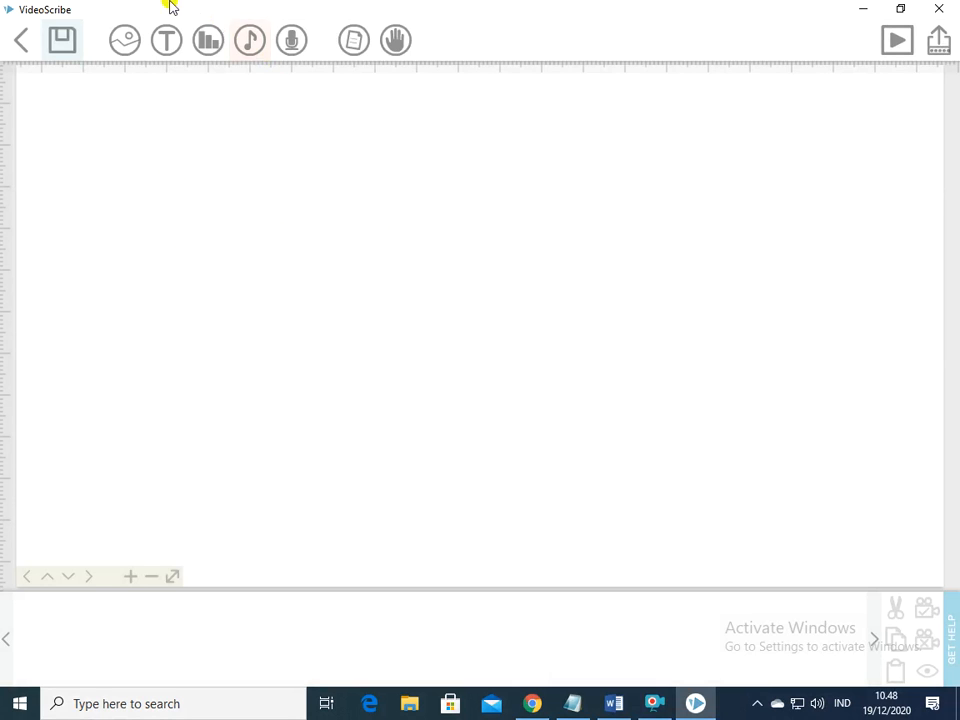
Open the base image library and look through the ARROWS category before returning to the category list
click(124, 42)
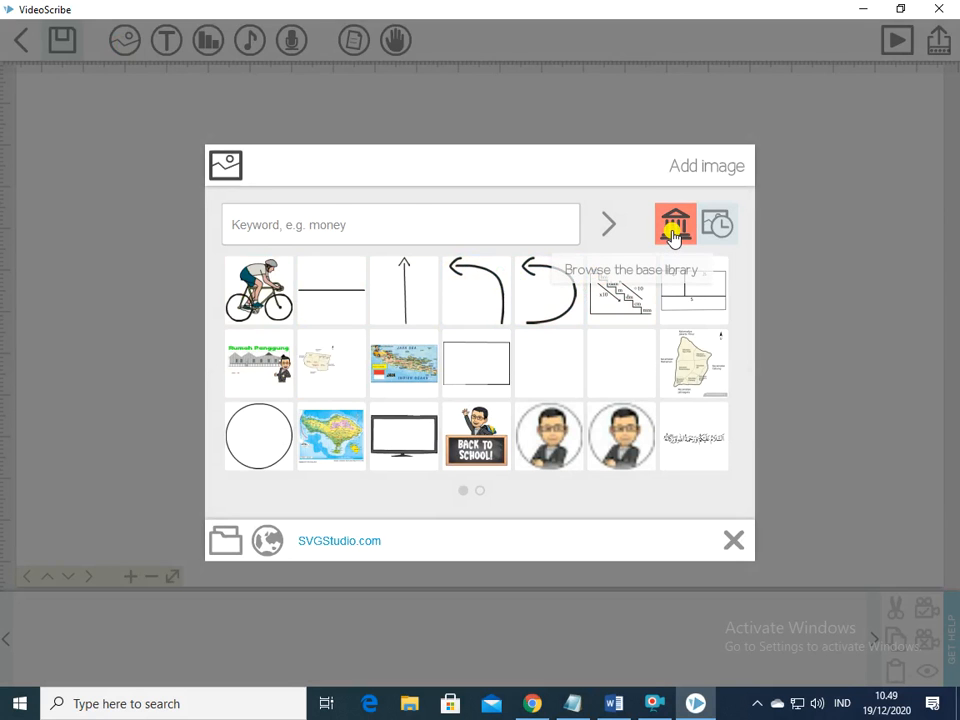
click(675, 230)
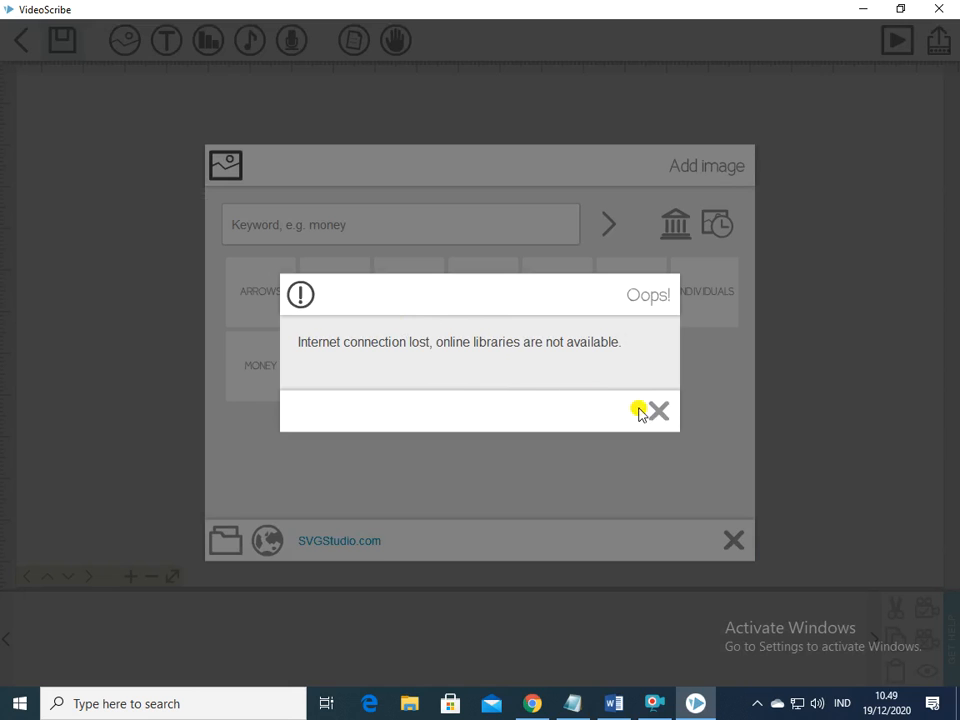
click(657, 411)
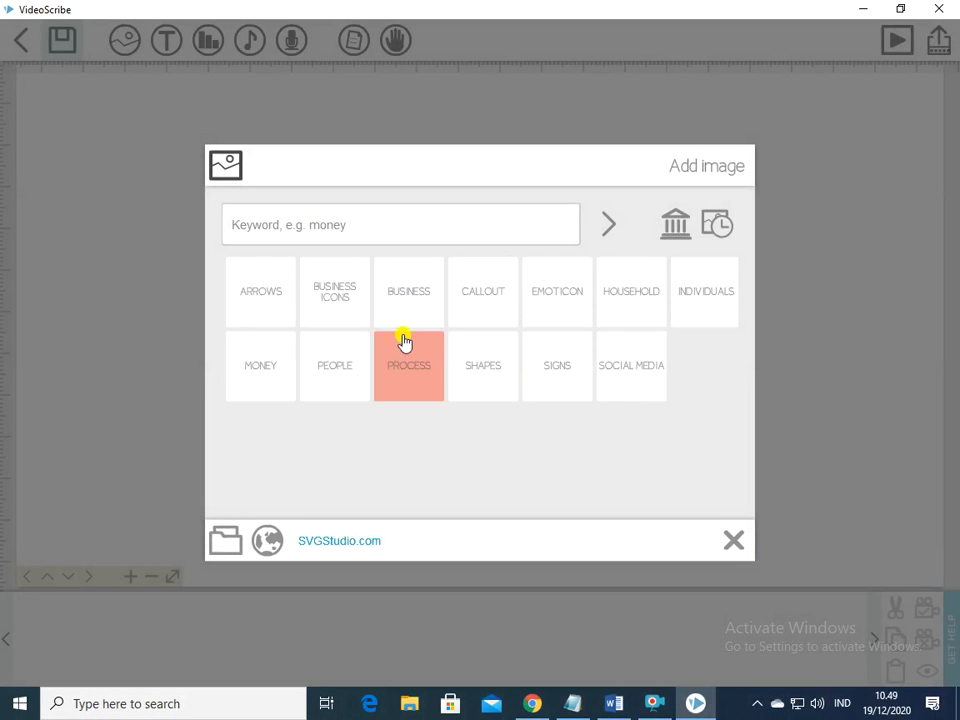
click(267, 305)
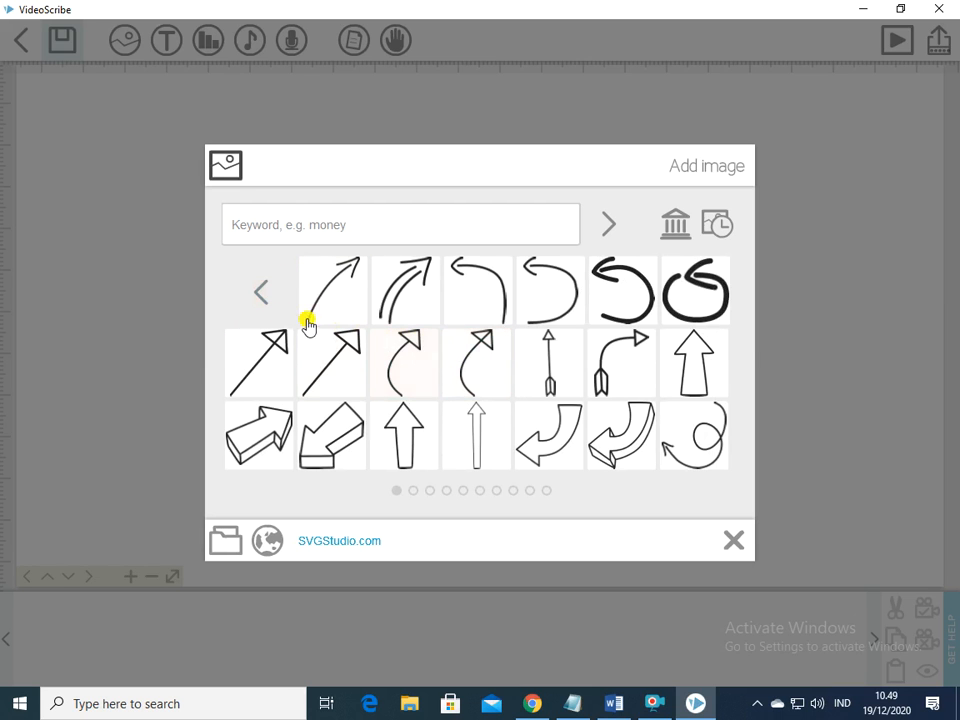
click(260, 305)
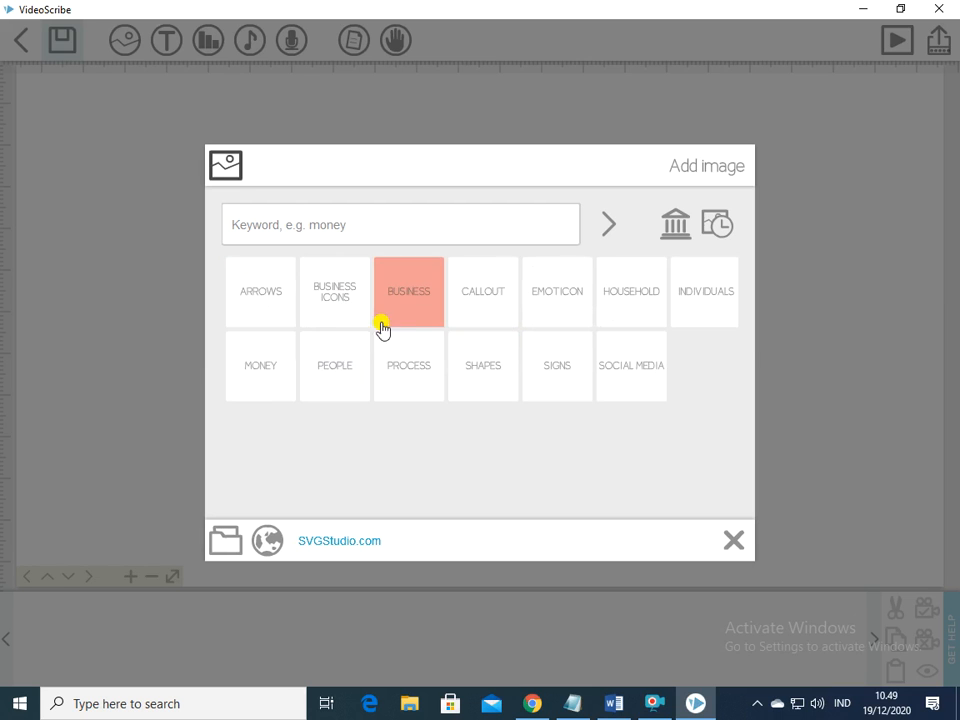
Browse the figures in the PEOPLE category and the standing character poses, and return to the library's category list
click(342, 372)
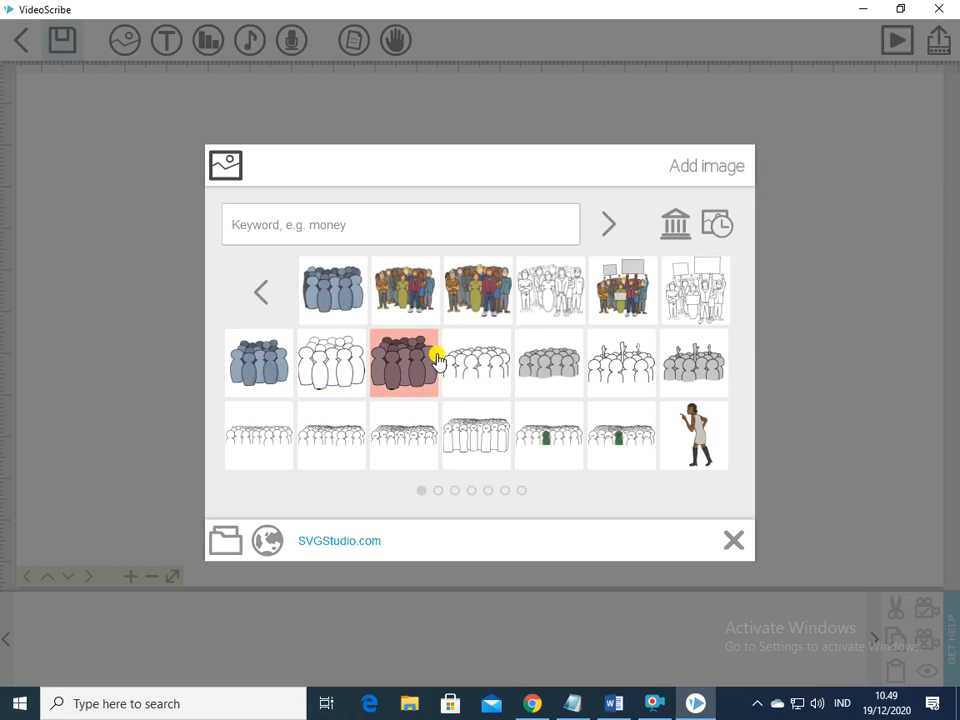
scroll(437, 358, down, 1)
scroll(437, 358, down, 2)
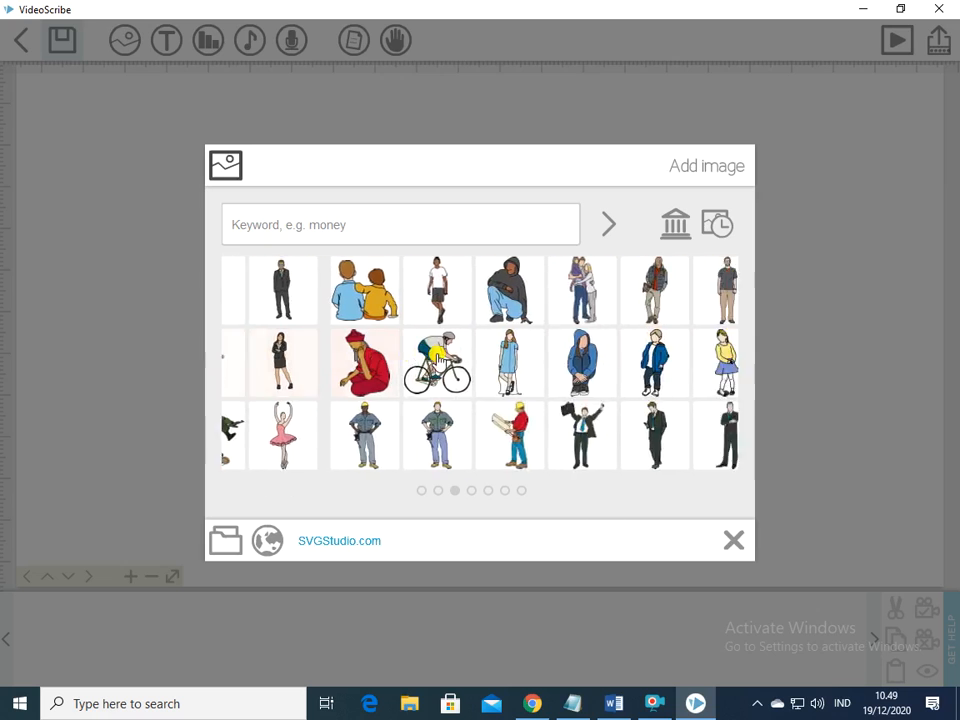
scroll(499, 370, up, 3)
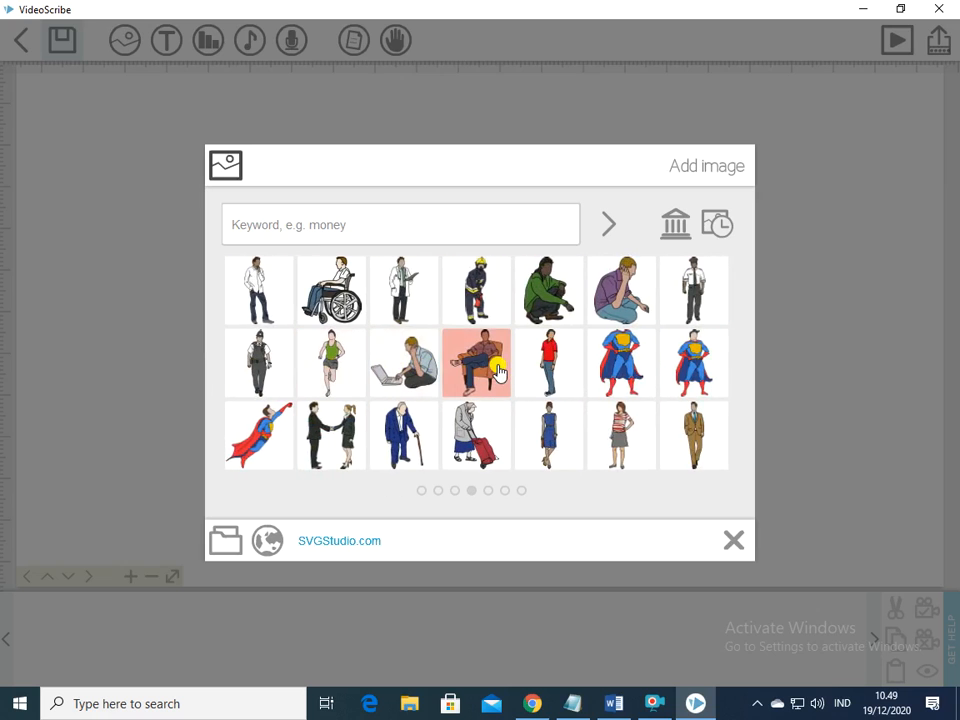
scroll(499, 370, up, 3)
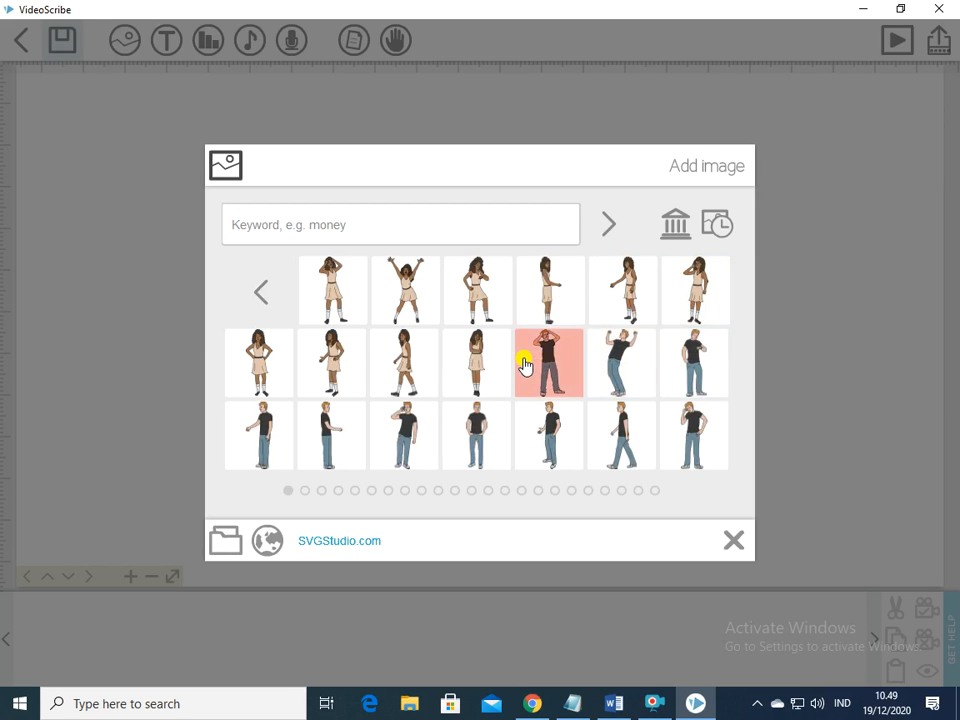
drag(527, 362, 411, 372)
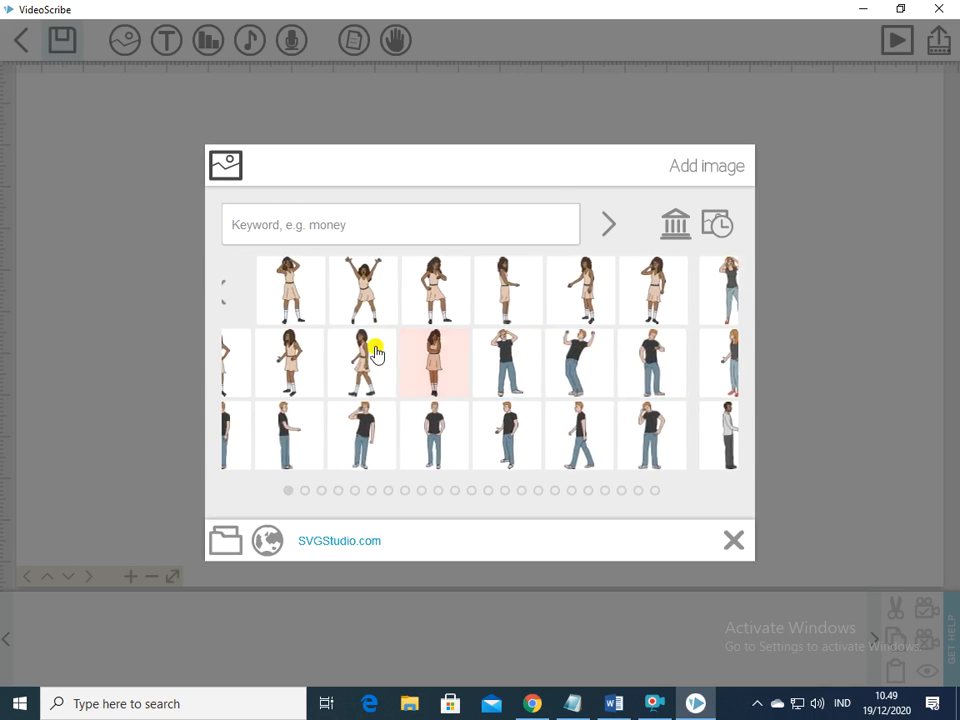
click(258, 294)
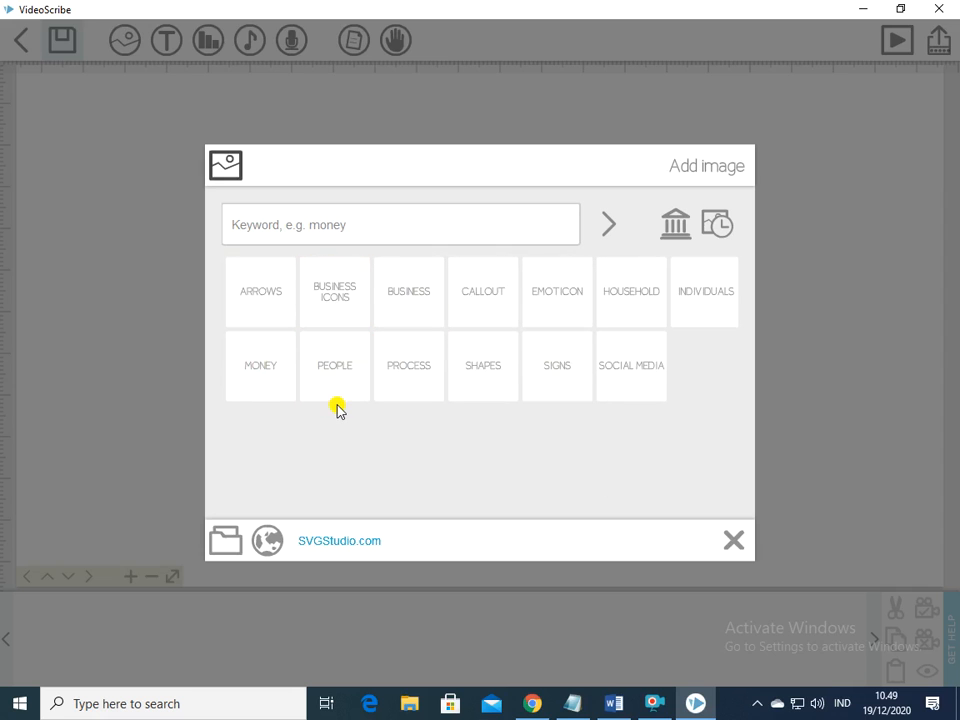
Import the "Back to School!" cartoon from the Pictures folder, using the line-drawing conversion with the wide grey scalloped strokes
click(222, 545)
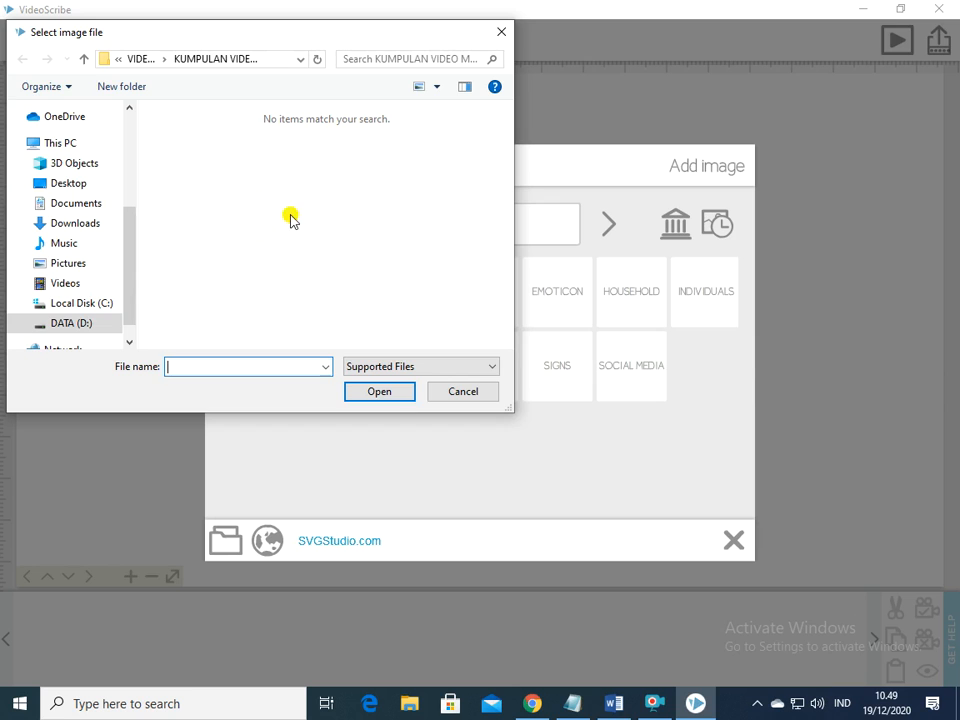
click(79, 263)
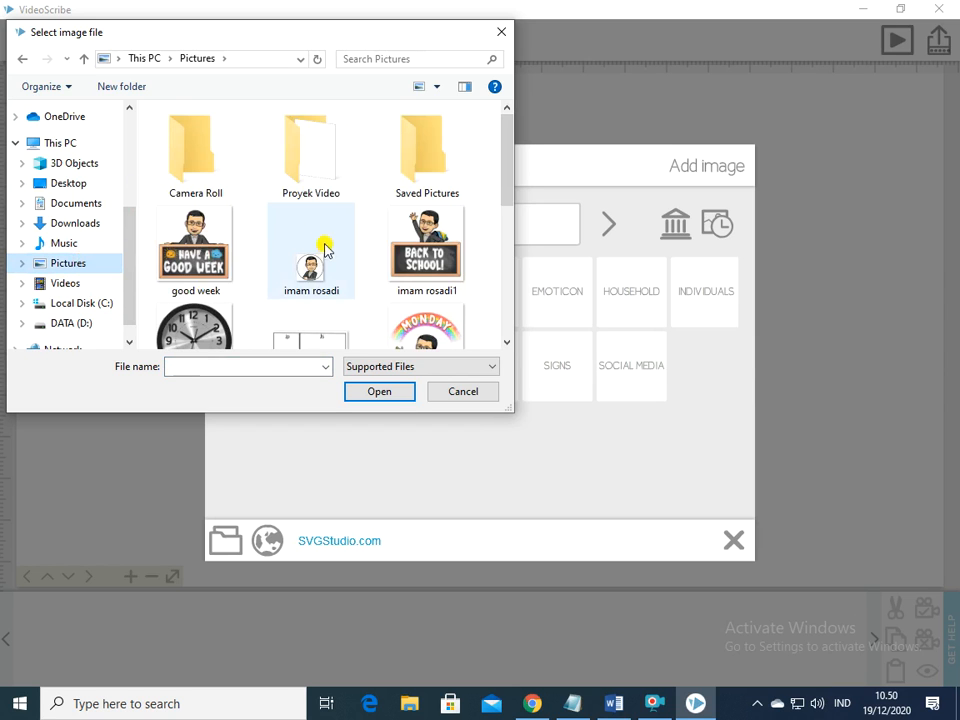
click(462, 255)
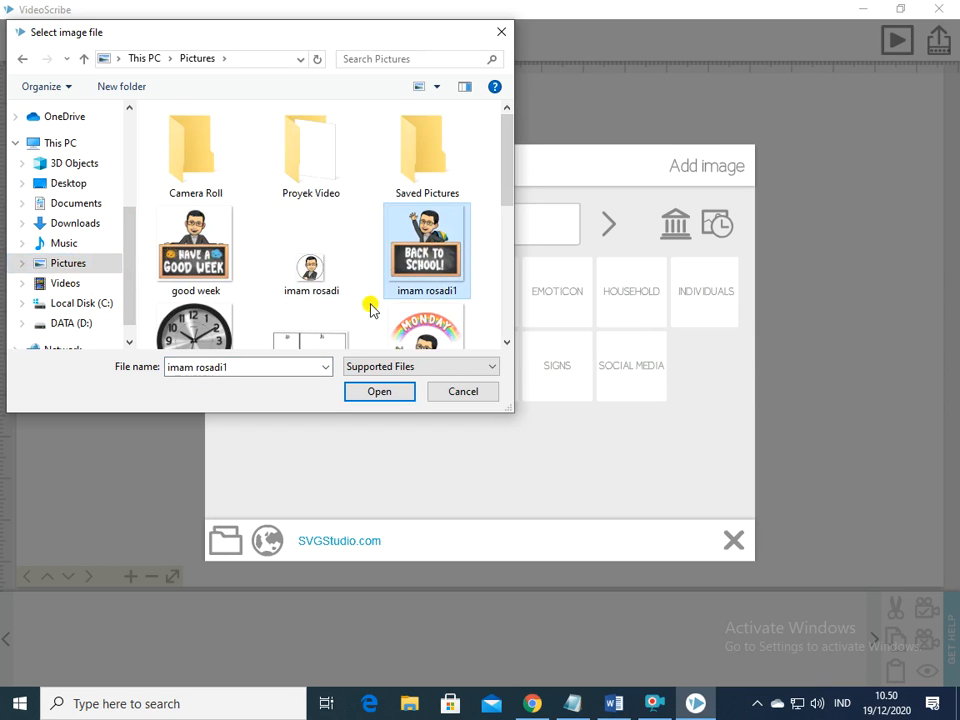
click(381, 394)
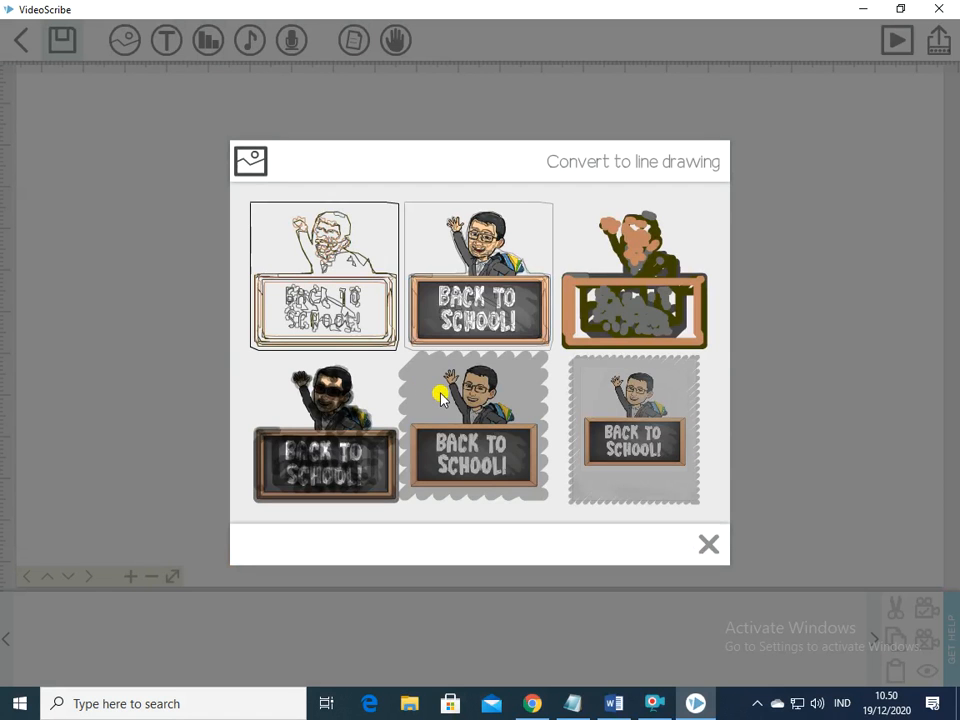
click(488, 416)
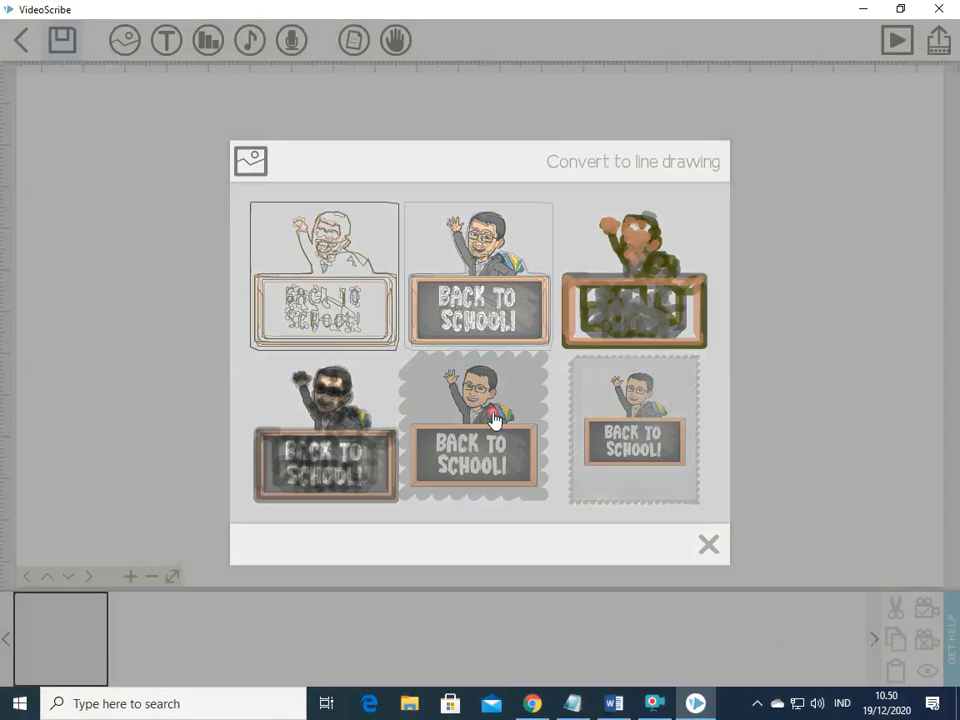
Reposition the "Back to School!" image near the canvas centre and preview its drawing animation
drag(514, 373, 437, 364)
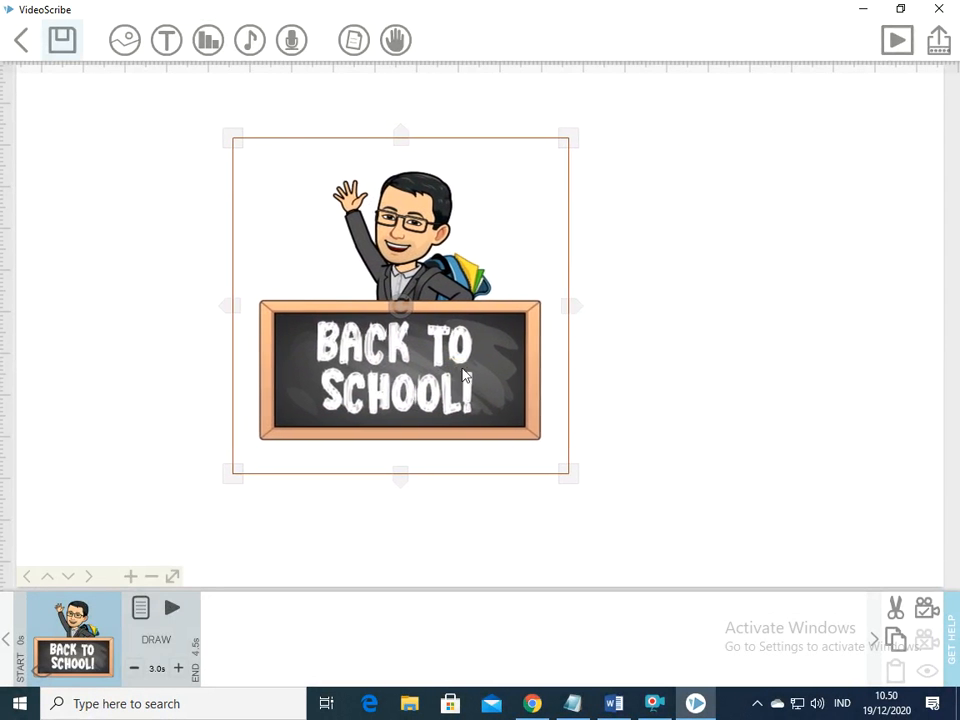
drag(450, 355, 519, 373)
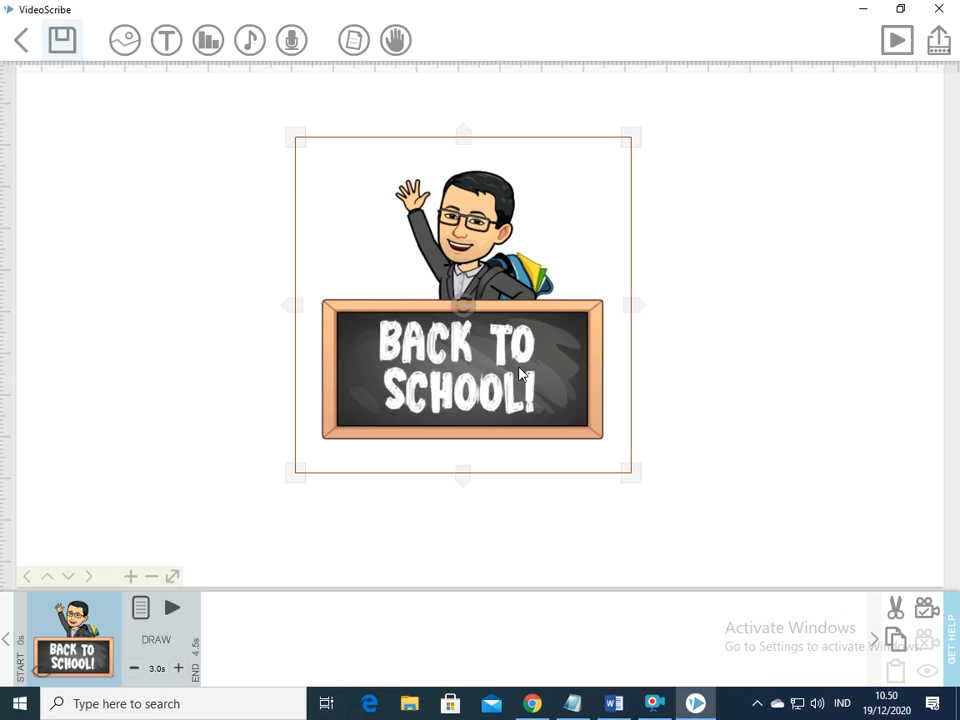
click(173, 612)
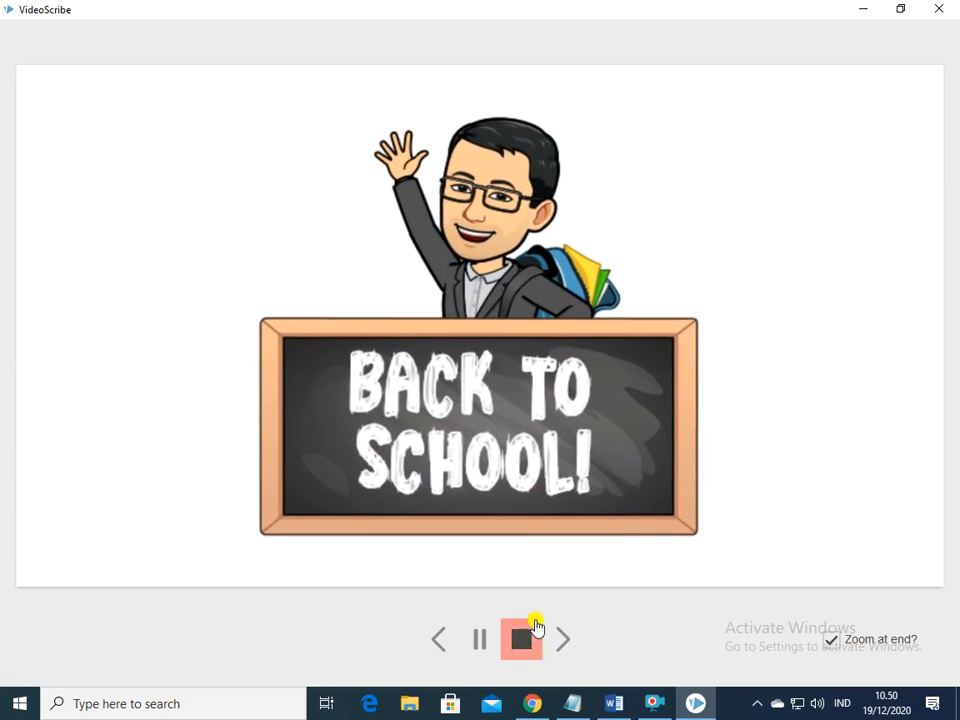
click(521, 636)
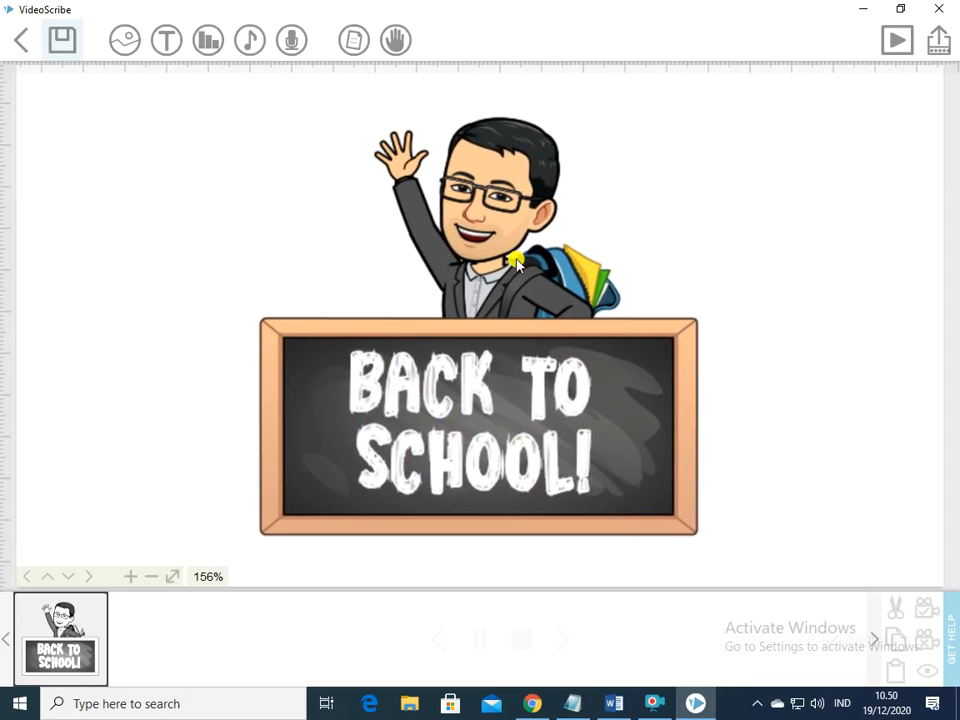
Replay the "Back to School!" element's animation and move the image to the left half of the canvas
click(70, 643)
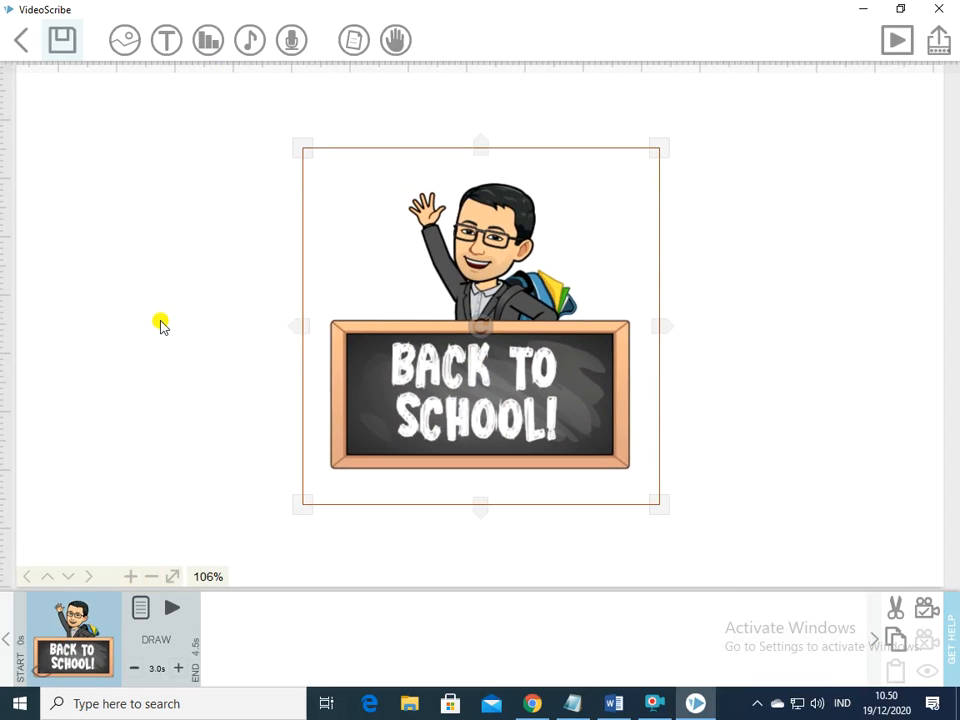
click(172, 610)
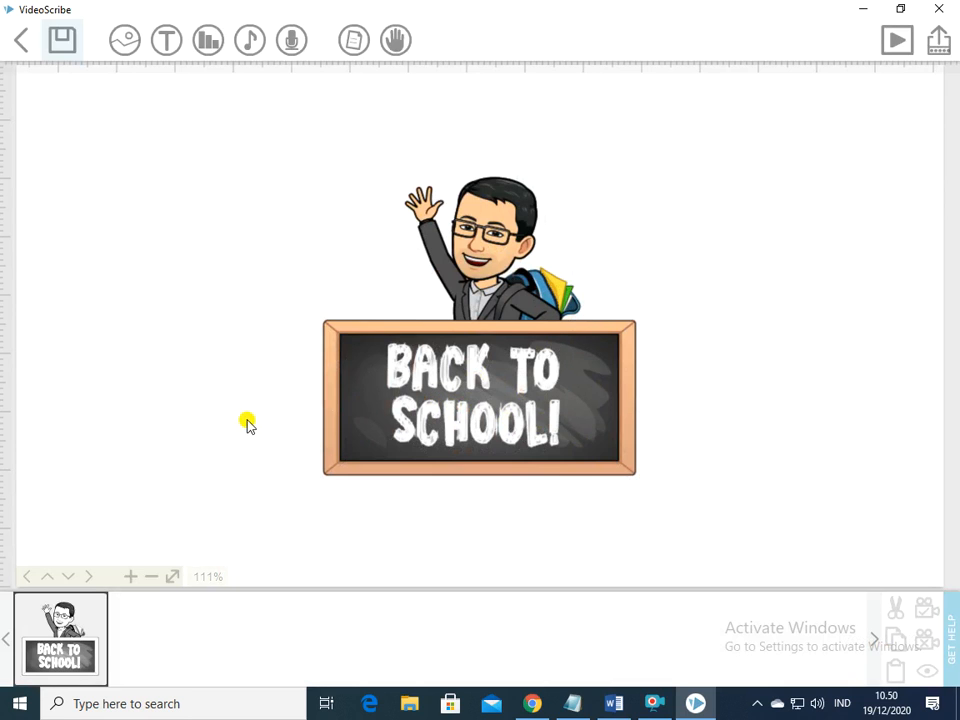
click(510, 382)
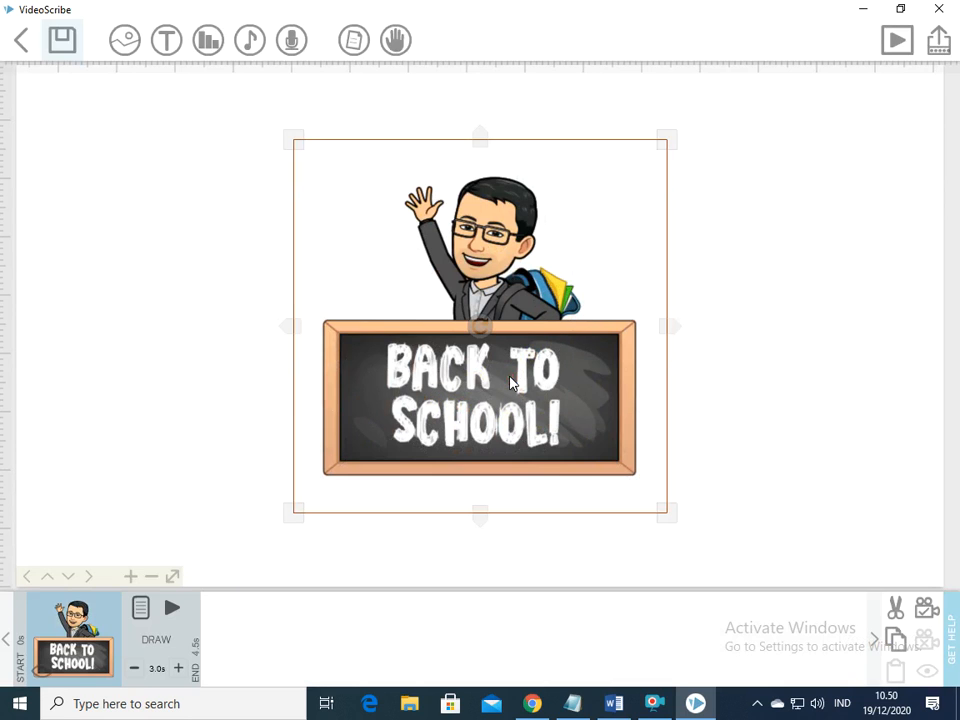
drag(510, 385, 340, 373)
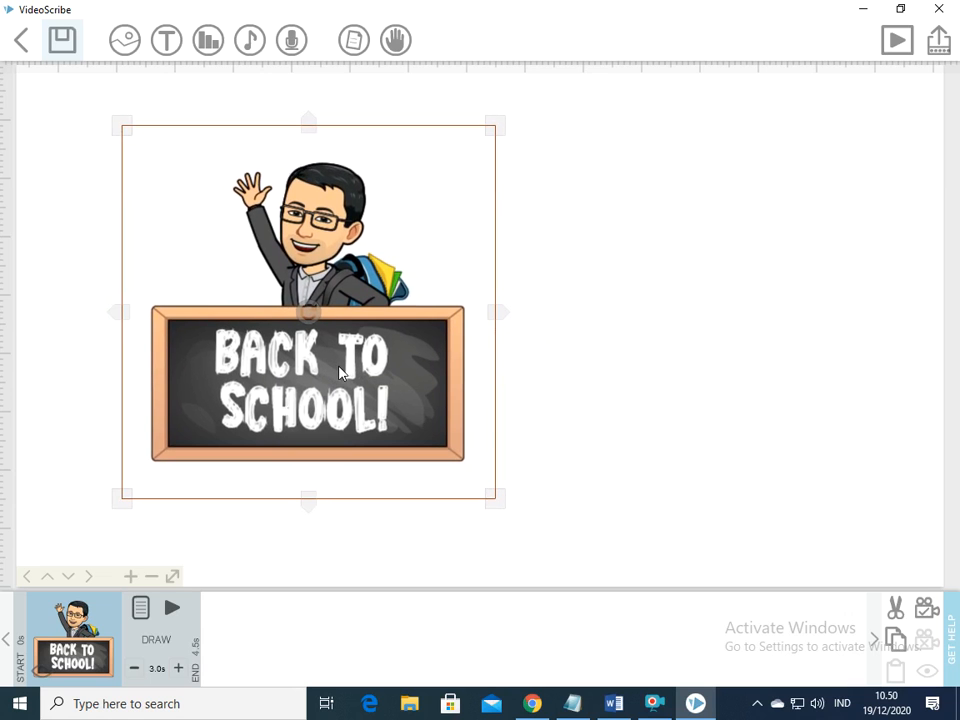
Add the flying superhero with the red cape from the PEOPLE category of the base library to the canvas
click(120, 42)
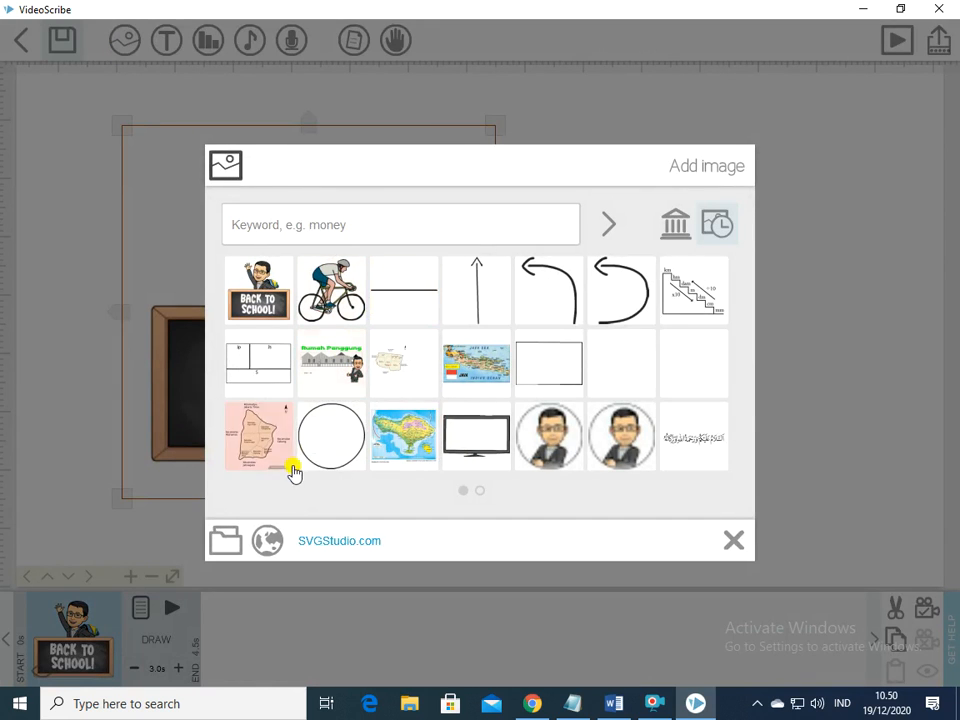
click(677, 230)
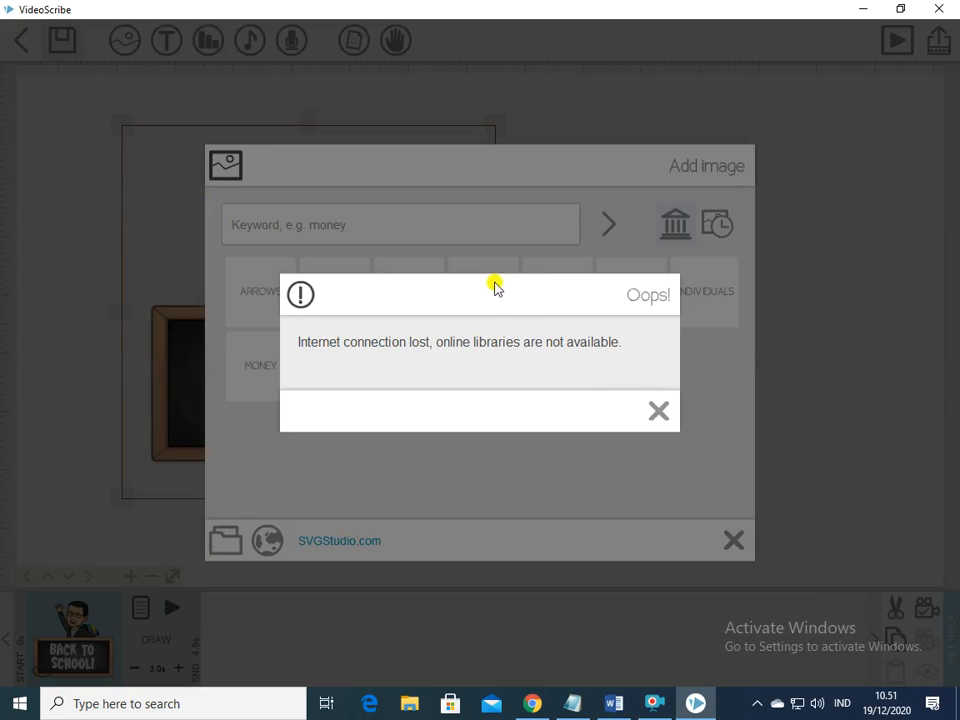
click(660, 410)
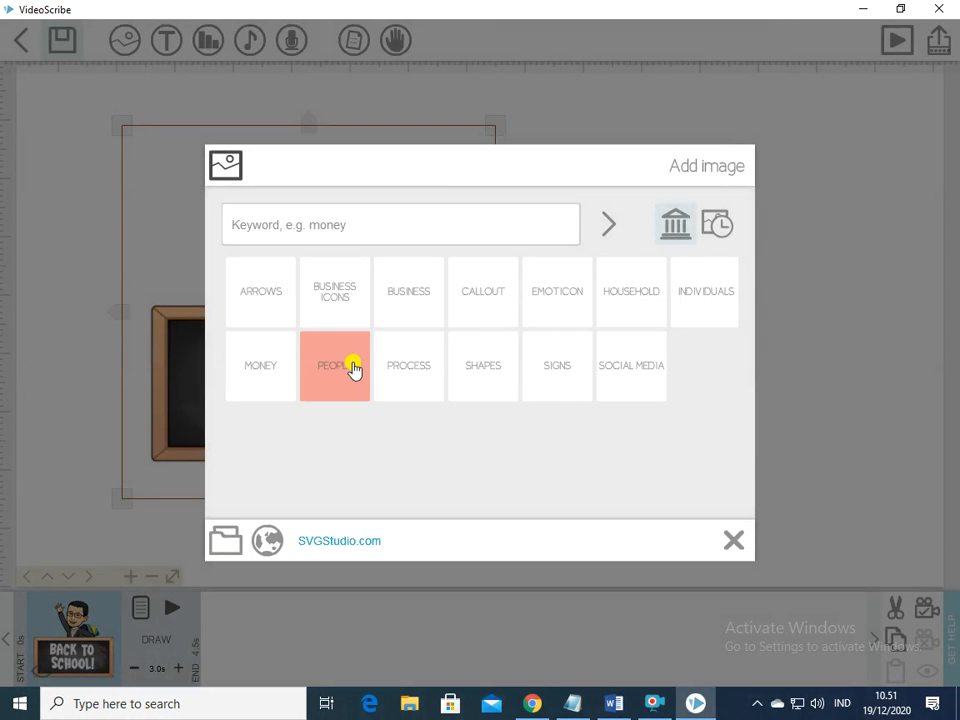
click(352, 368)
scroll(503, 345, down, 10)
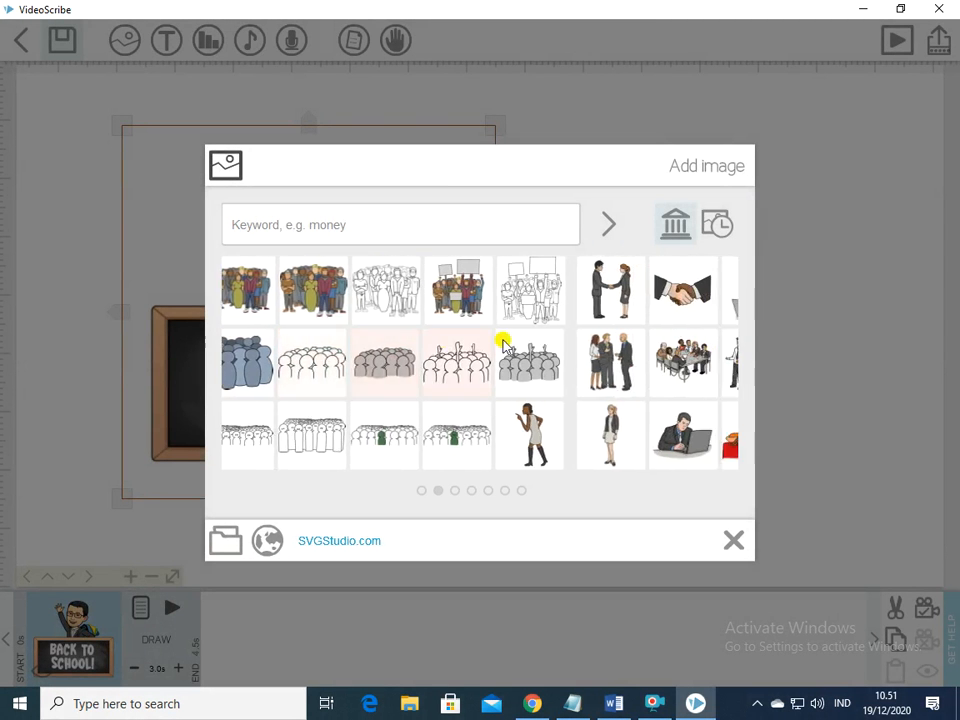
scroll(504, 345, down, 1)
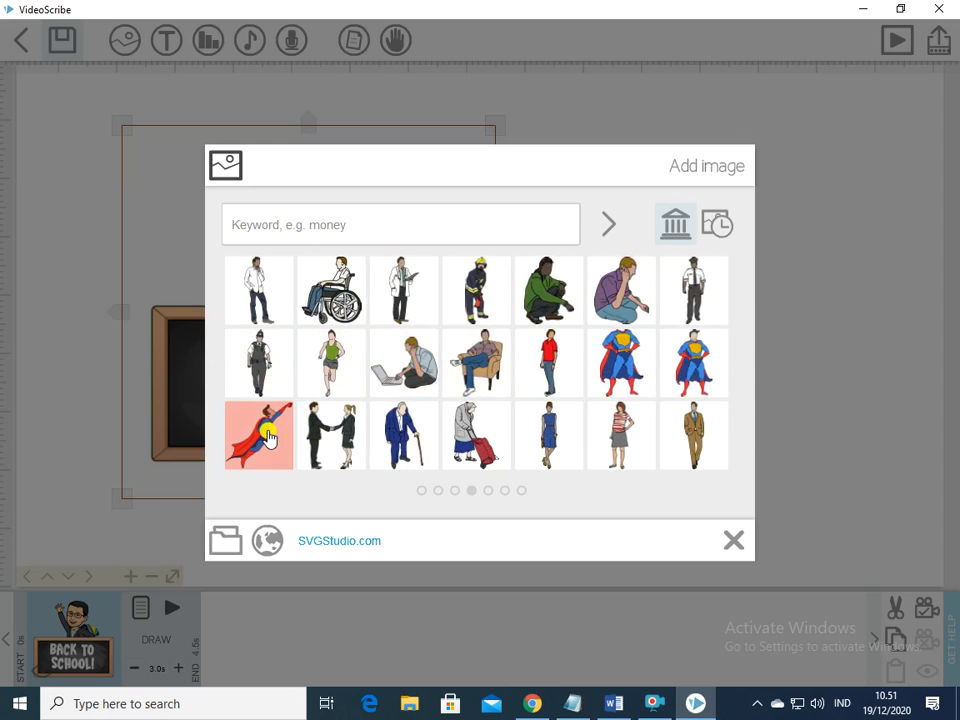
click(266, 440)
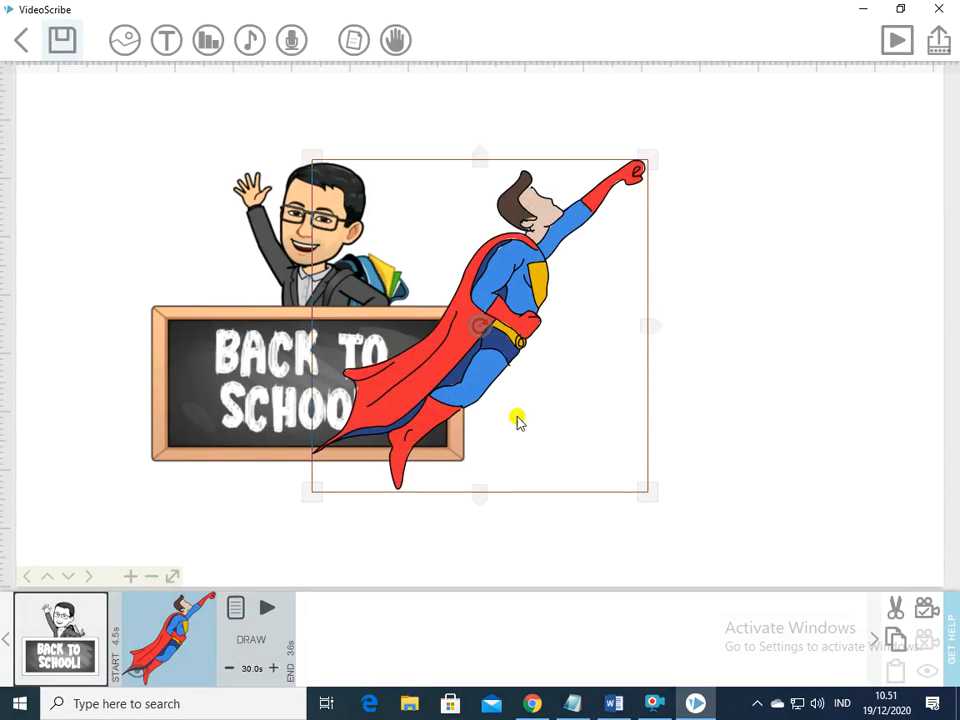
Move the superhero to the right of the blackboard, shrink it slightly and rotate it clockwise into a horizontal flying pose
drag(524, 306, 618, 276)
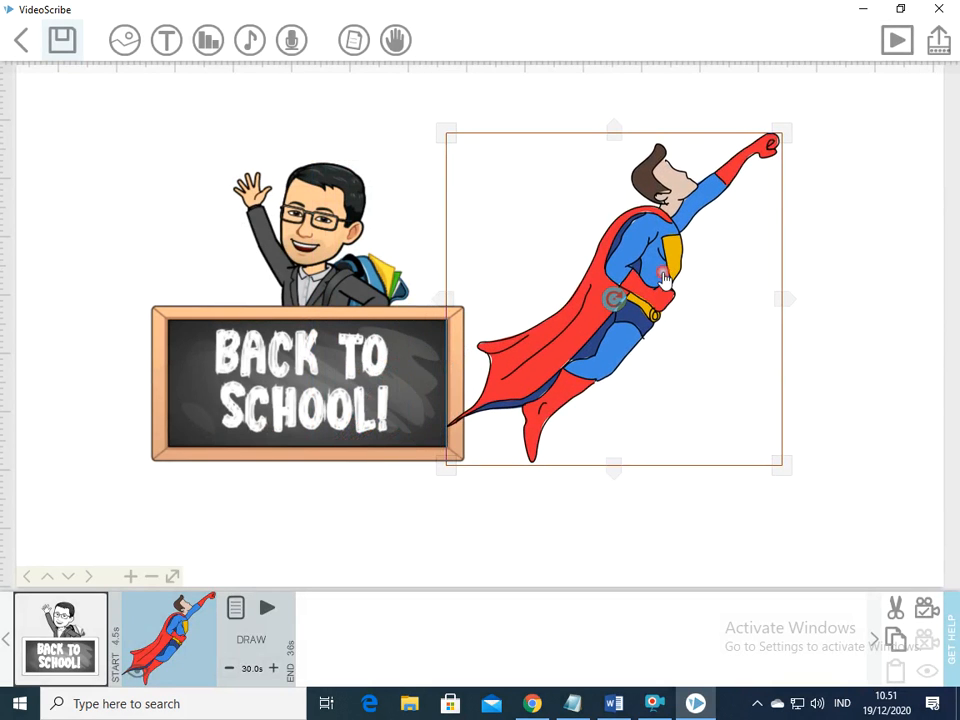
mouse_move(447, 134)
mouse_down()
mouse_move(512, 193)
mouse_move(459, 144)
mouse_up()
mouse_move(617, 150)
mouse_down()
mouse_move(615, 169)
mouse_move(614, 151)
mouse_up()
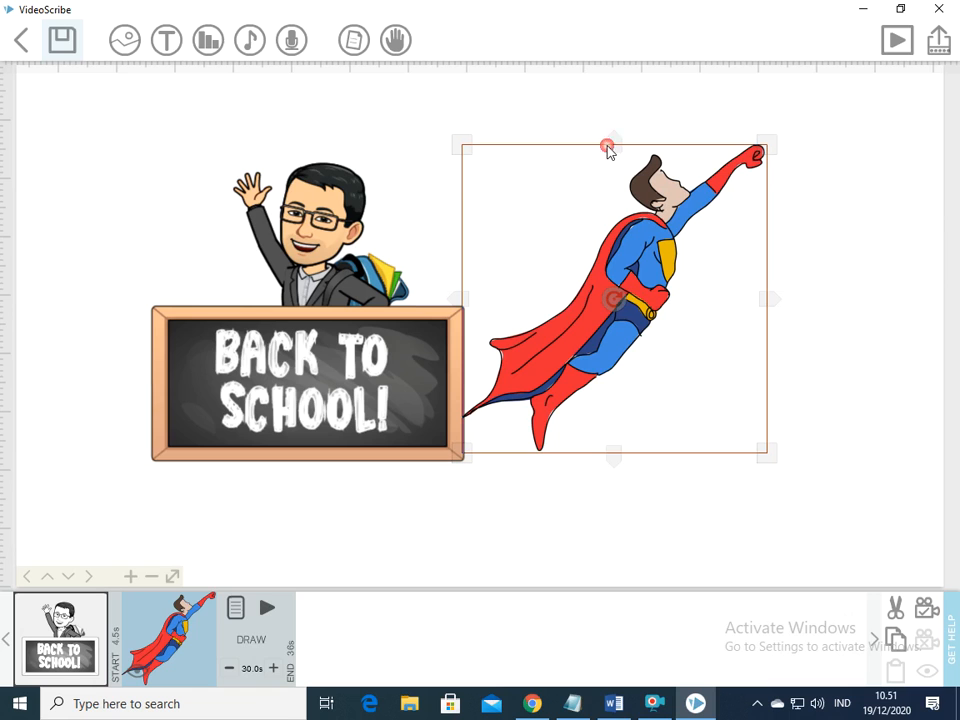
mouse_move(617, 300)
mouse_down()
mouse_move(620, 310)
mouse_move(619, 287)
mouse_move(620, 312)
mouse_up()
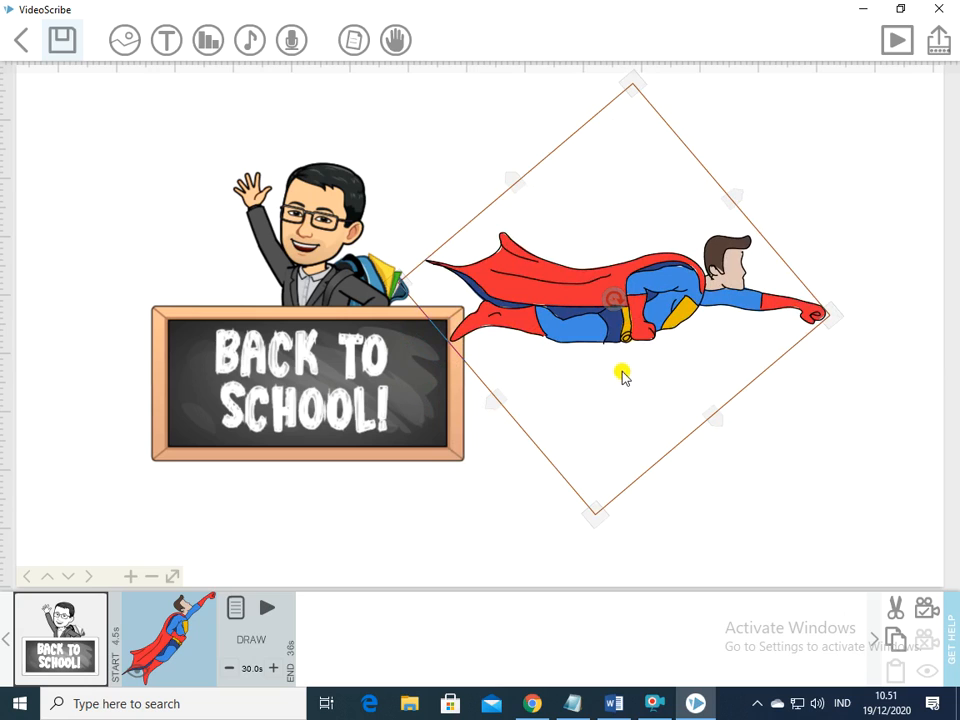
Select the superhero element and play a preview of its drawing animation
click(370, 392)
click(600, 325)
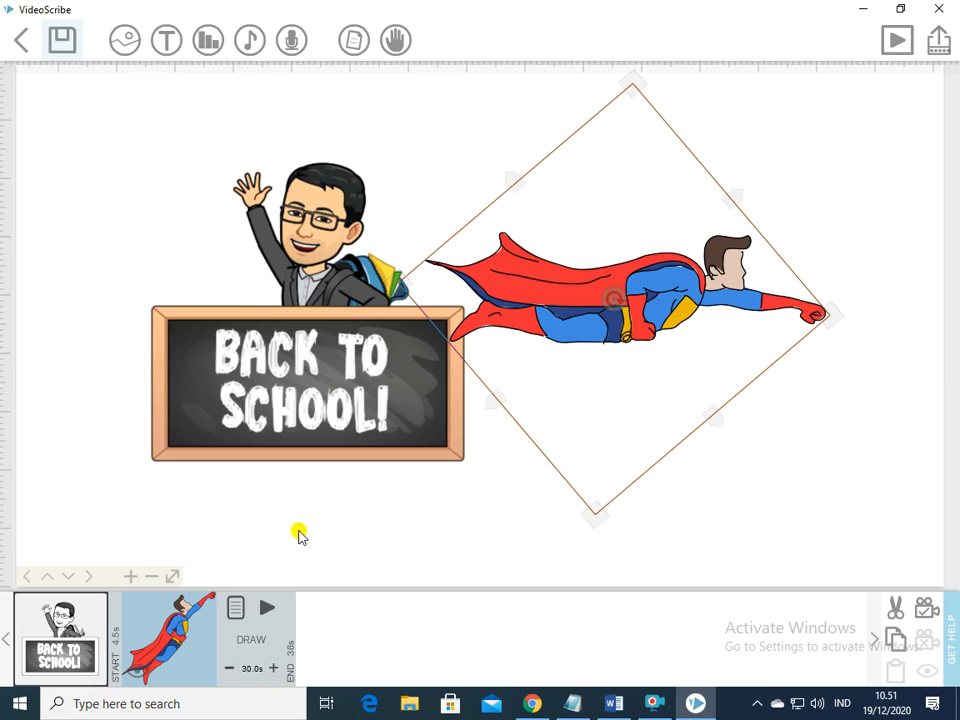
click(267, 607)
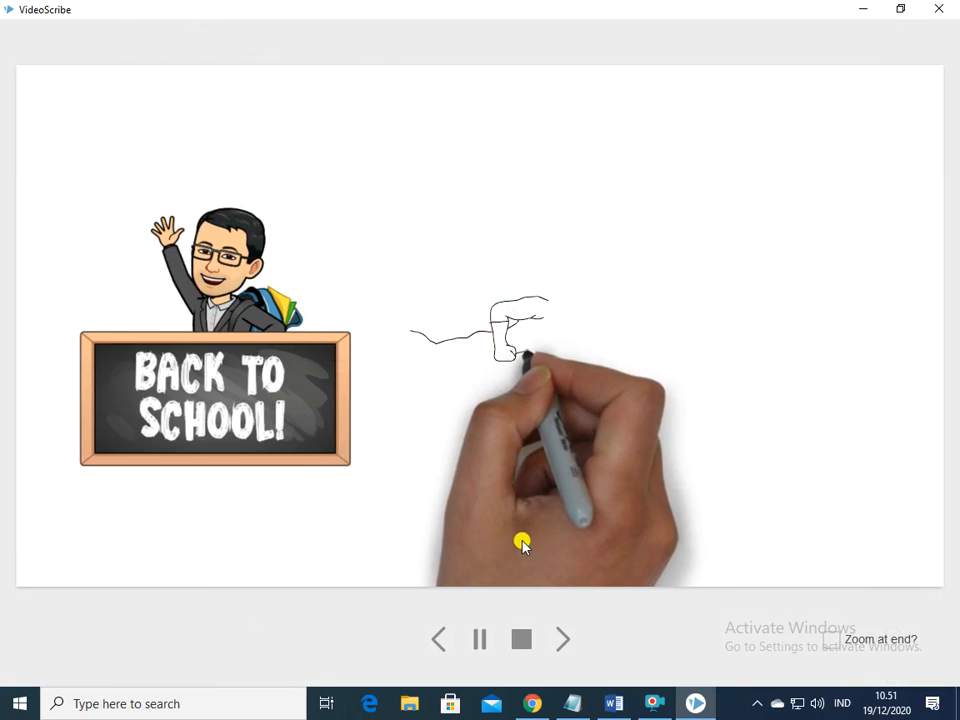
Stop the superhero preview and play a short preview starting from the "Back to School!" element
click(522, 641)
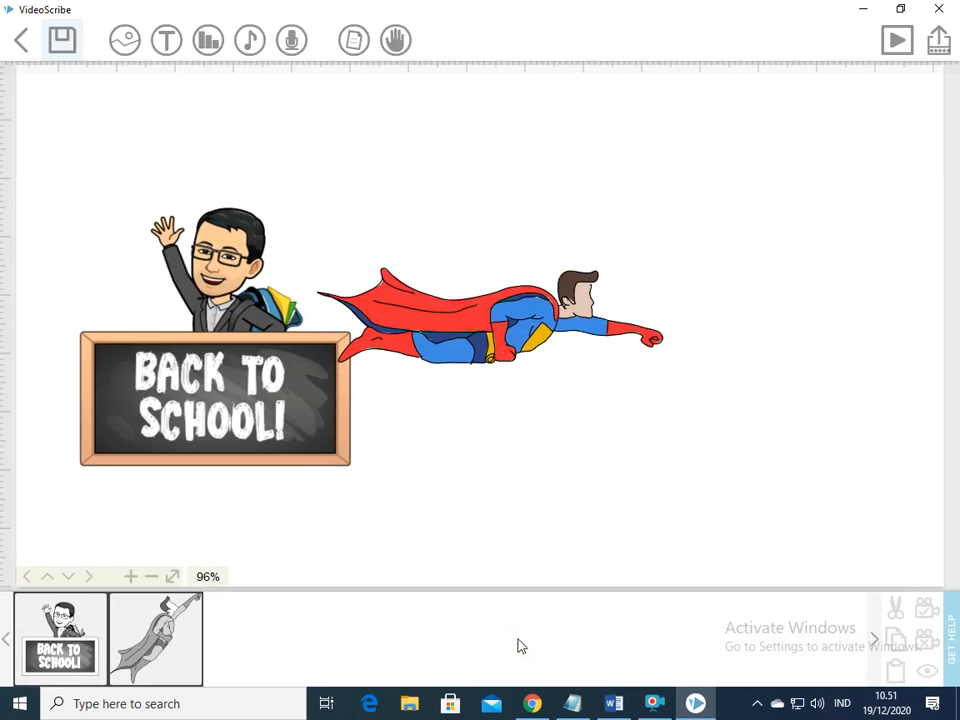
click(152, 643)
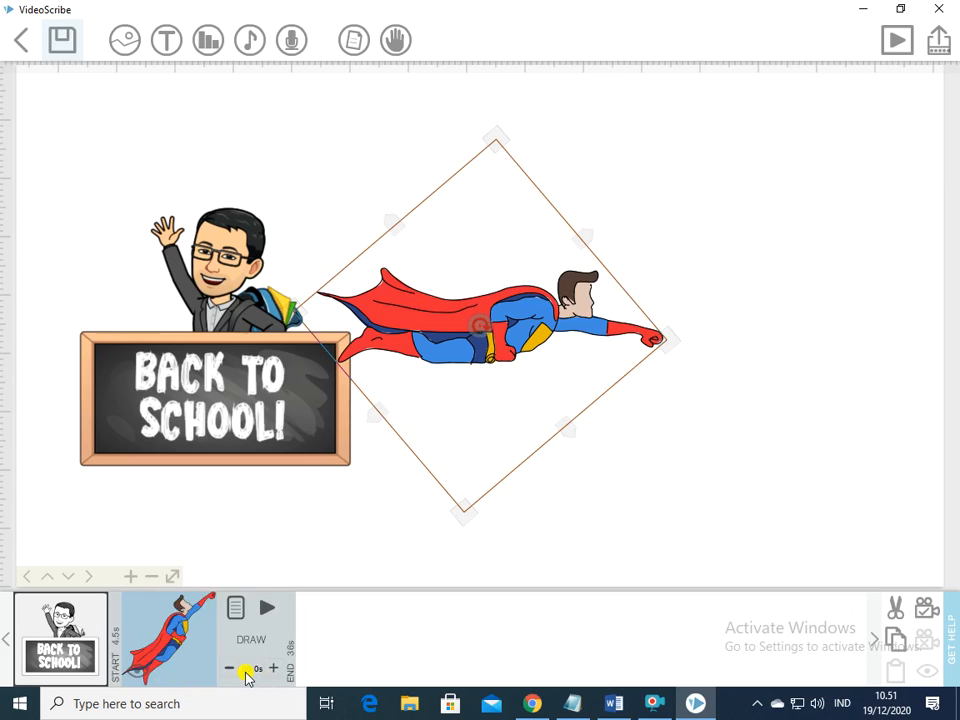
click(90, 634)
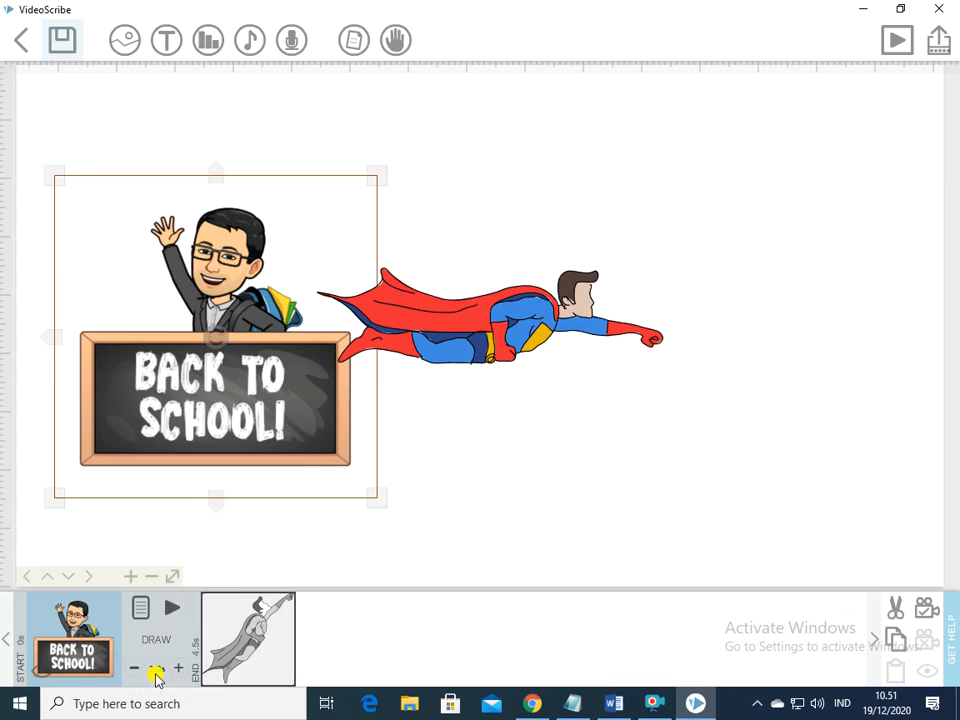
click(172, 607)
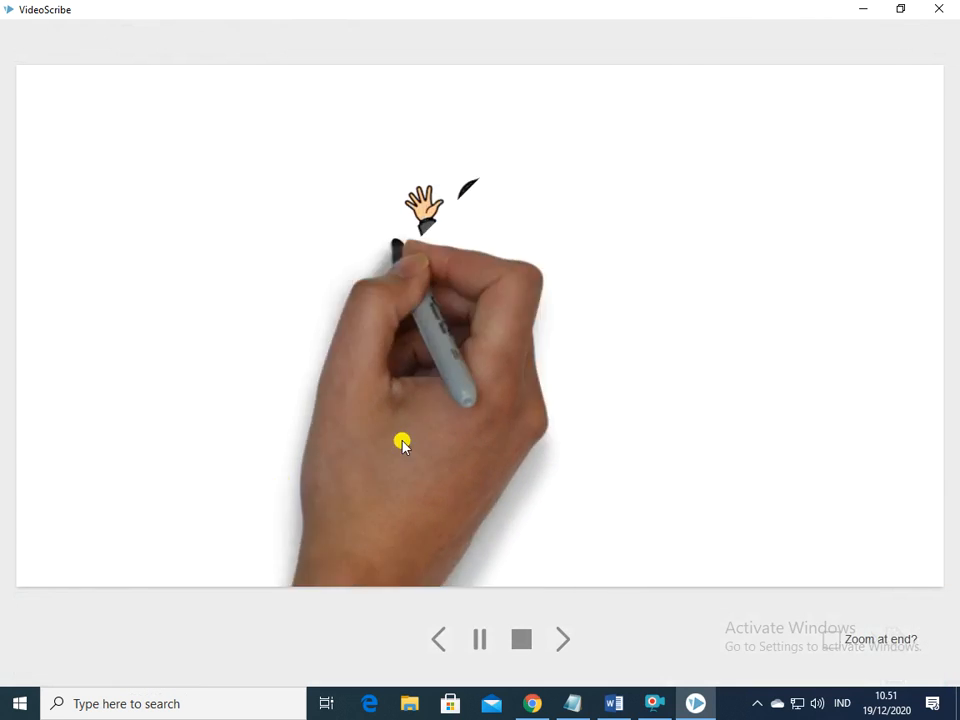
click(519, 640)
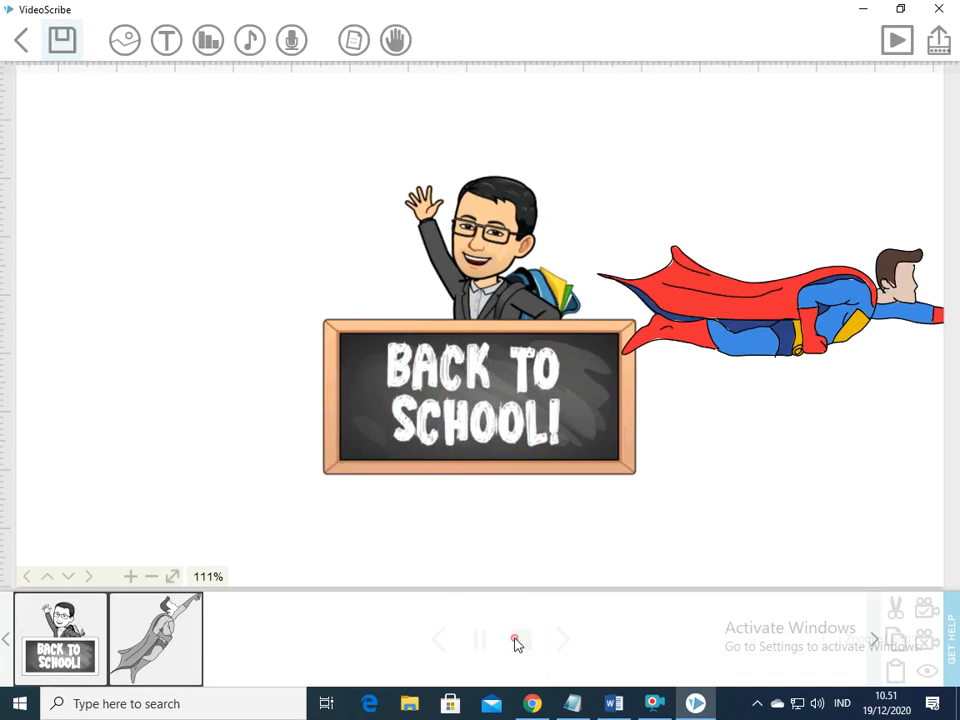
Set the superhero element's drawing time to 3 seconds and preview its animation
click(171, 627)
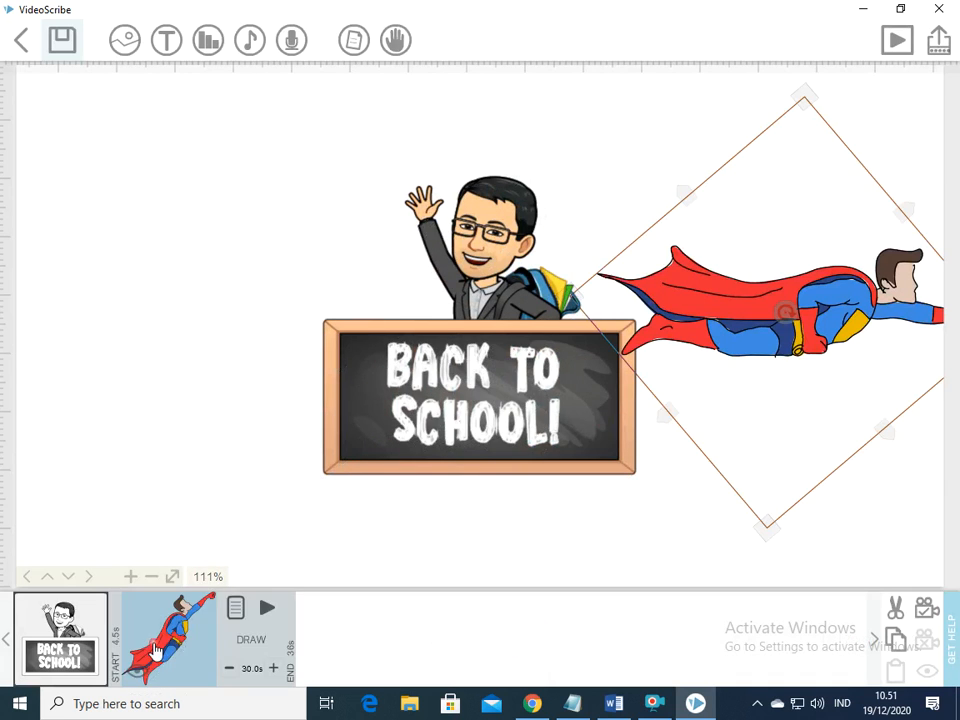
click(251, 668)
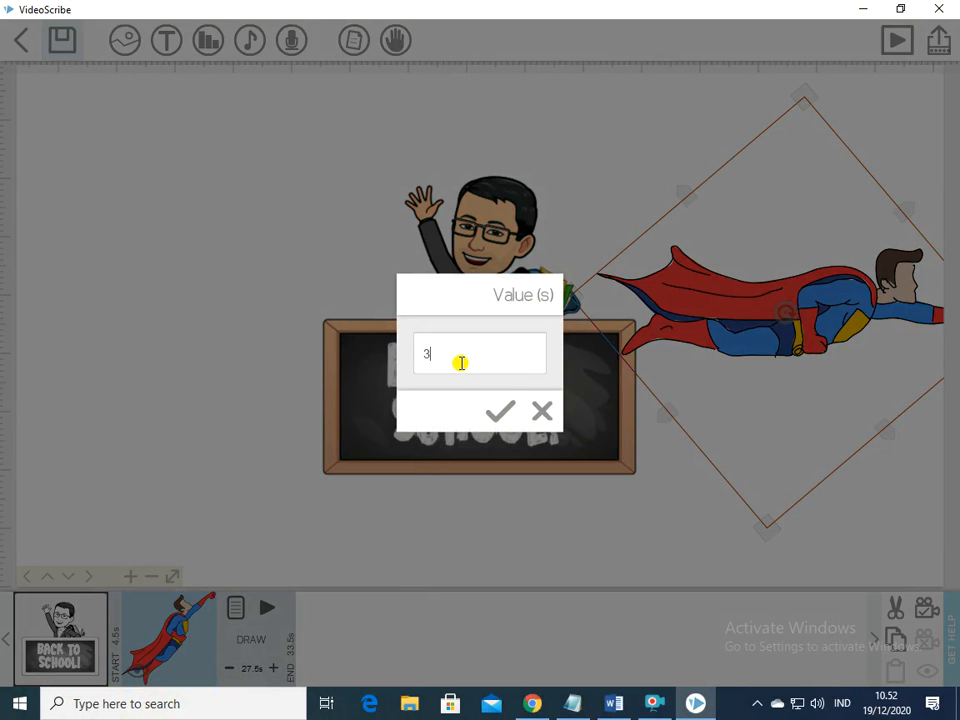
click(498, 410)
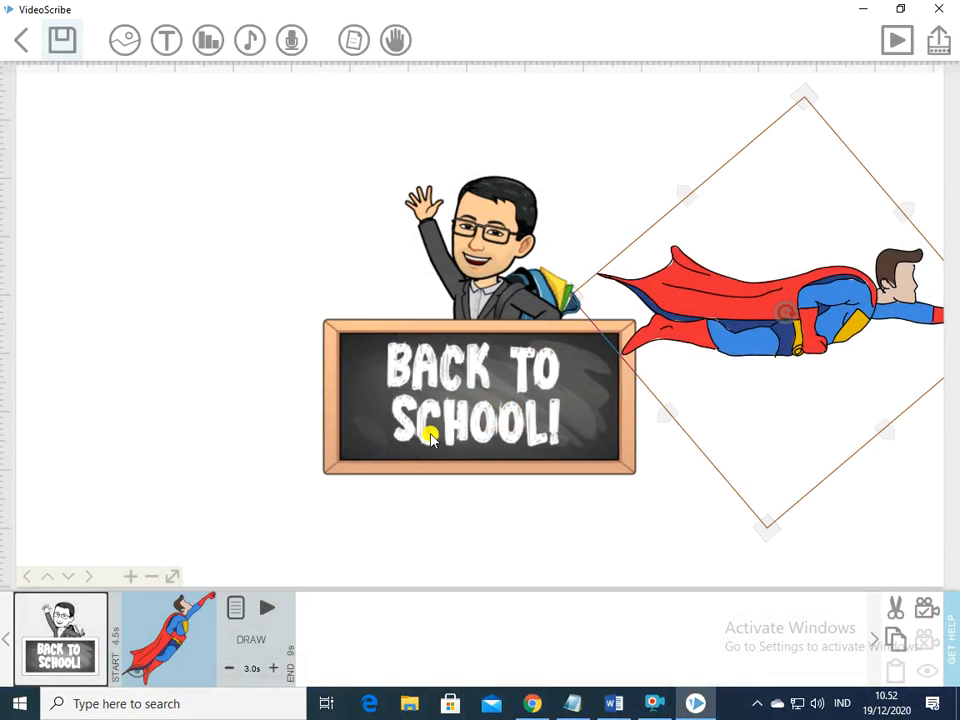
click(267, 608)
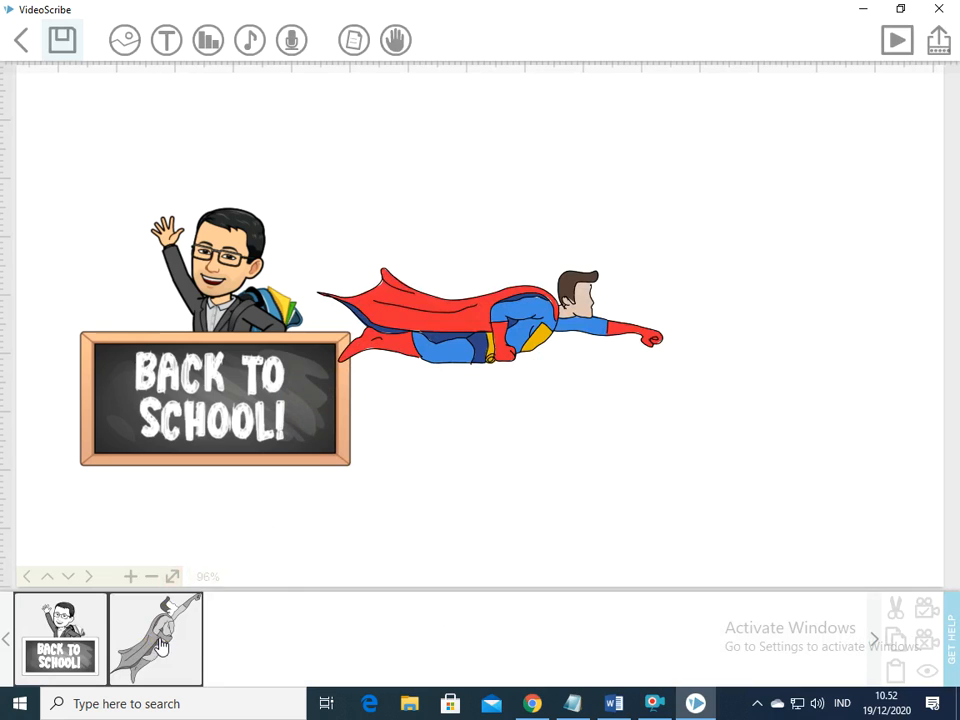
Preview the whole sequence from the "Back to School!" element through the superhero
click(160, 645)
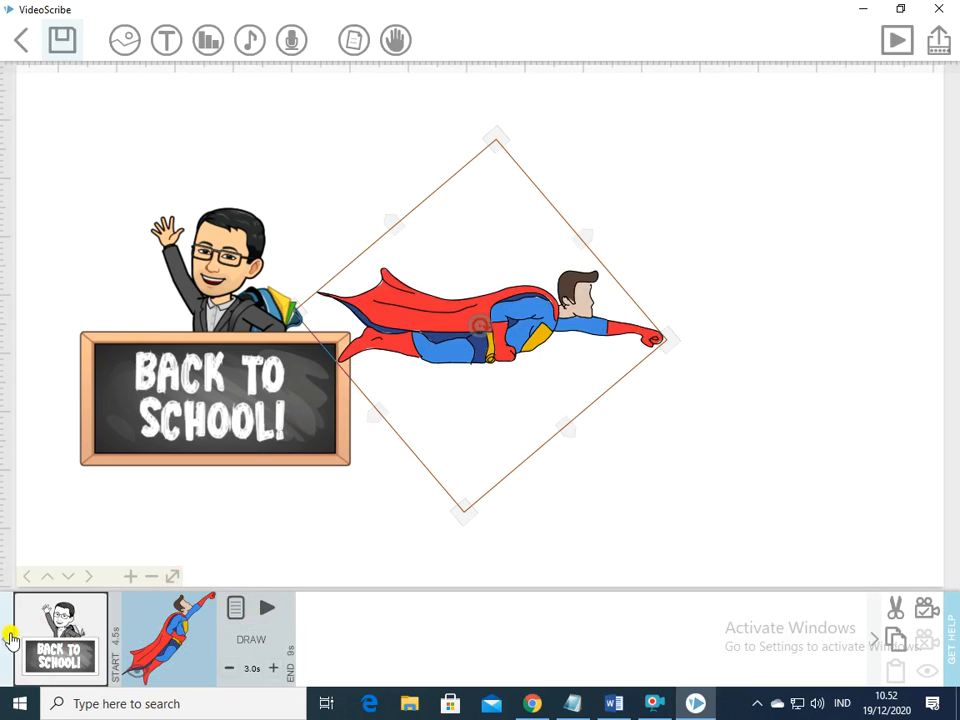
click(80, 640)
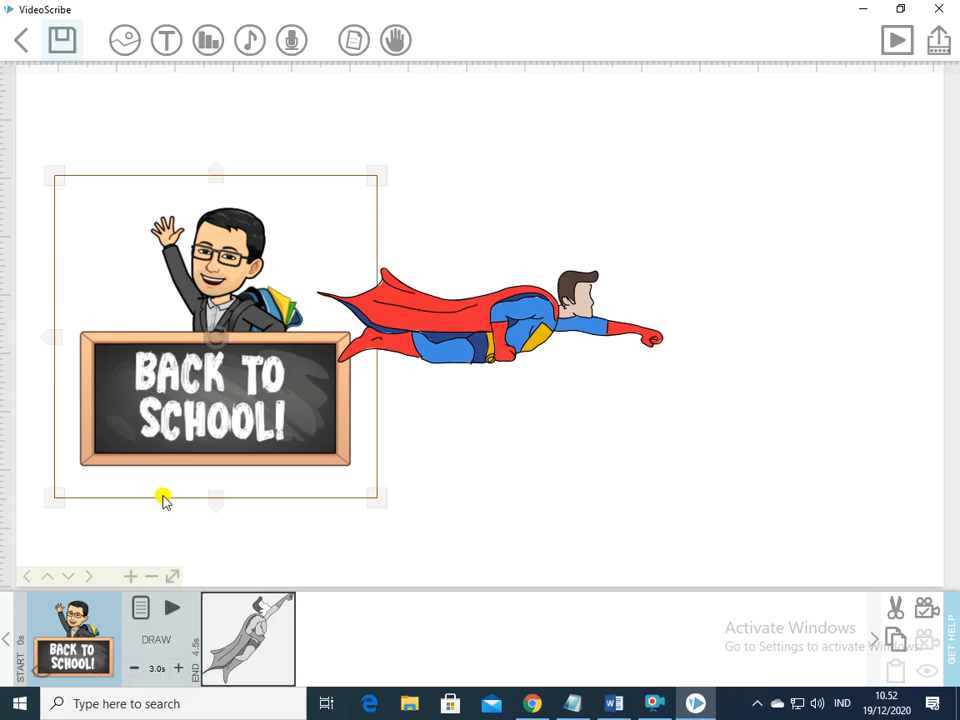
click(174, 608)
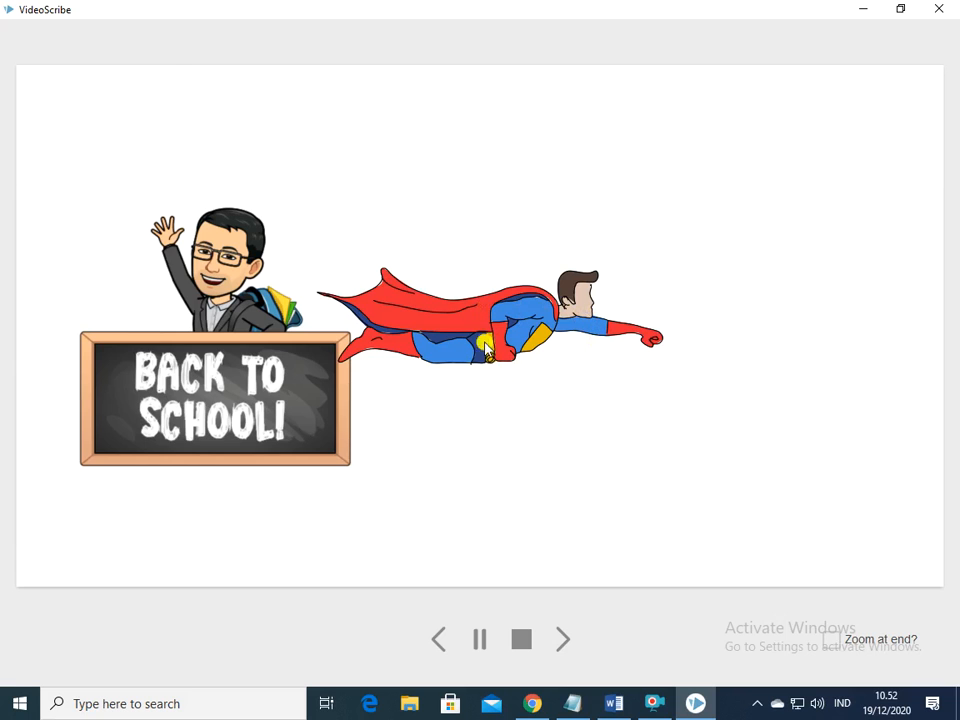
click(521, 639)
Move the superhero far to the upper right, away from the blackboard, and shift the "Back to School!" image slightly toward the canvas's upper left
click(96, 640)
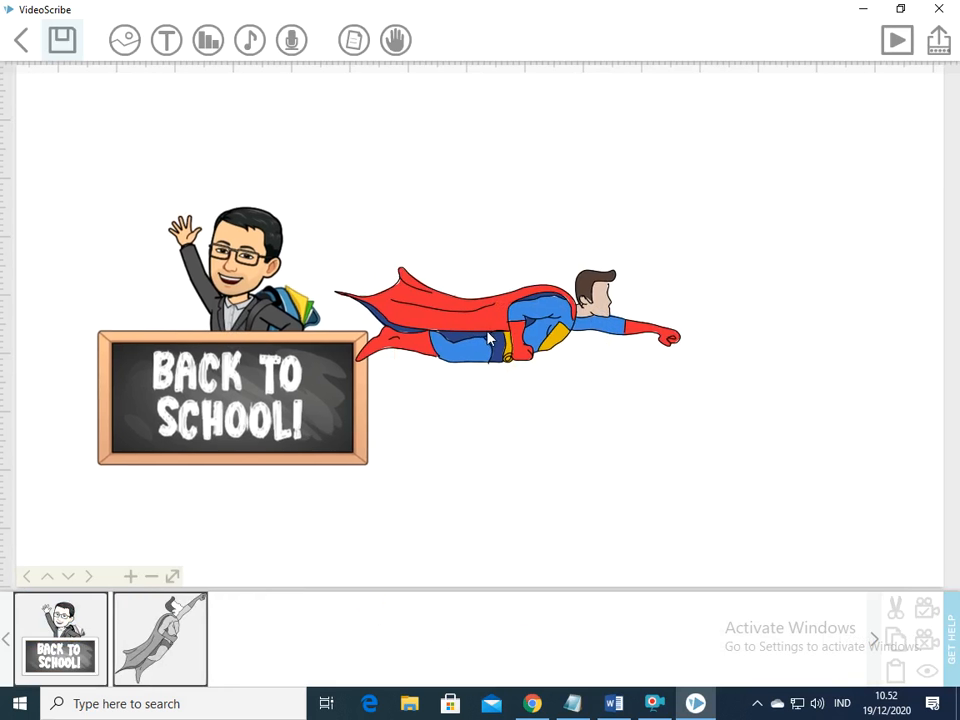
click(90, 618)
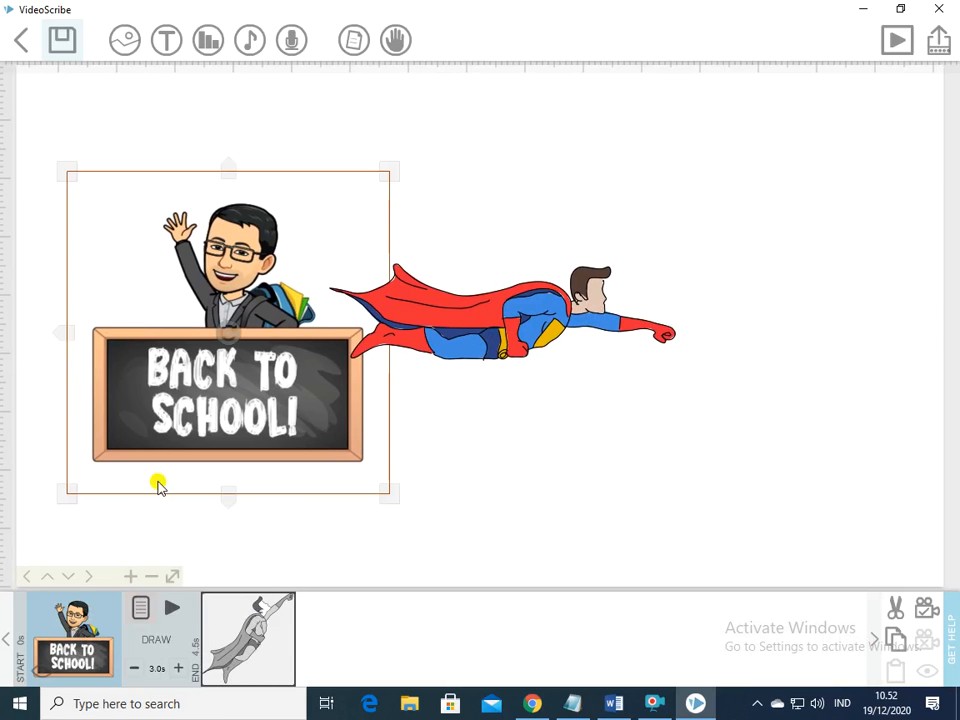
click(474, 318)
click(505, 325)
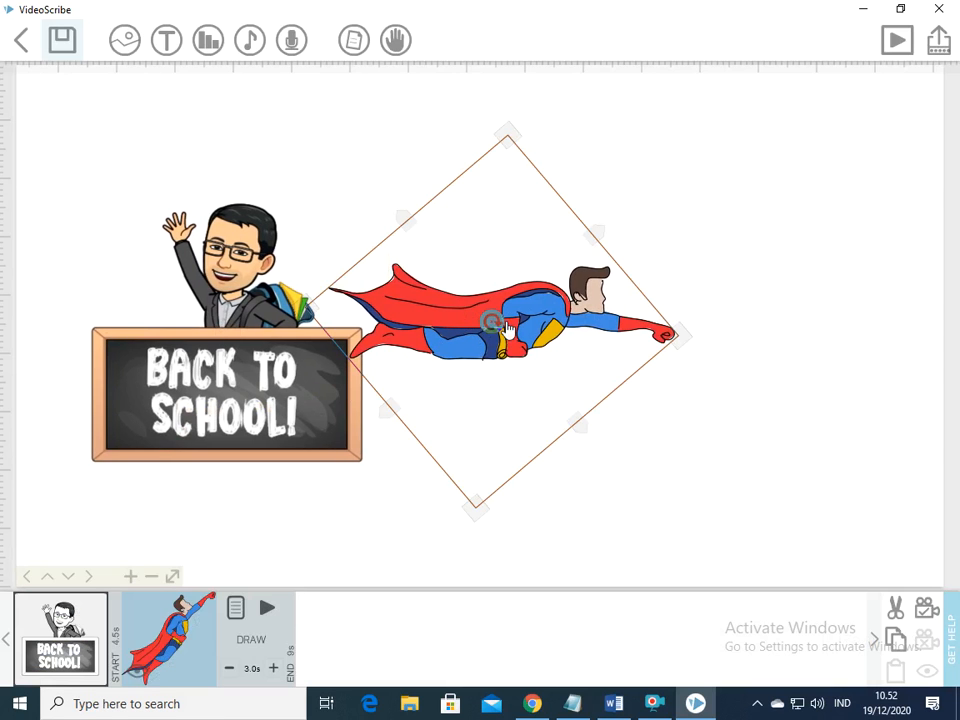
drag(535, 332, 843, 211)
click(200, 403)
drag(200, 403, 226, 366)
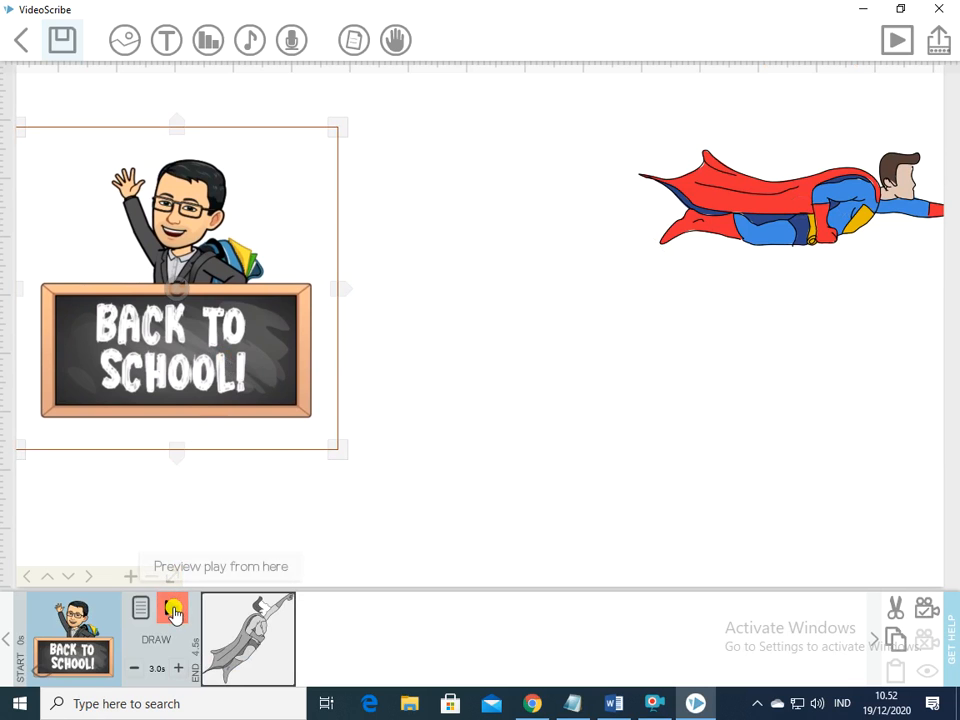
Preview the animation from the "Back to School!" element and nudge that image's position on the left part of the canvas
click(172, 607)
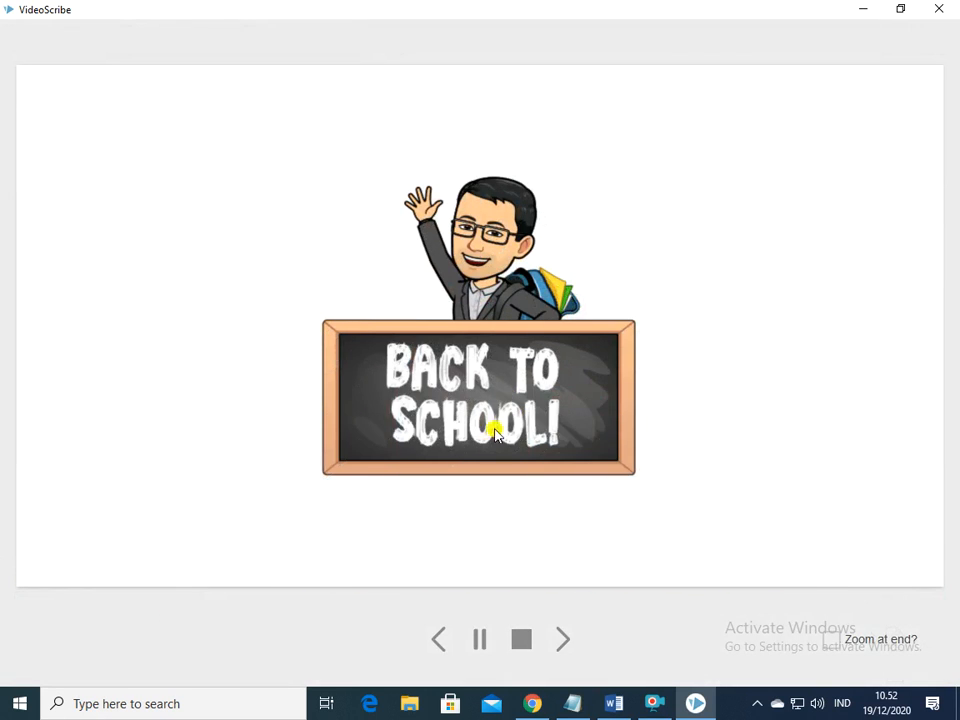
click(518, 640)
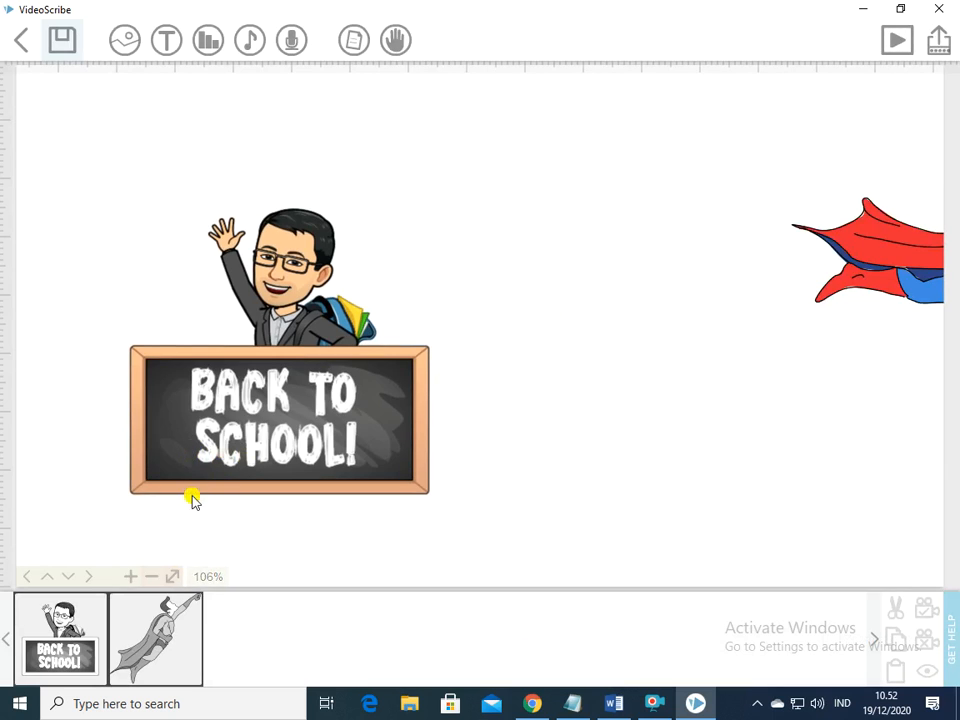
click(62, 633)
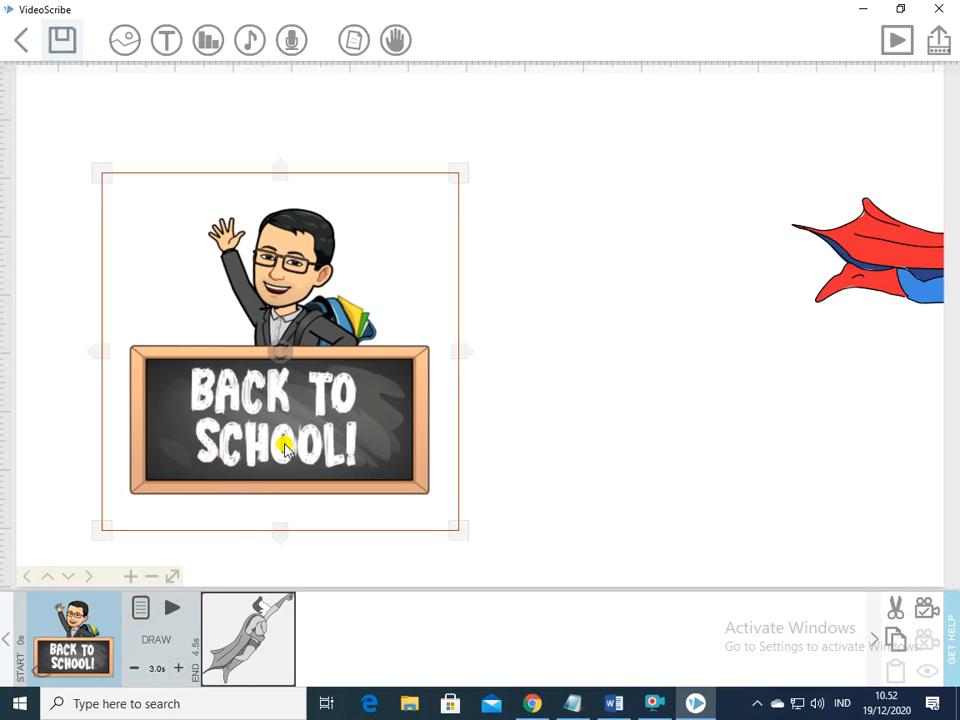
drag(285, 448, 252, 433)
drag(549, 466, 476, 425)
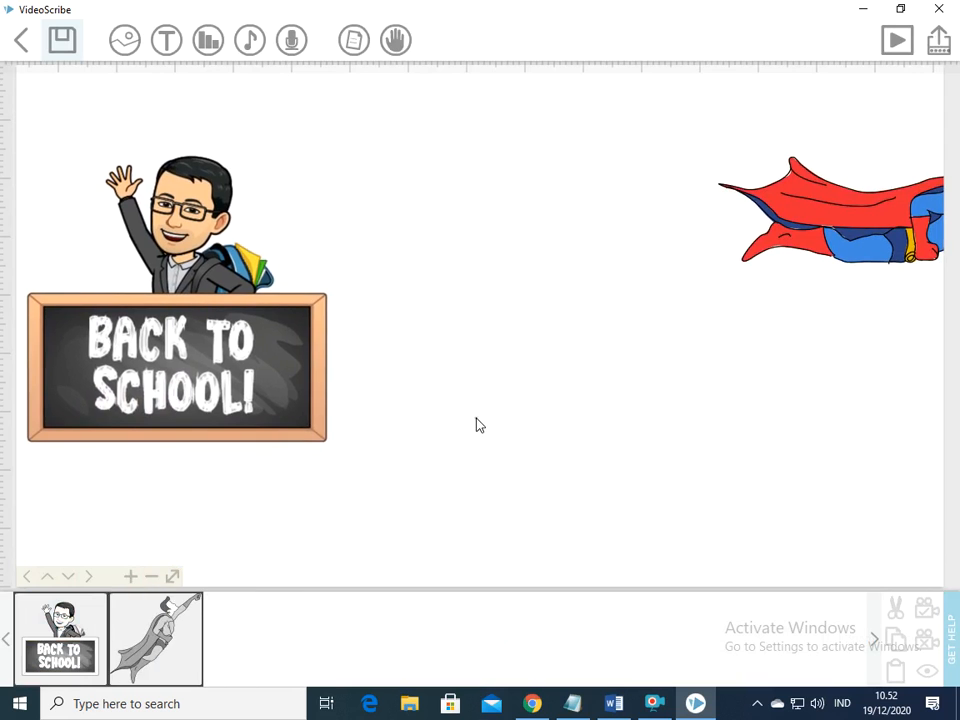
click(68, 638)
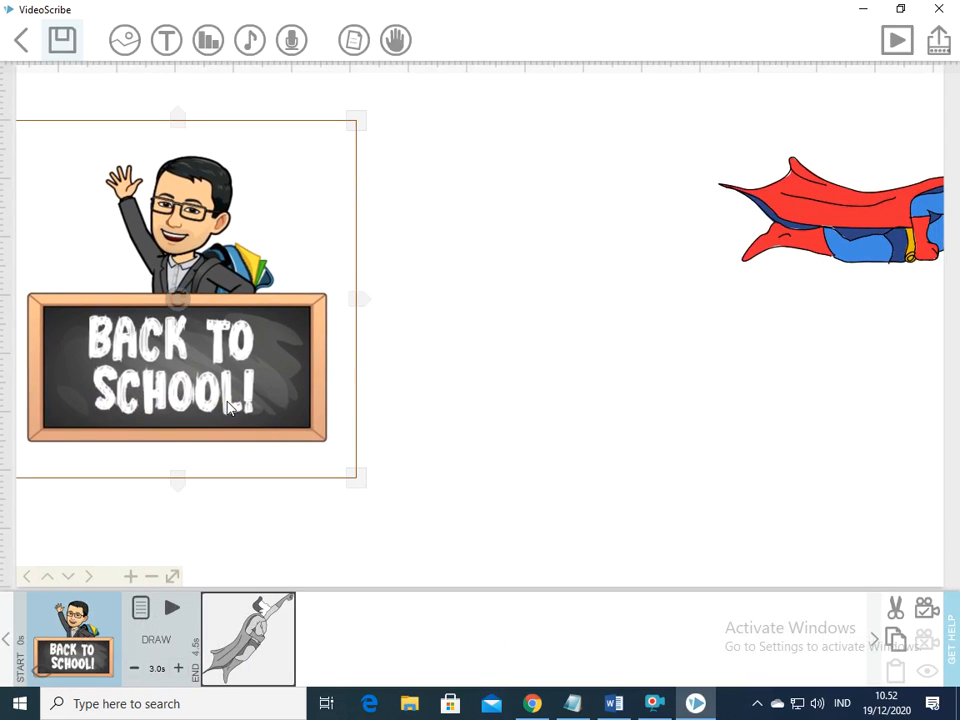
drag(228, 407, 256, 398)
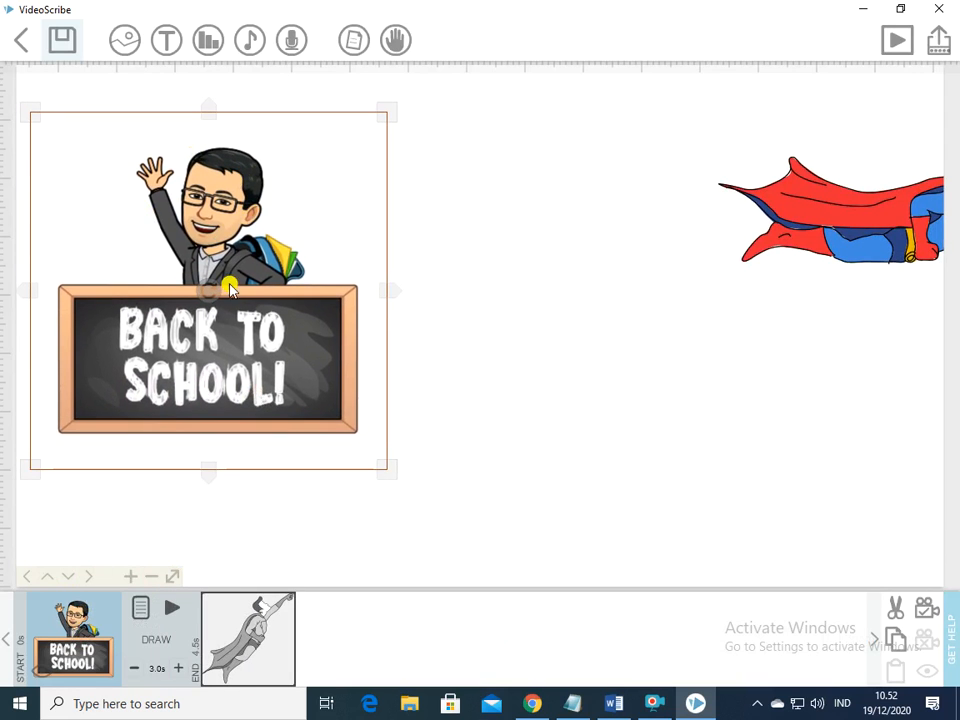
Centre the view on the "Back to School!" element, move the image to the upper left of the canvas and shrink it slightly
click(83, 645)
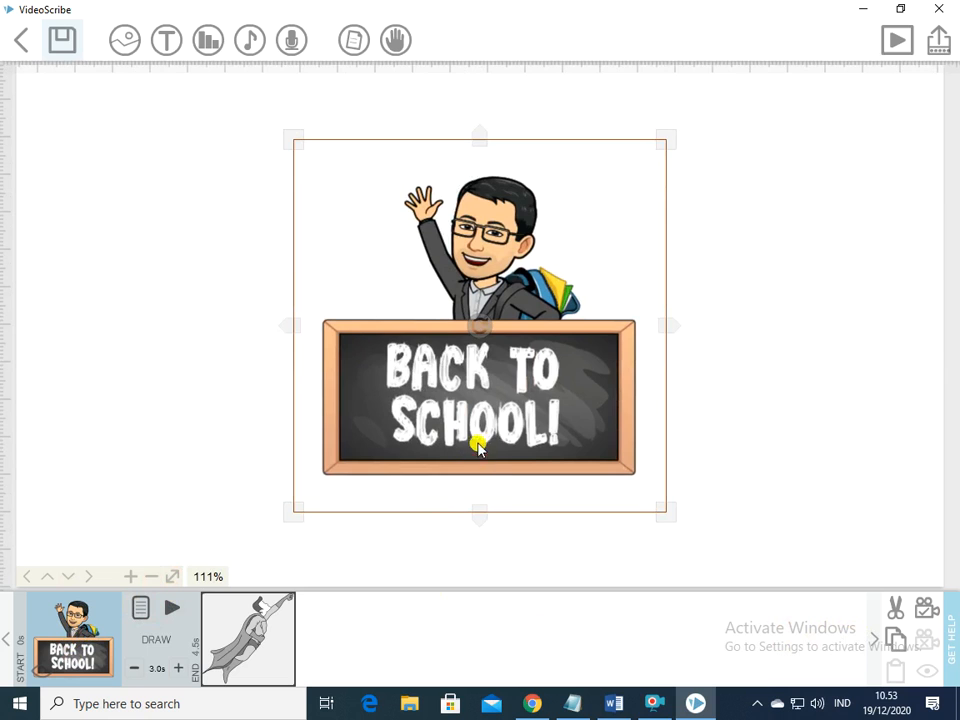
drag(577, 413, 330, 358)
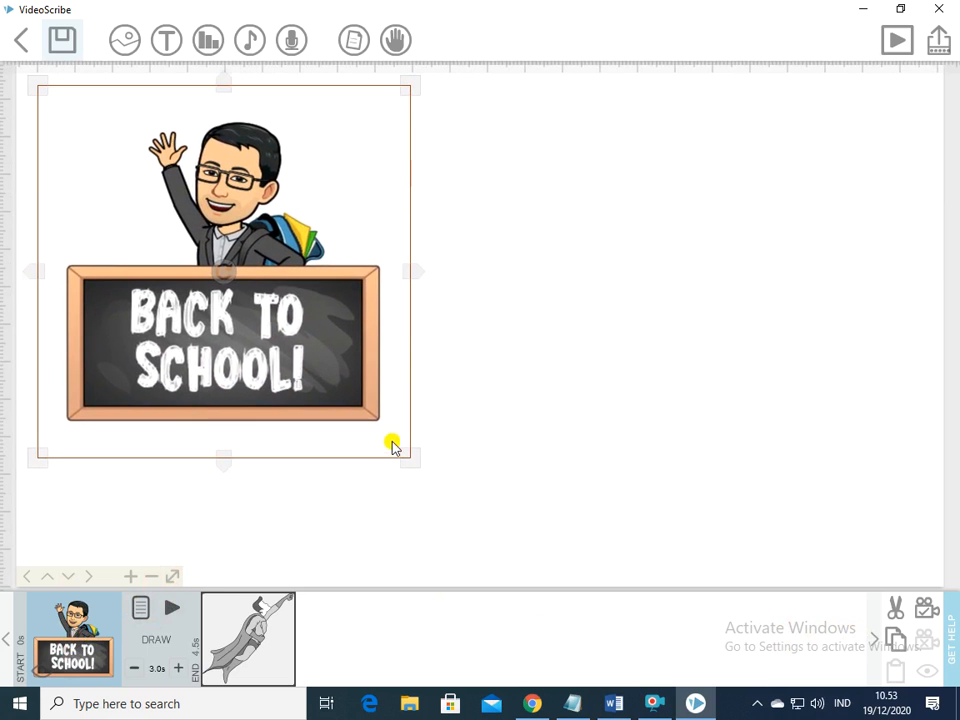
drag(409, 456, 368, 425)
drag(317, 362, 306, 371)
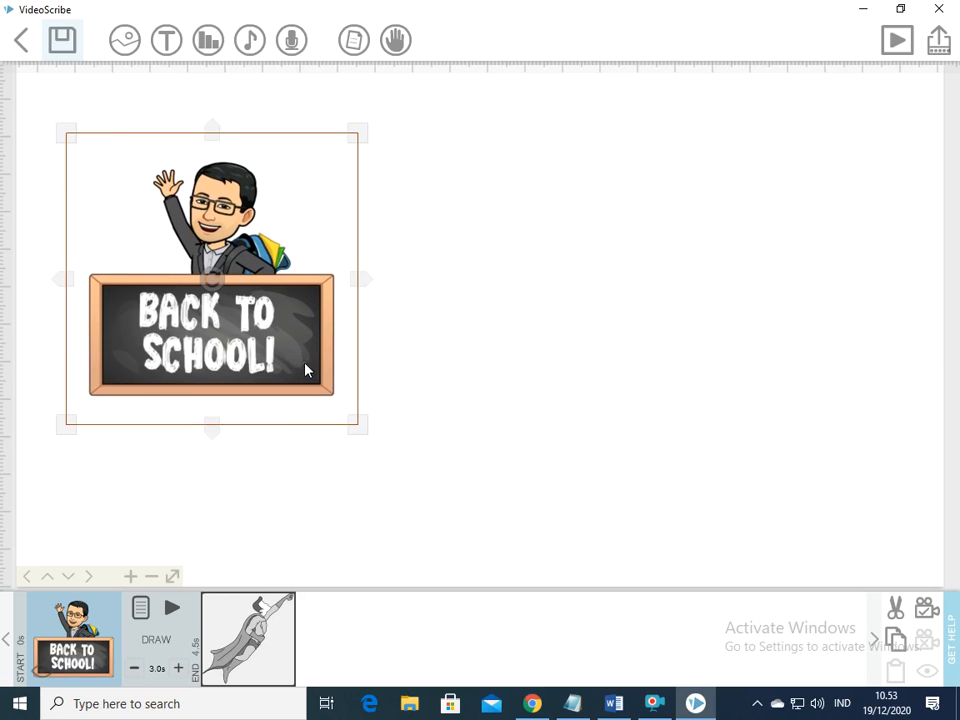
Set the camera for the "Back to School!" element to the current canvas view and preview its animation
click(925, 608)
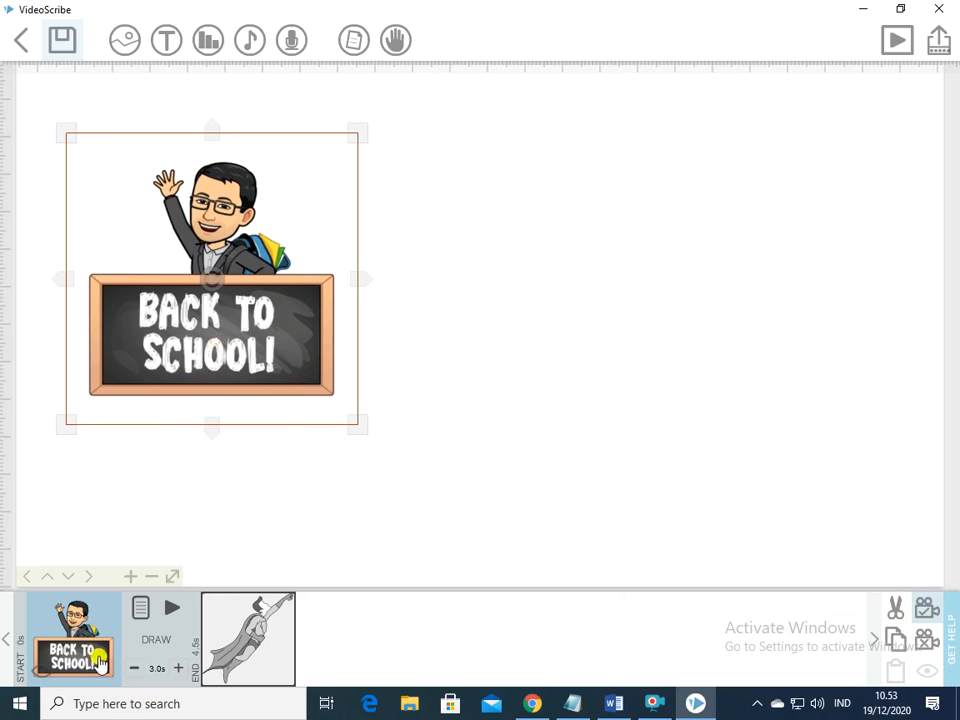
click(171, 607)
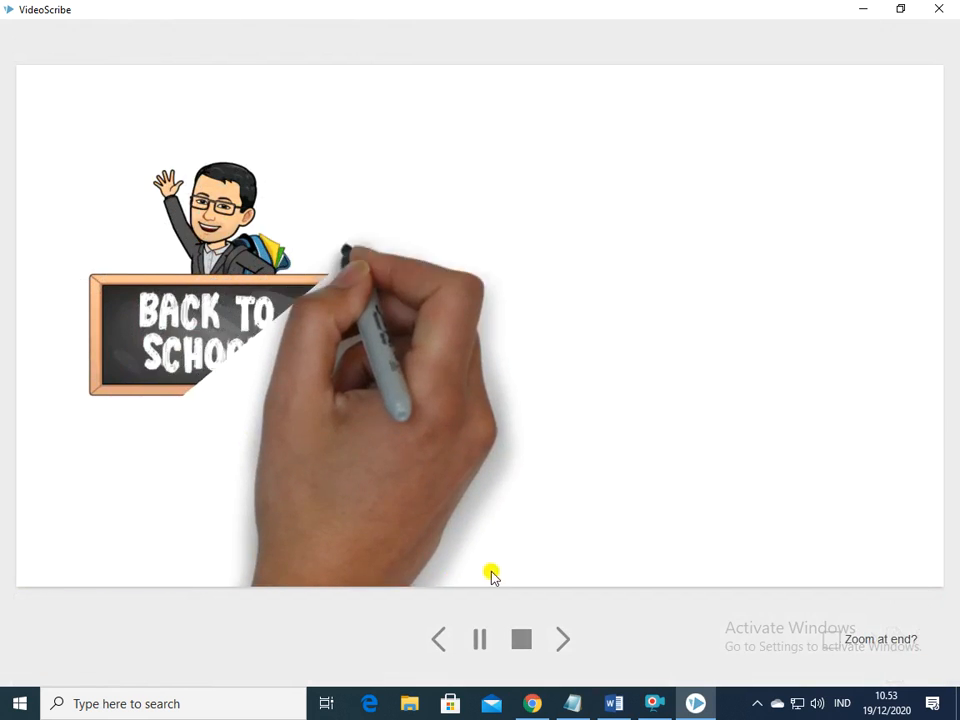
click(522, 640)
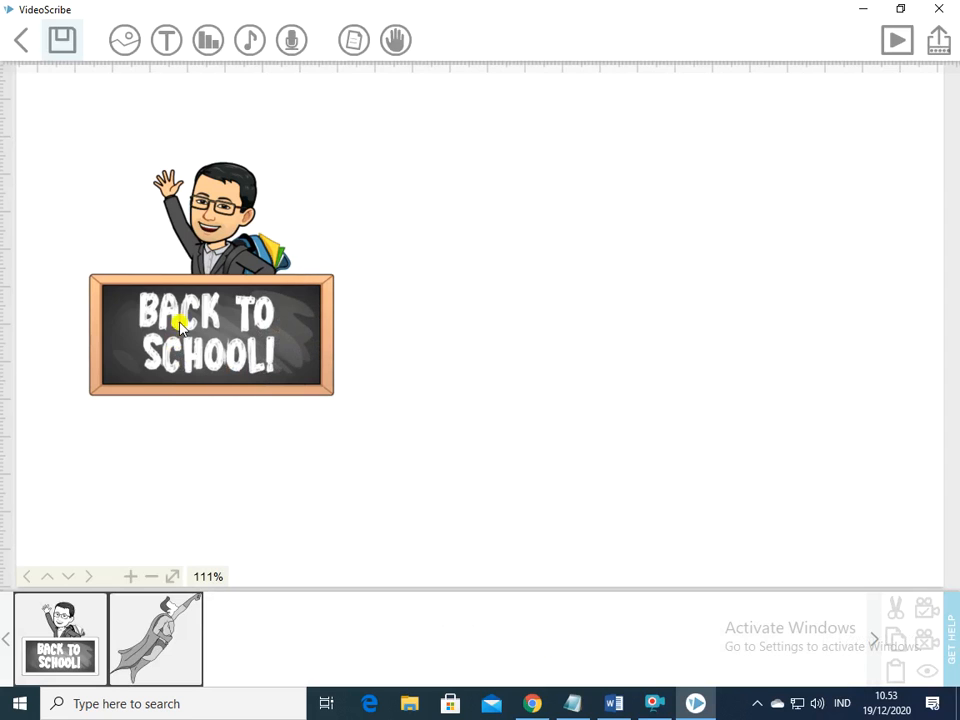
Move the superhero to the left half of its canvas view without changing its image properties, and preview its animation
click(205, 318)
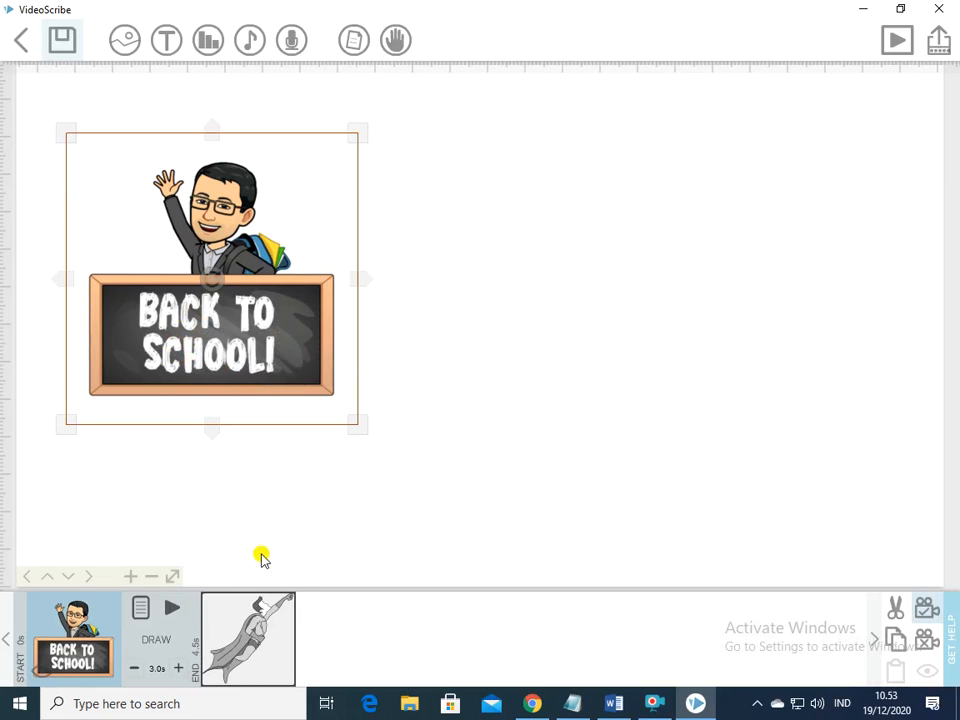
click(257, 640)
click(180, 640)
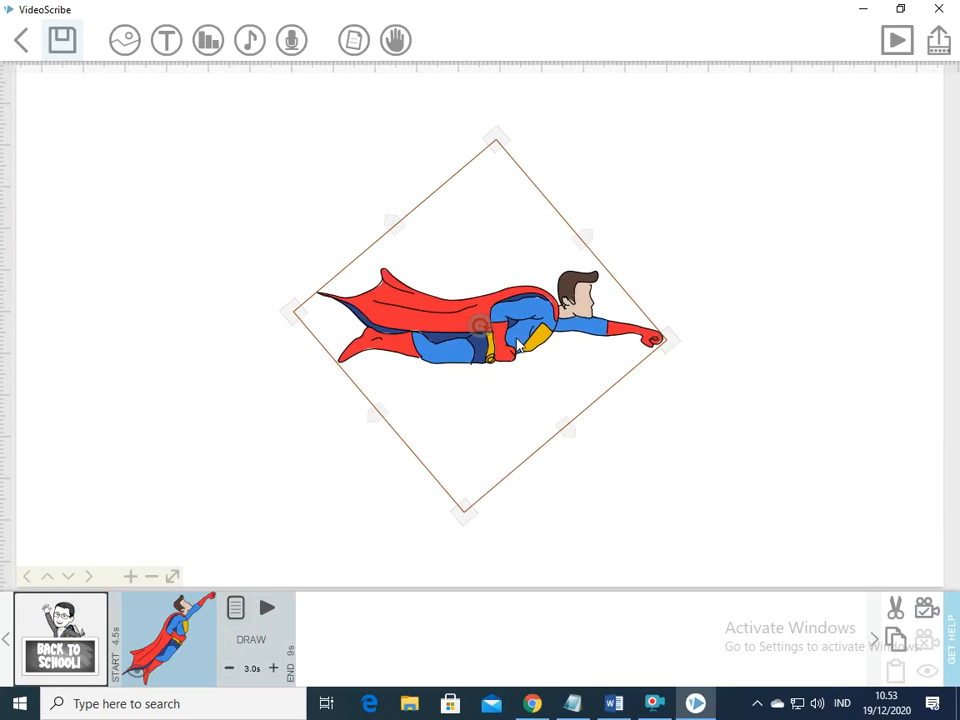
double_click(518, 343)
click(692, 527)
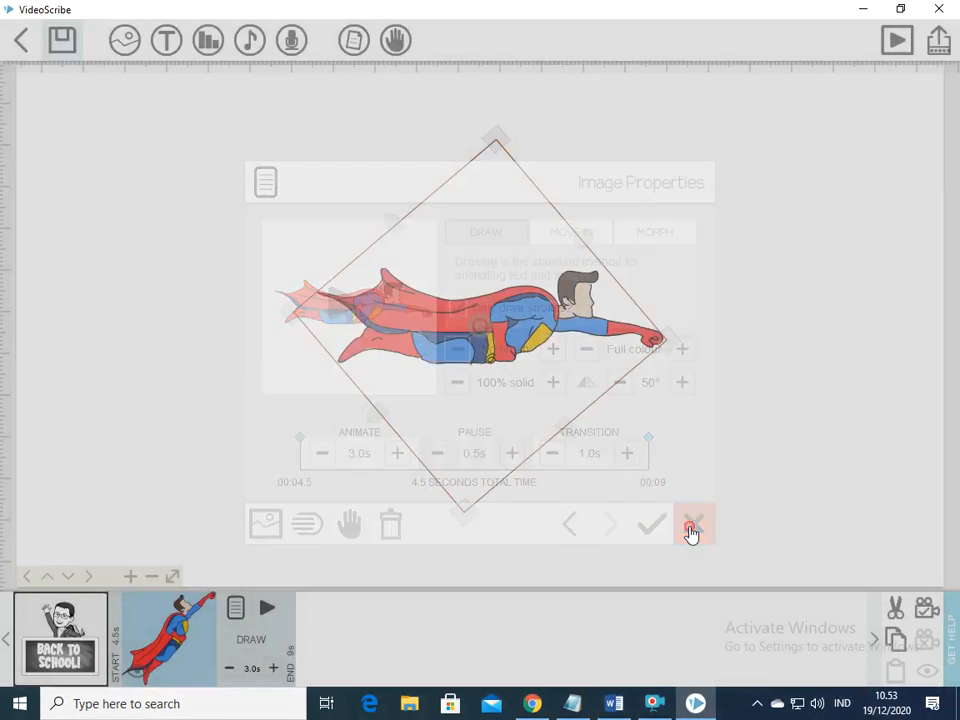
drag(531, 349, 293, 318)
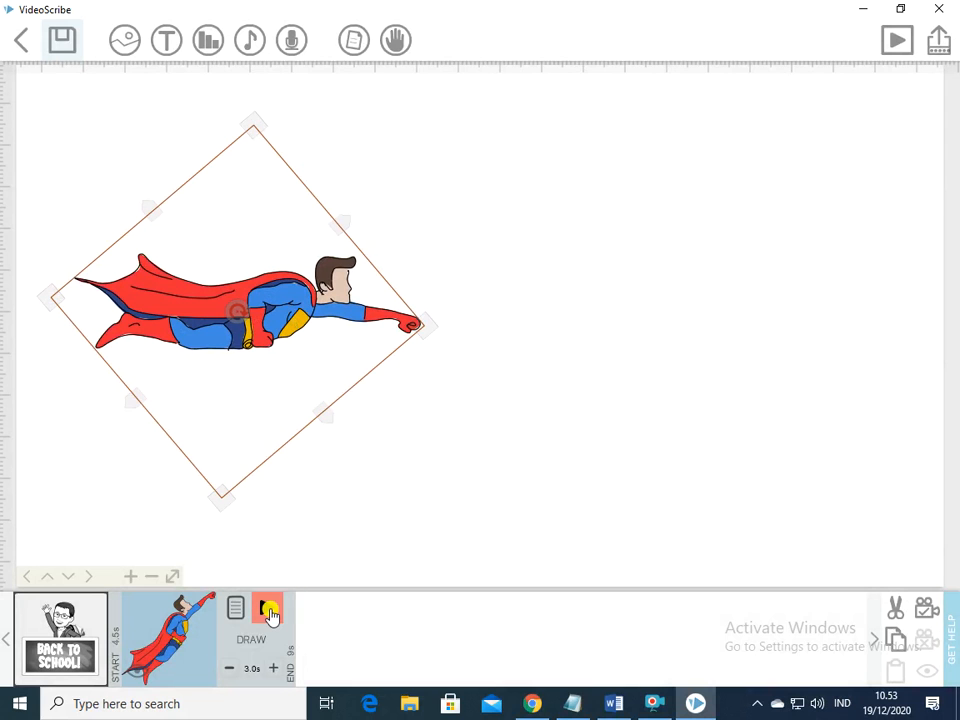
click(268, 610)
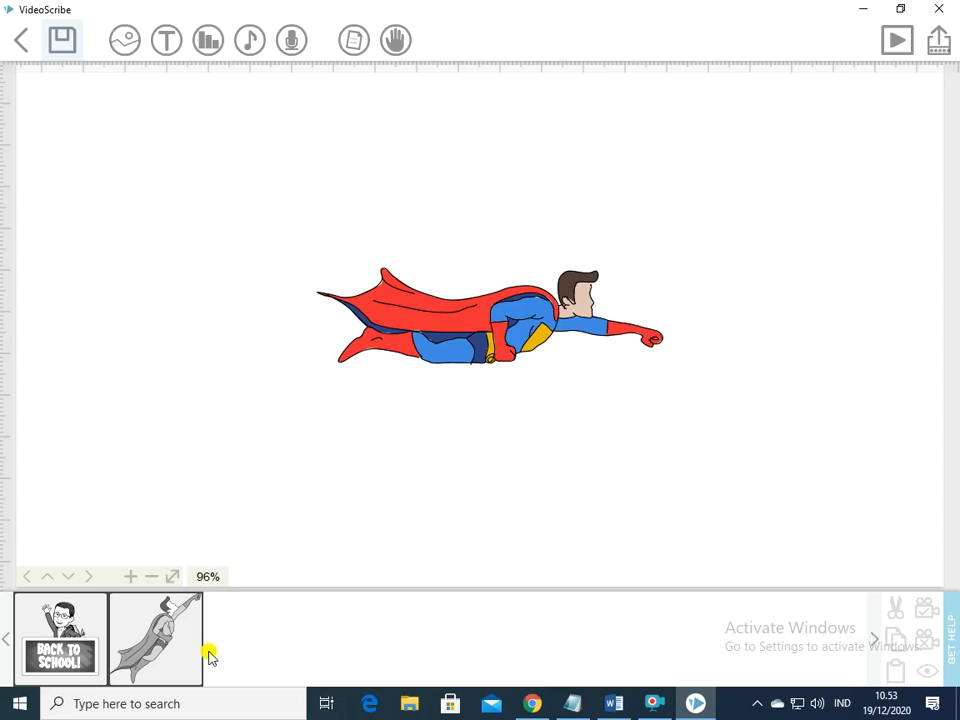
Move the superhero to the upper left of the canvas and set its camera to the current canvas scale and position
click(161, 662)
drag(476, 358, 247, 322)
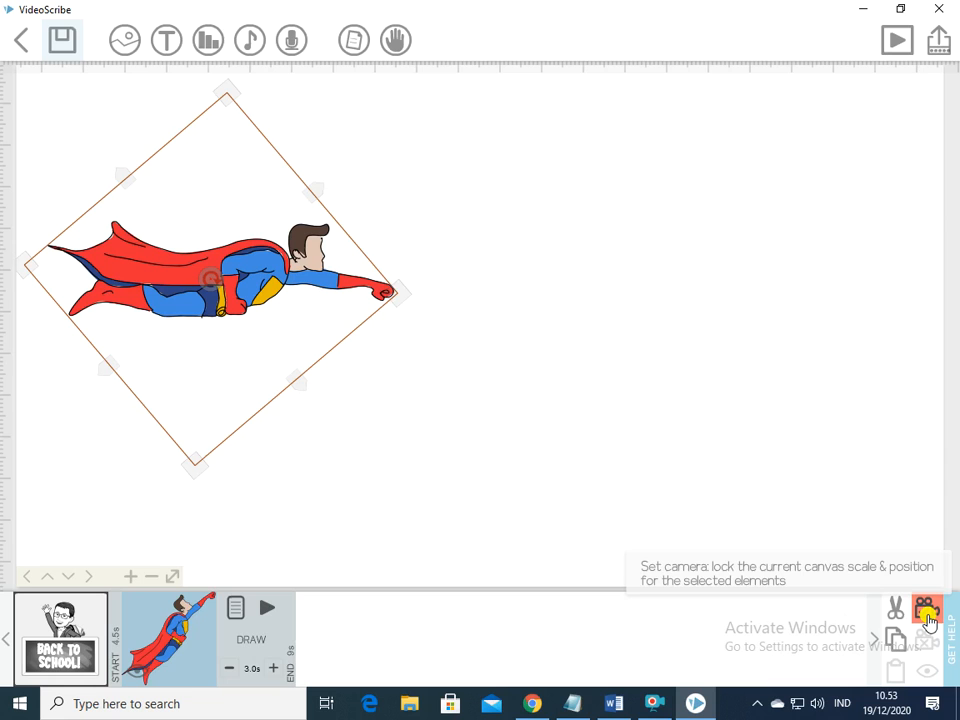
click(927, 612)
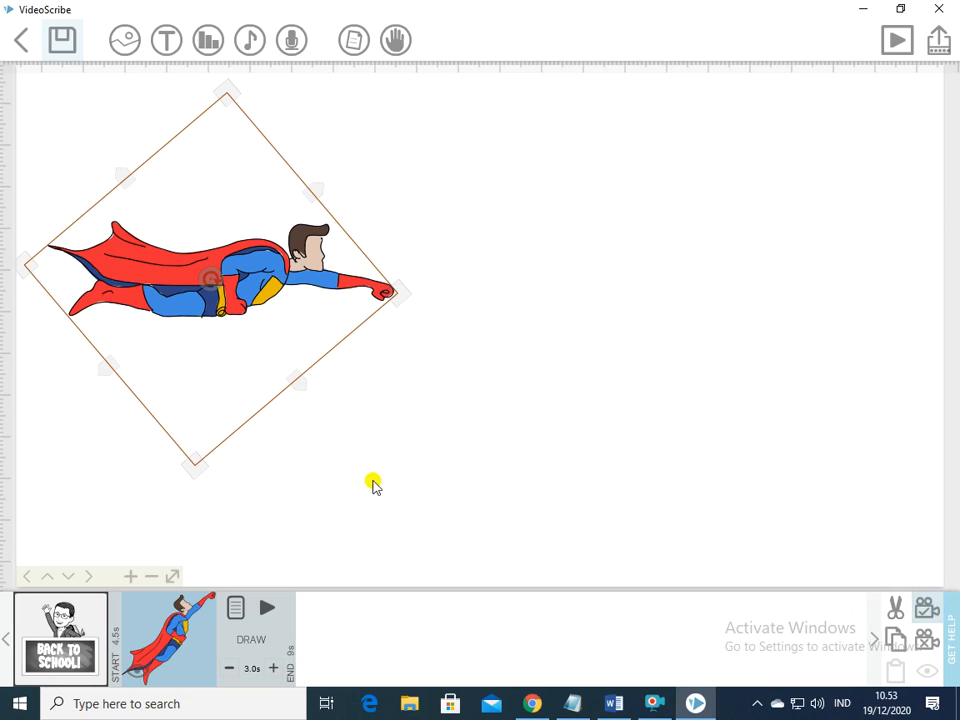
Preview the superhero's animation and select the superhero image on the canvas again
click(266, 607)
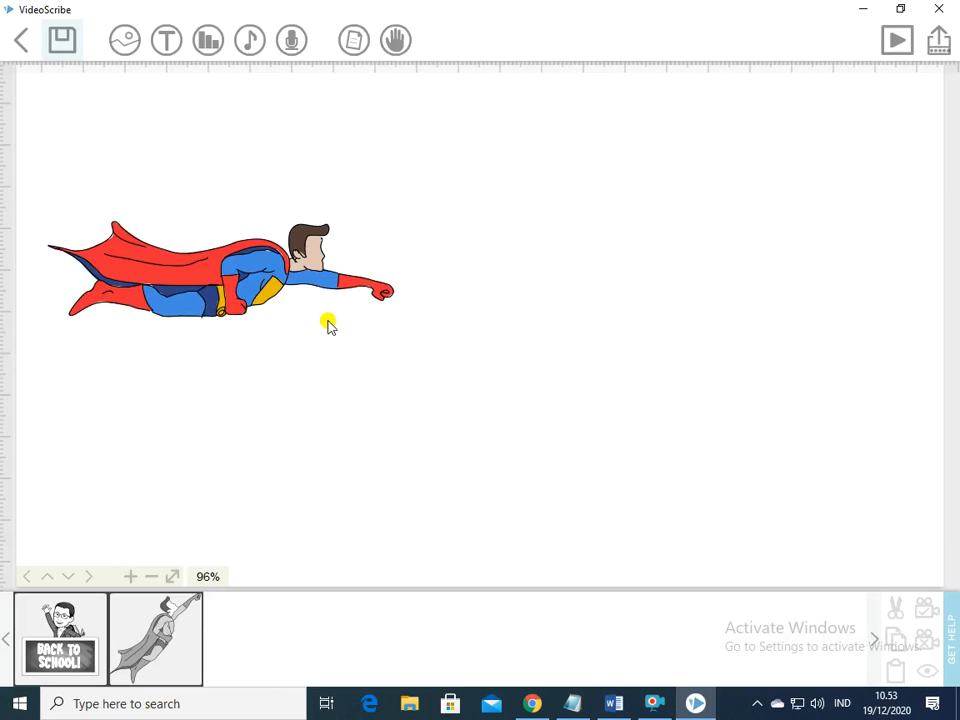
click(166, 217)
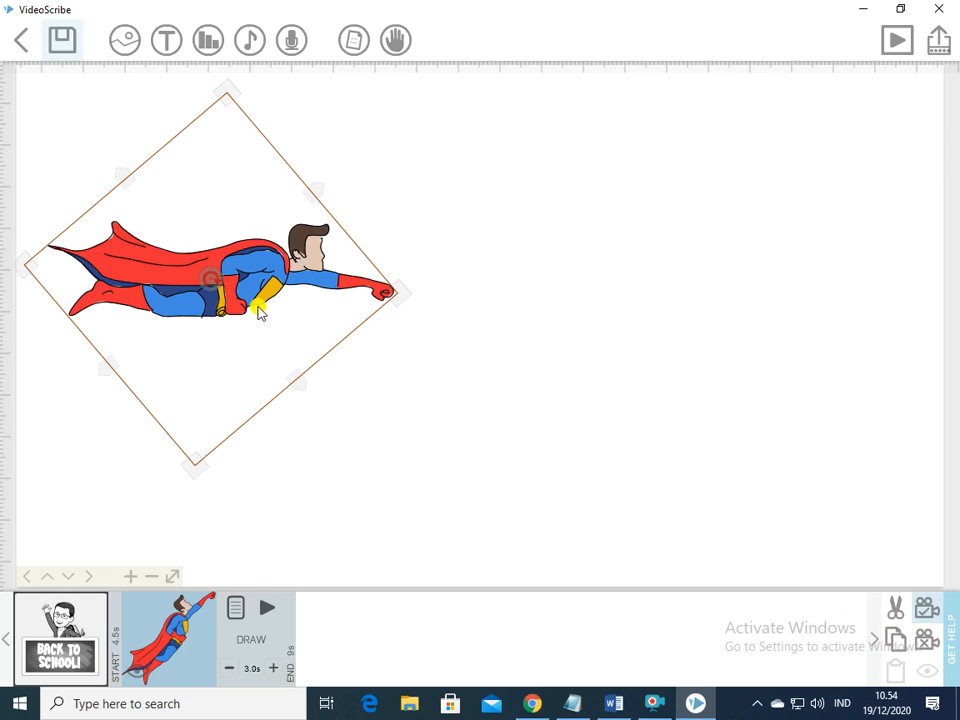
Shift the canvas view sideways until the whole "Back to School!" image and the superhero both fit in it
click(90, 577)
click(91, 580)
click(91, 580)
click(91, 580)
click(91, 580)
click(91, 580)
click(91, 580)
click(91, 580)
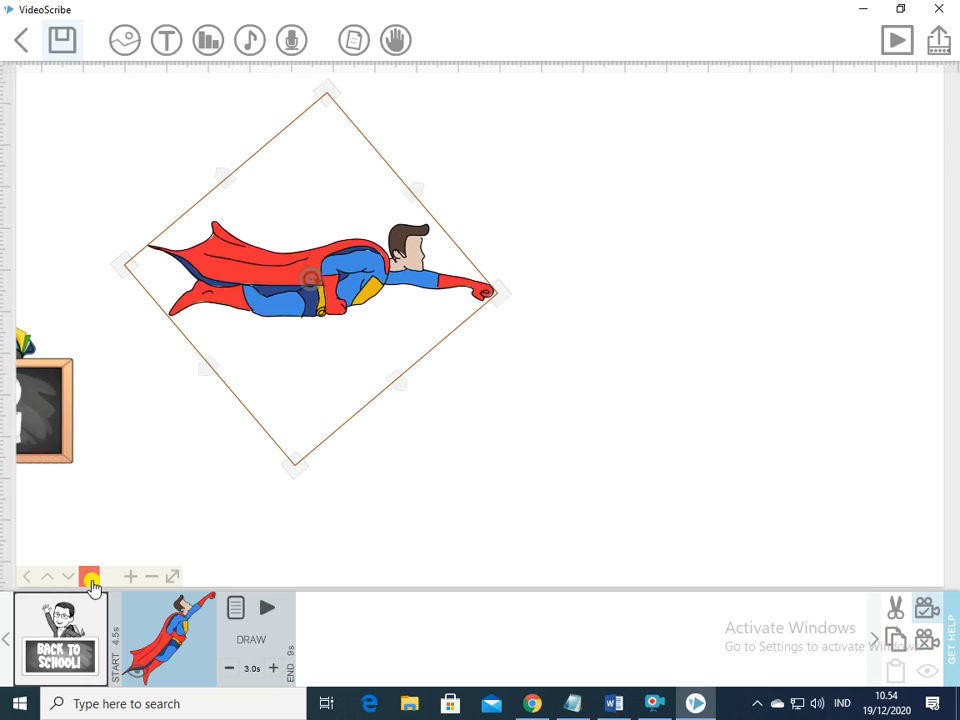
click(91, 580)
click(91, 580)
click(91, 580)
click(91, 580)
click(91, 580)
click(91, 580)
click(91, 580)
click(91, 580)
click(91, 580)
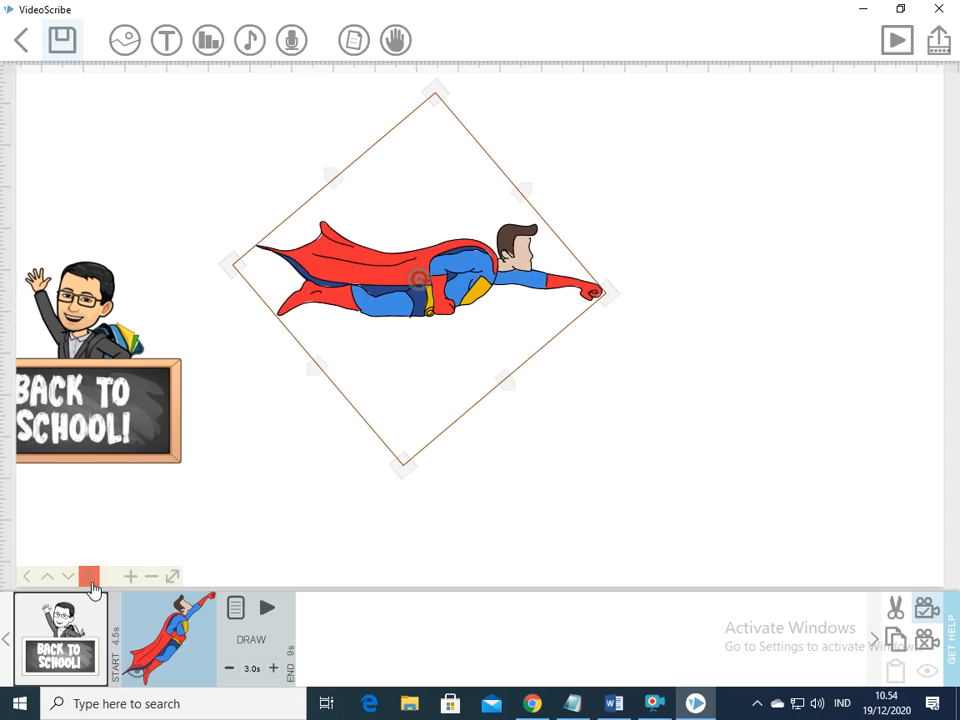
click(91, 580)
click(91, 580)
click(91, 580)
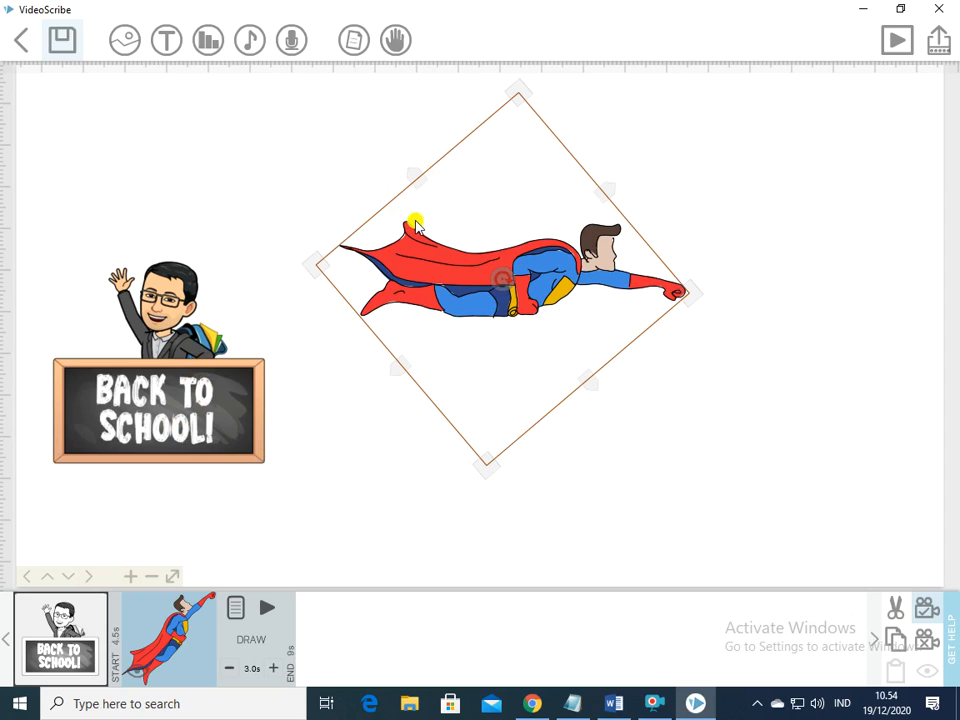
Add the text "Selamat pagi" to the scribe in the Segoe UI Black font
click(166, 48)
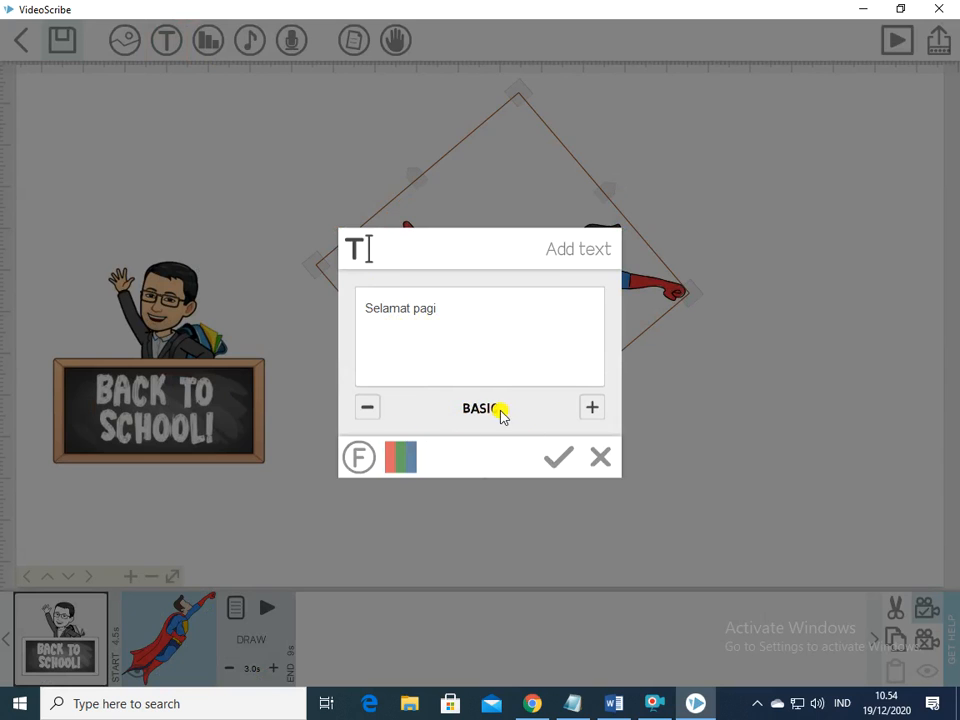
click(593, 410)
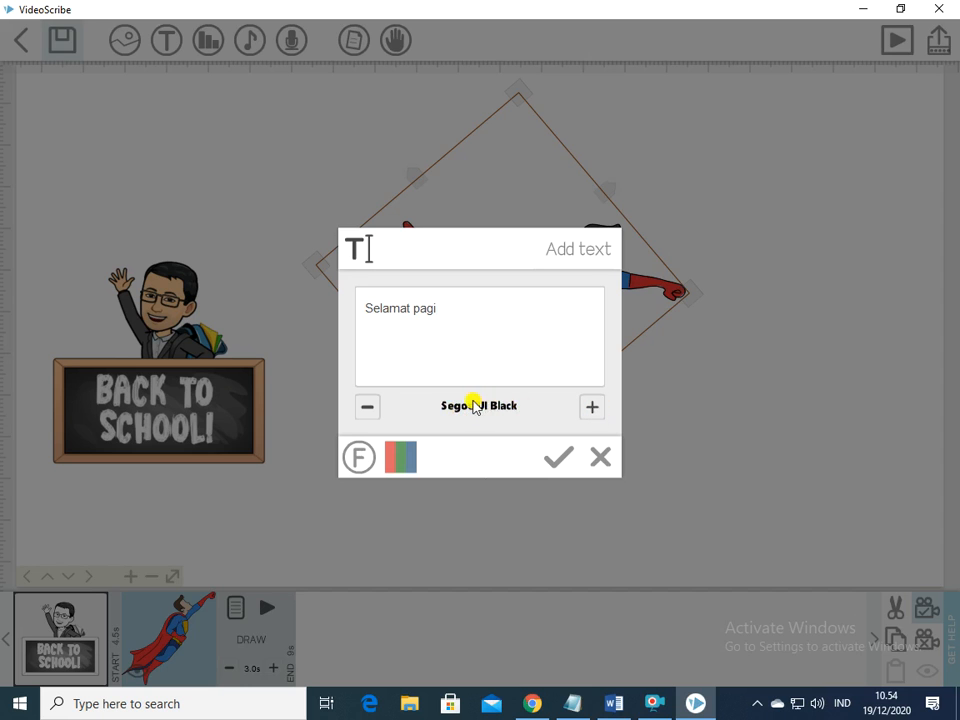
click(360, 458)
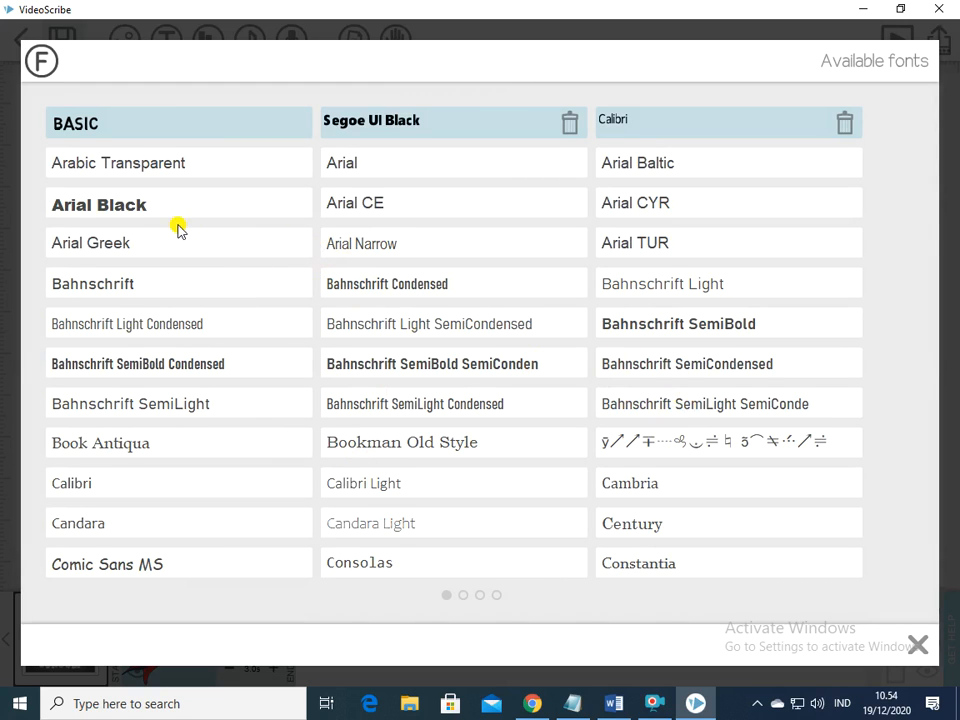
click(917, 644)
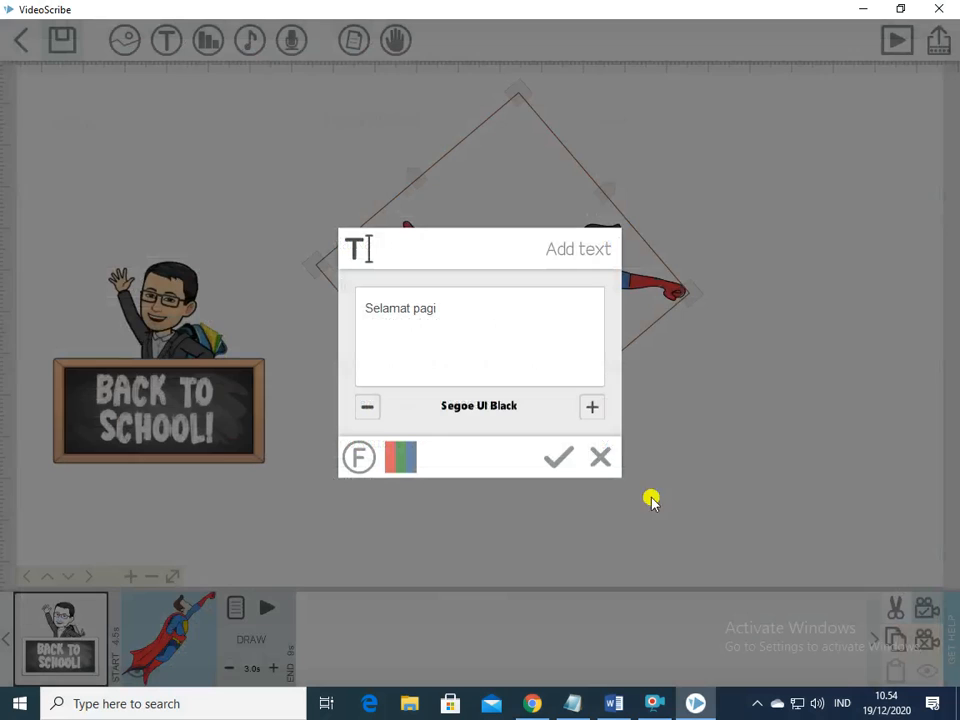
click(558, 457)
Place the "Selamat pagi" text above and beyond the superhero's fist and set its camera to the current canvas view
drag(546, 337, 551, 372)
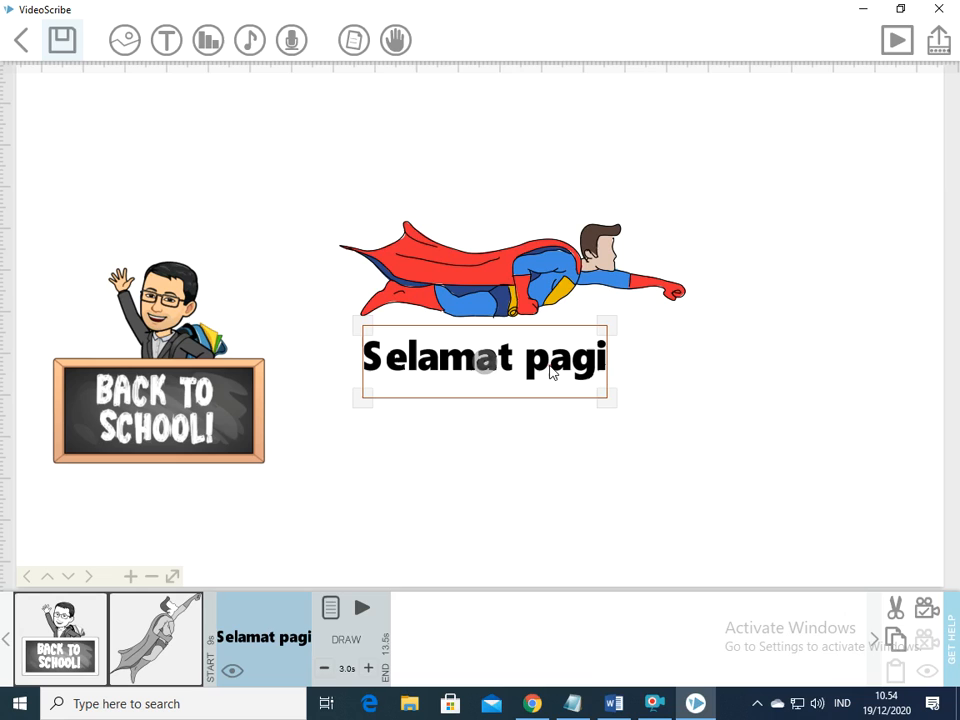
drag(558, 370, 880, 205)
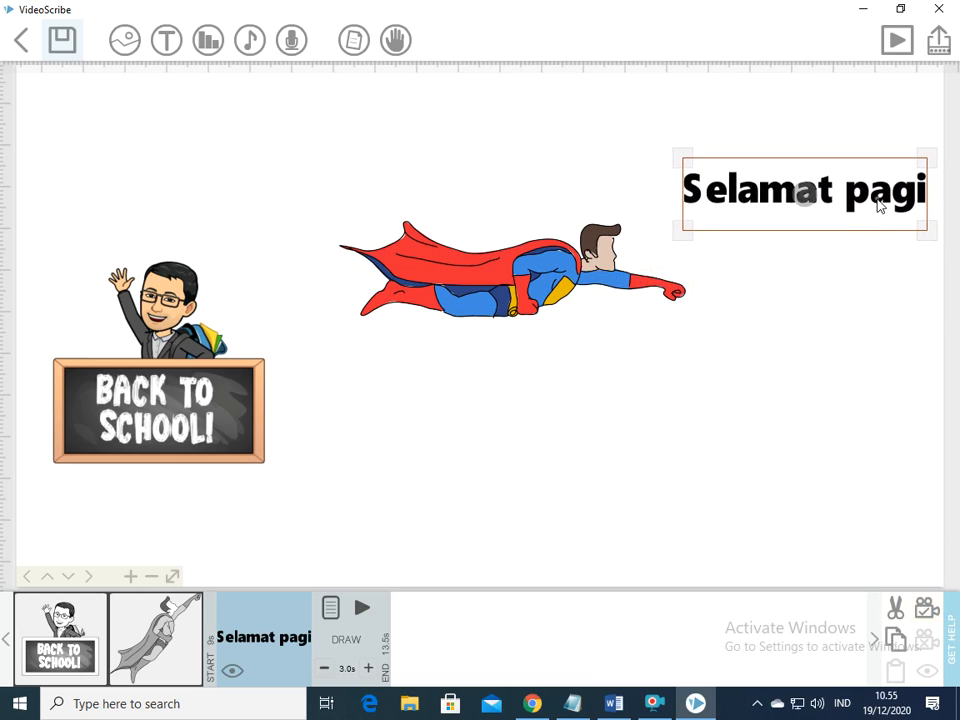
click(928, 611)
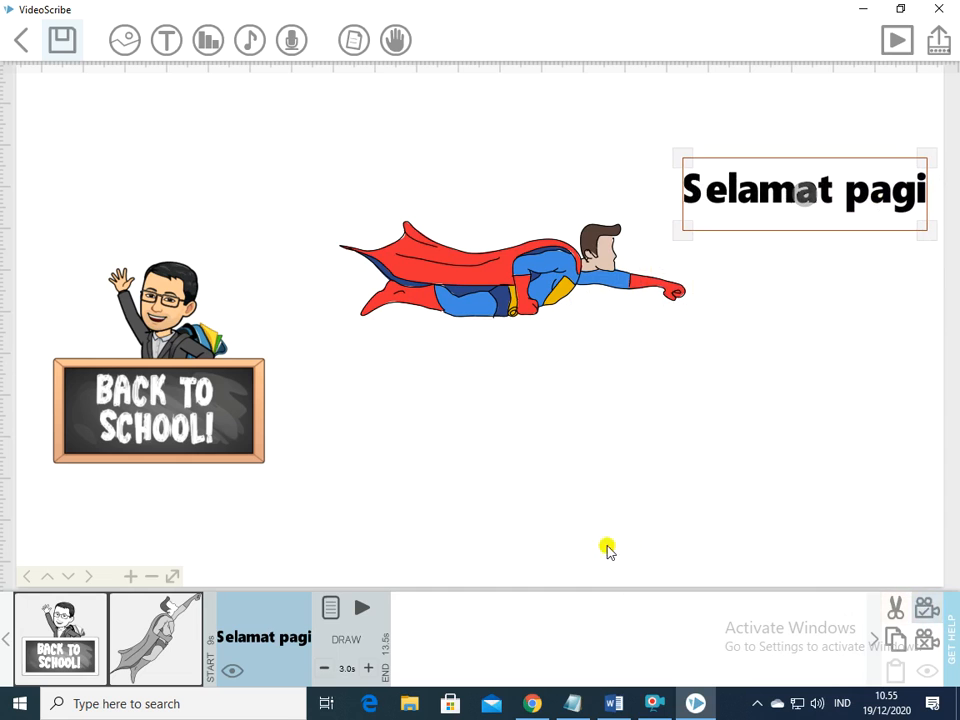
Preview the text's animation and play the whole scribe from the "Back to School!" element
click(378, 610)
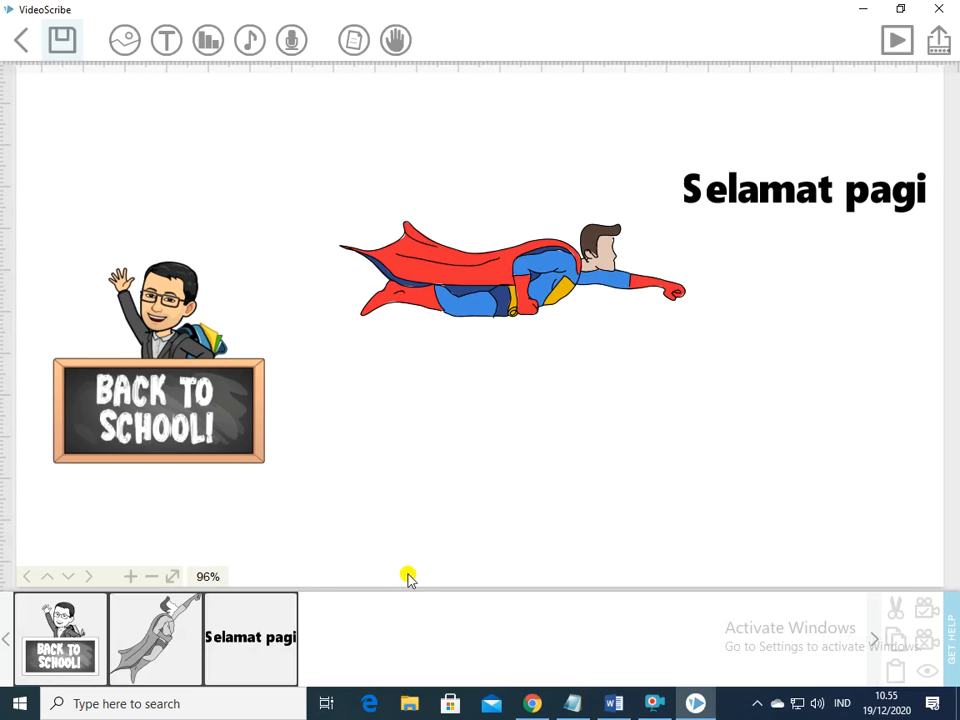
click(70, 640)
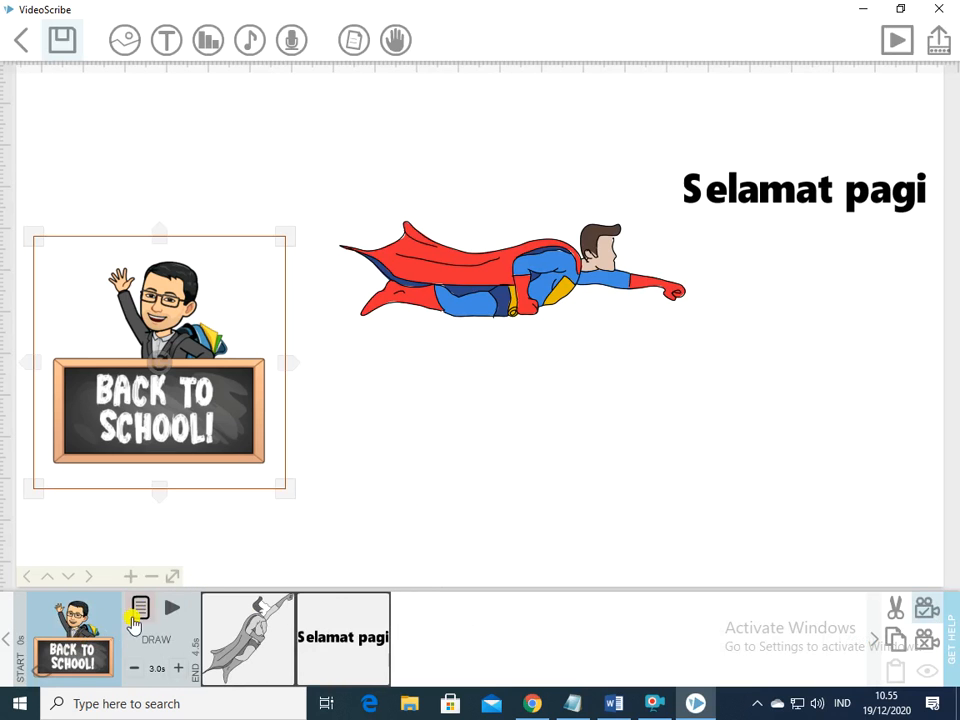
click(898, 42)
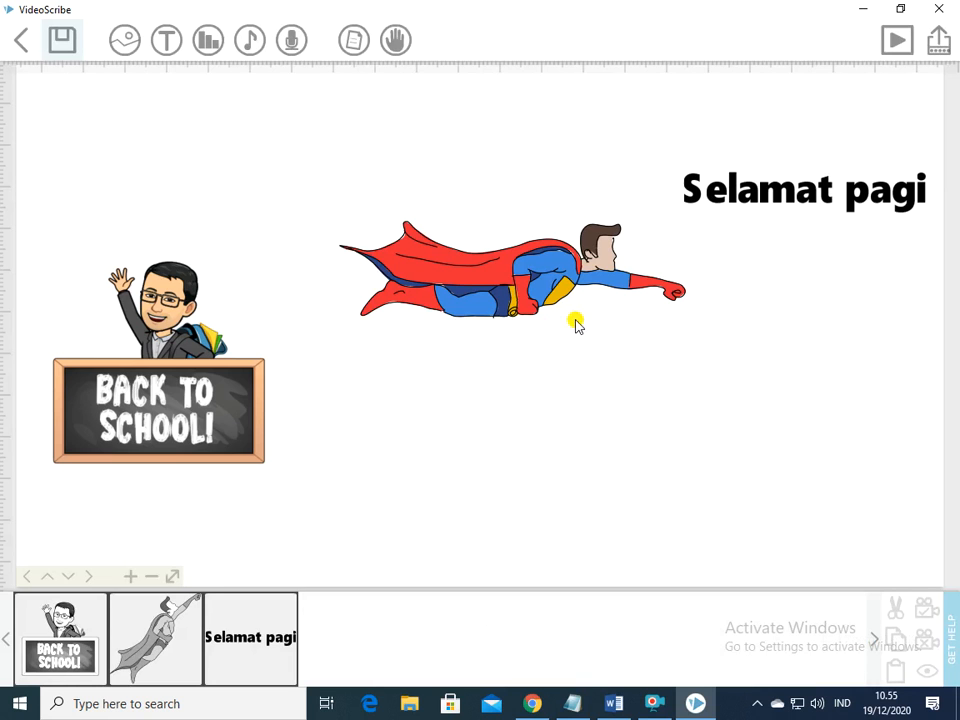
Open the music library and listen to a sample of the Bandbeat track
click(248, 48)
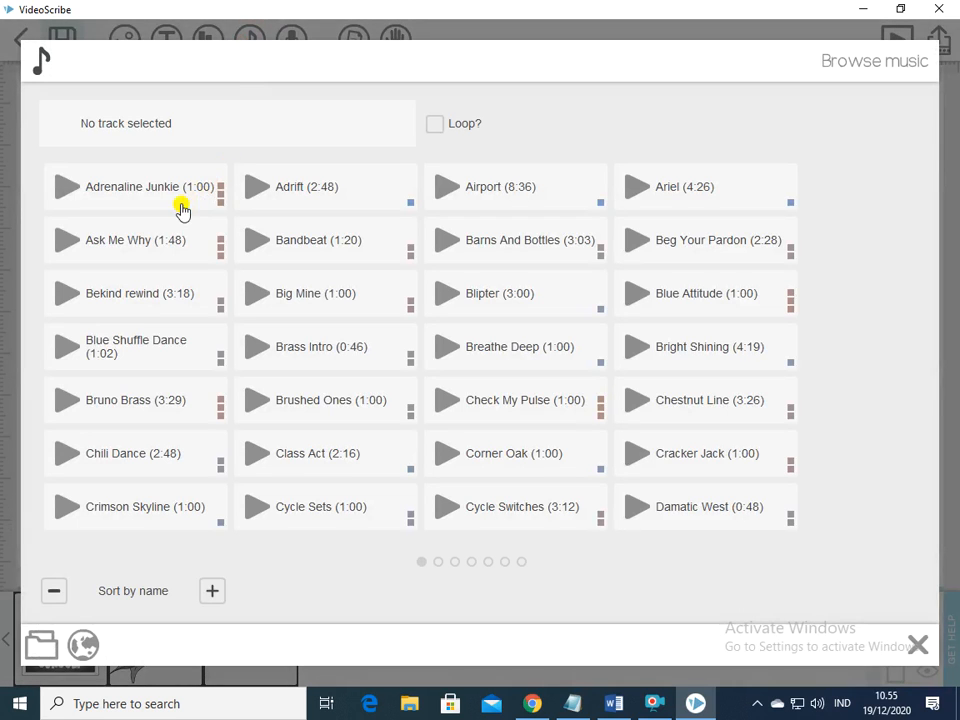
click(257, 242)
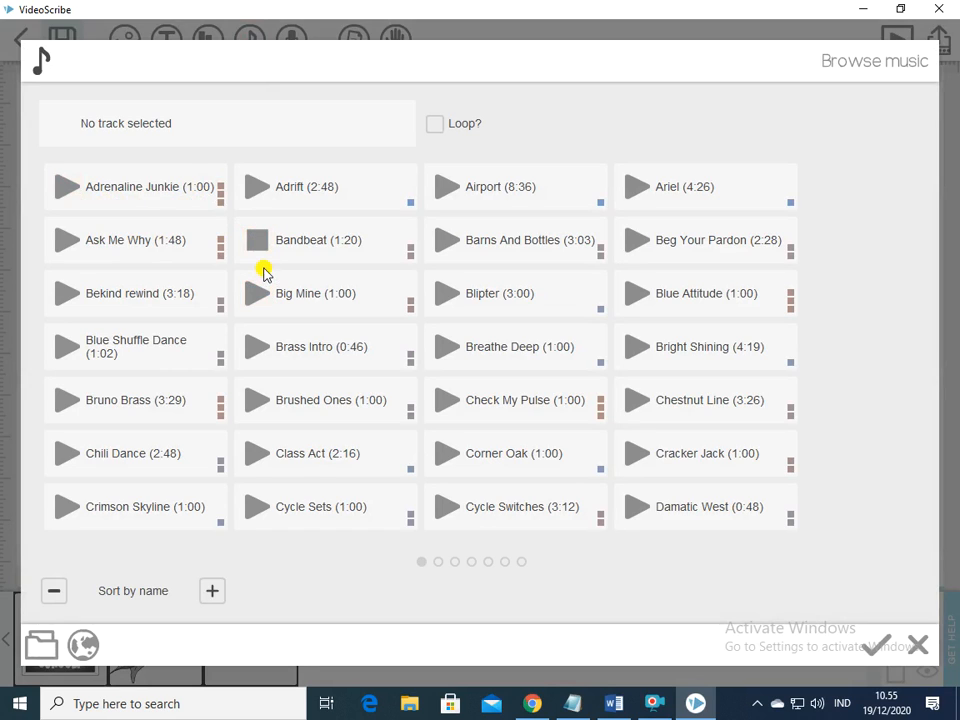
click(257, 241)
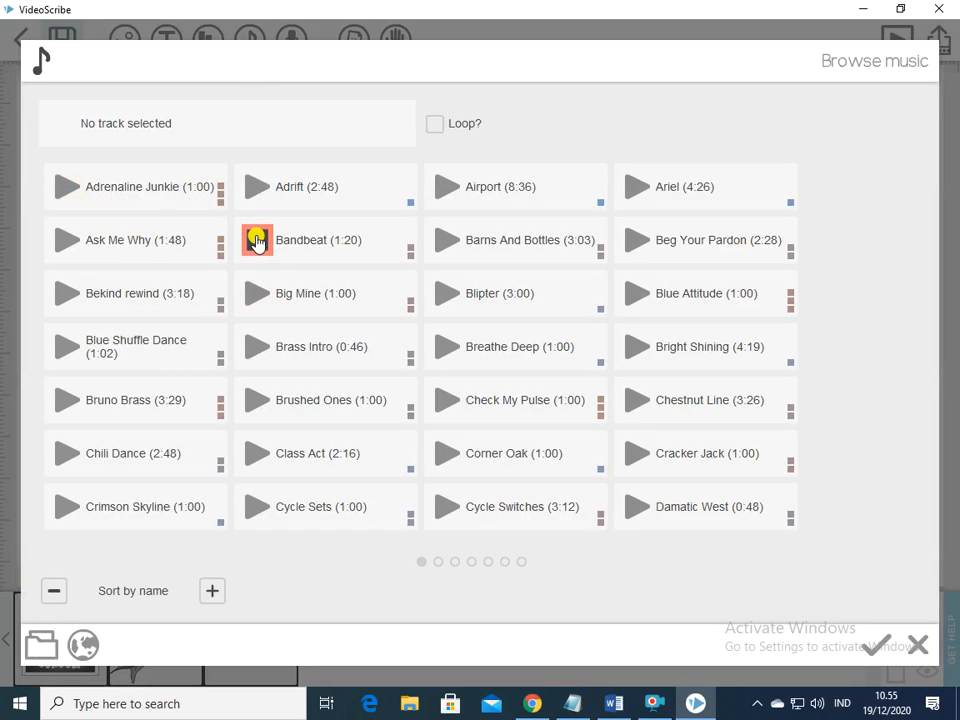
Choose Bandbeat as the music track and clear it from the scribe
click(324, 243)
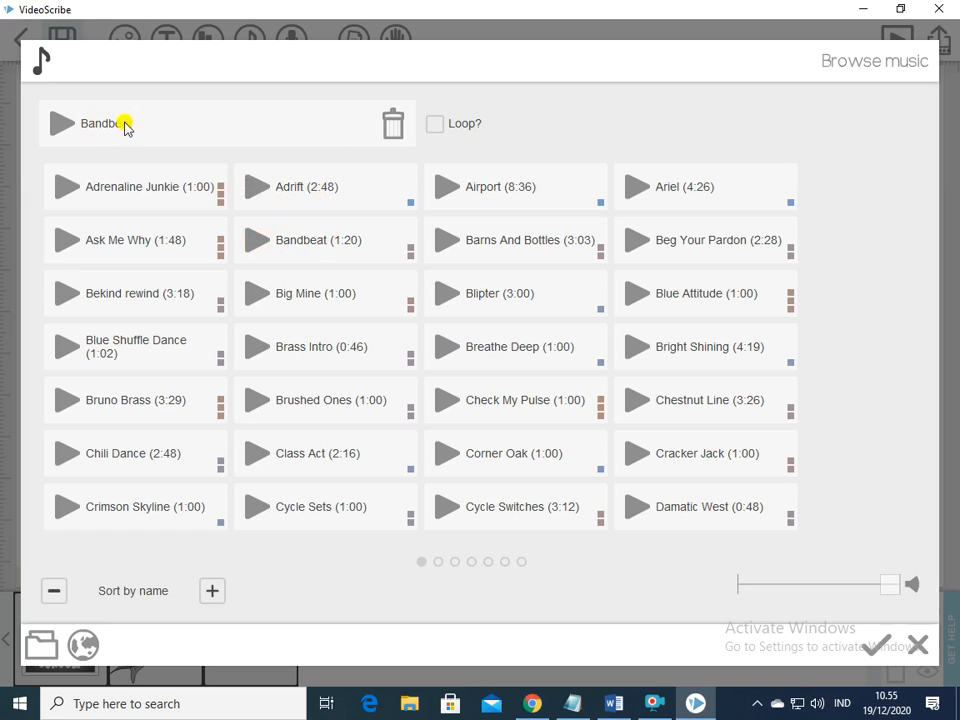
click(390, 137)
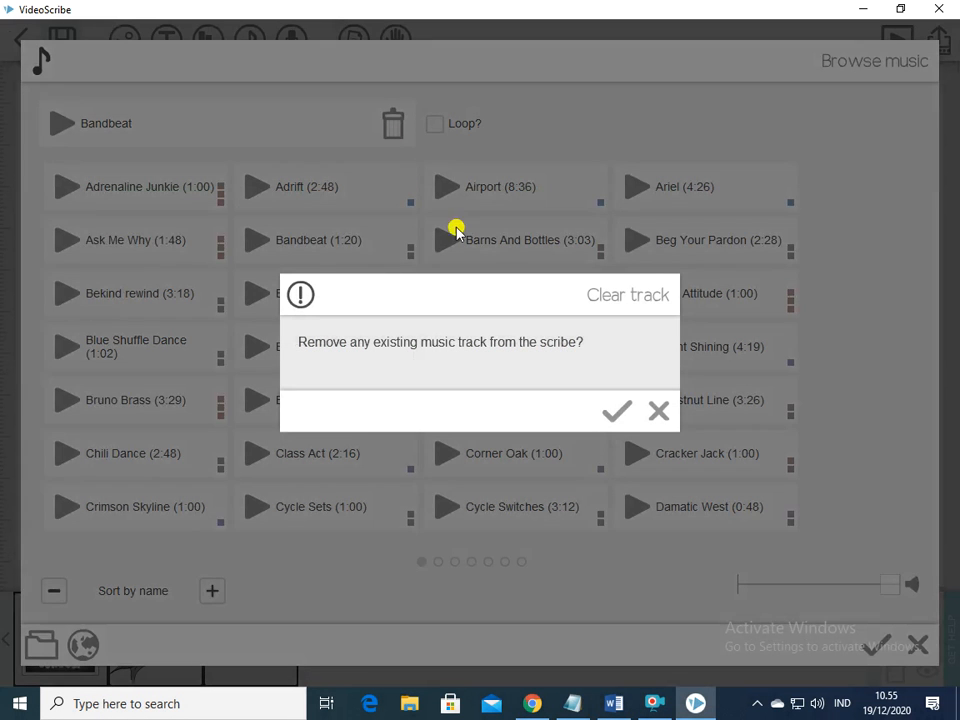
click(613, 412)
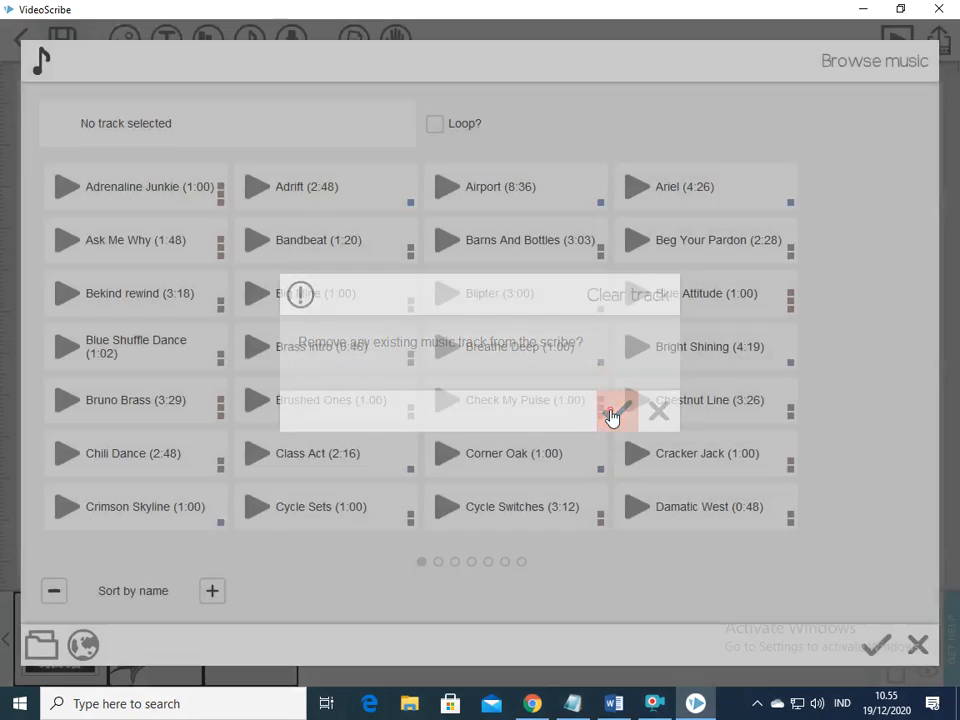
Set Bandbeat as the scribe's background music
click(306, 252)
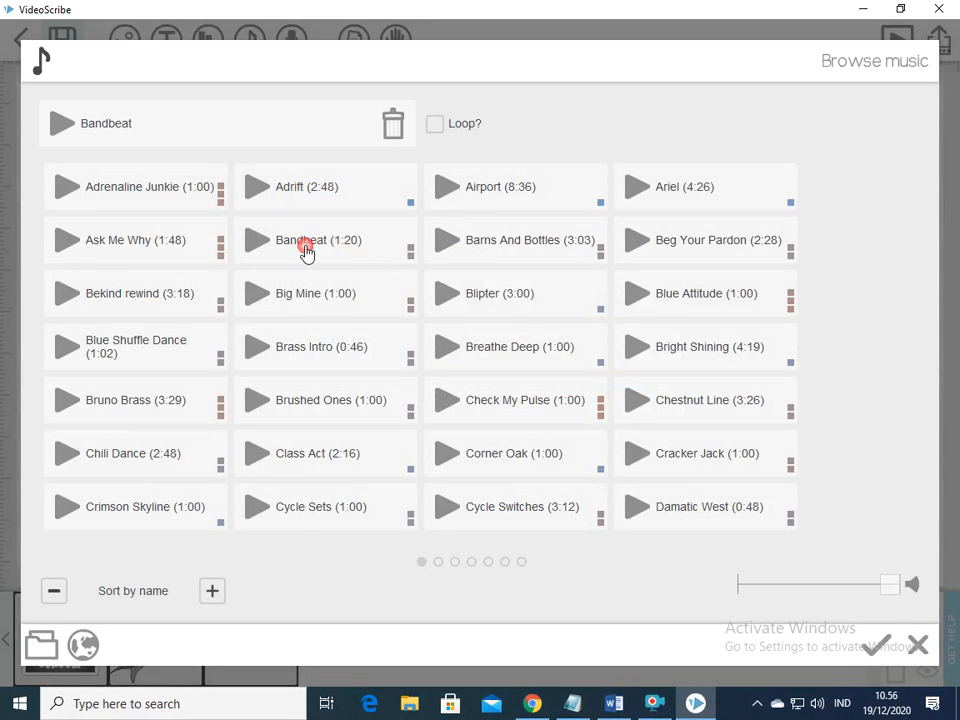
click(876, 655)
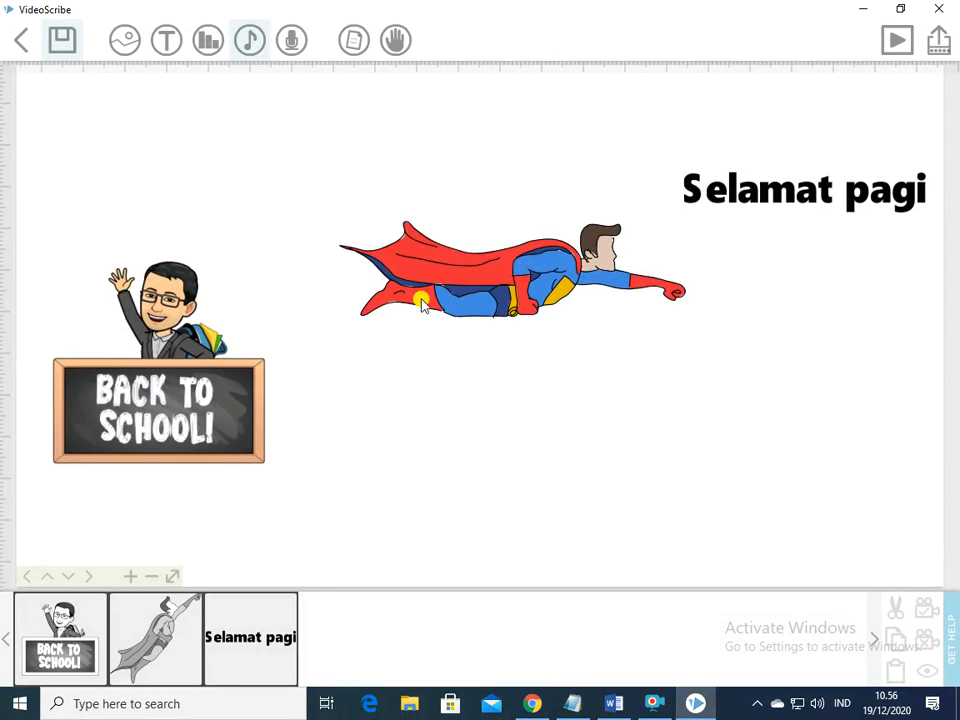
Play the scribe with its music, starting from the "Back to School!" element
click(73, 645)
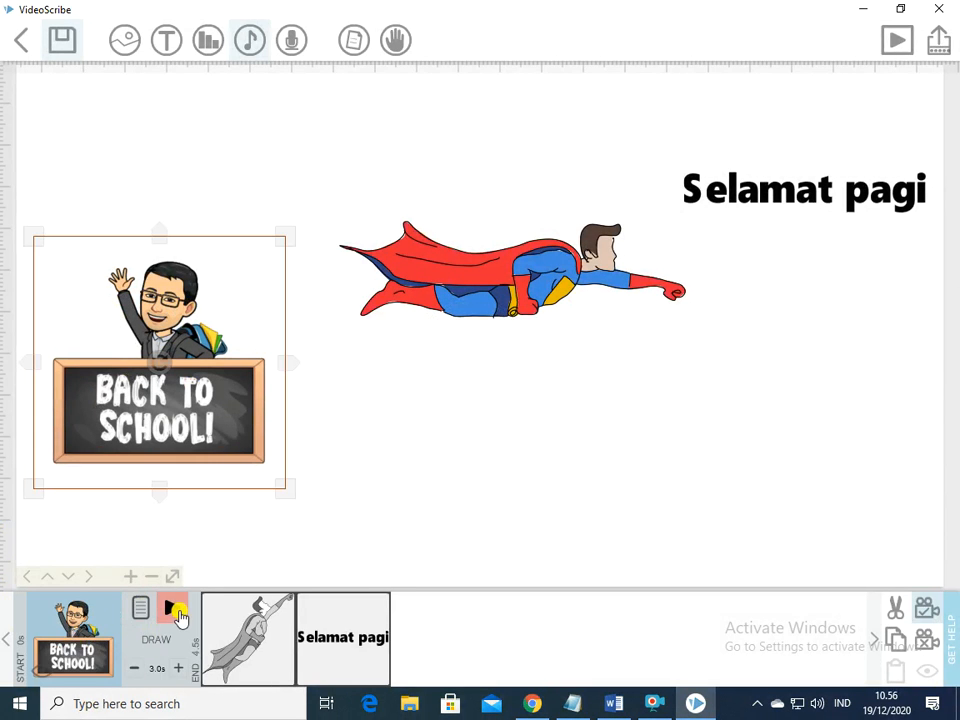
click(173, 610)
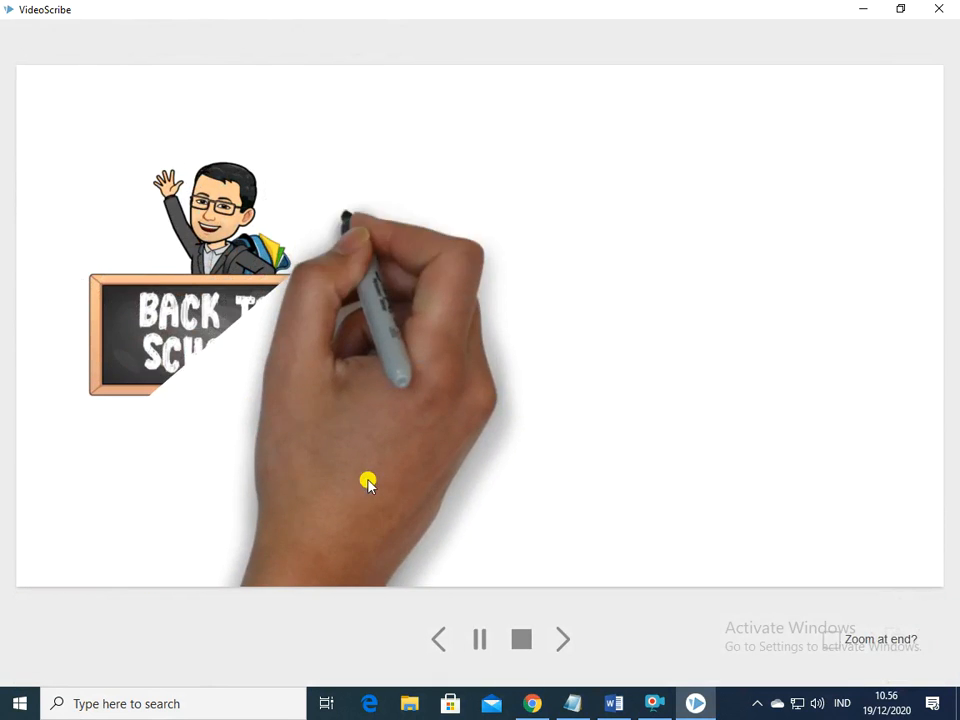
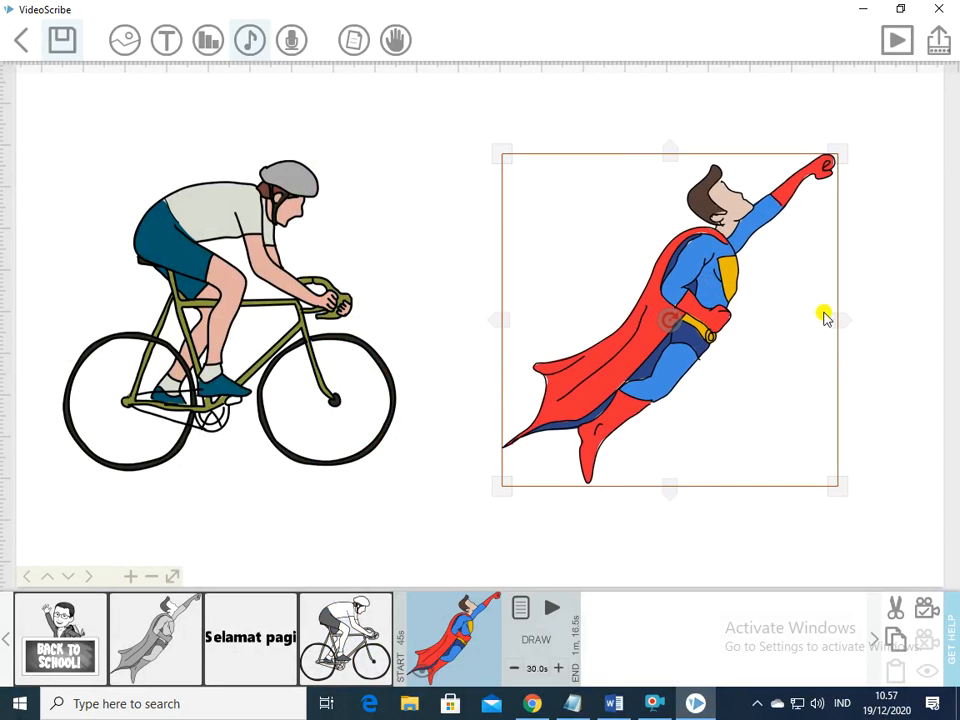
Rotate the superhero beside the cyclist by 41° into a horizontal flying pose and set its camera to the current view
drag(673, 323, 680, 332)
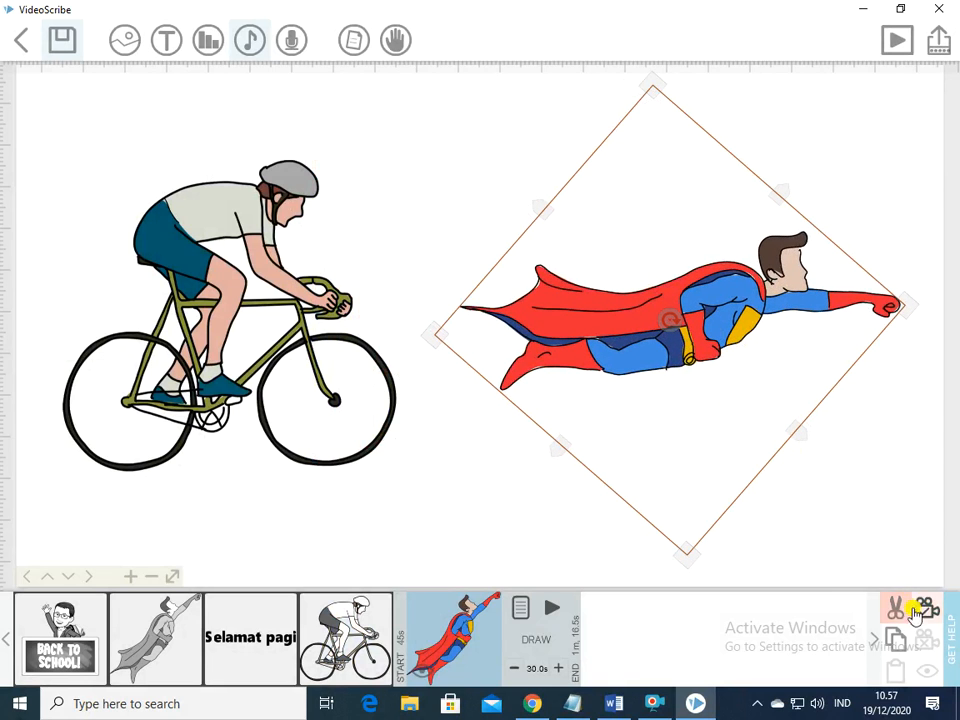
click(926, 608)
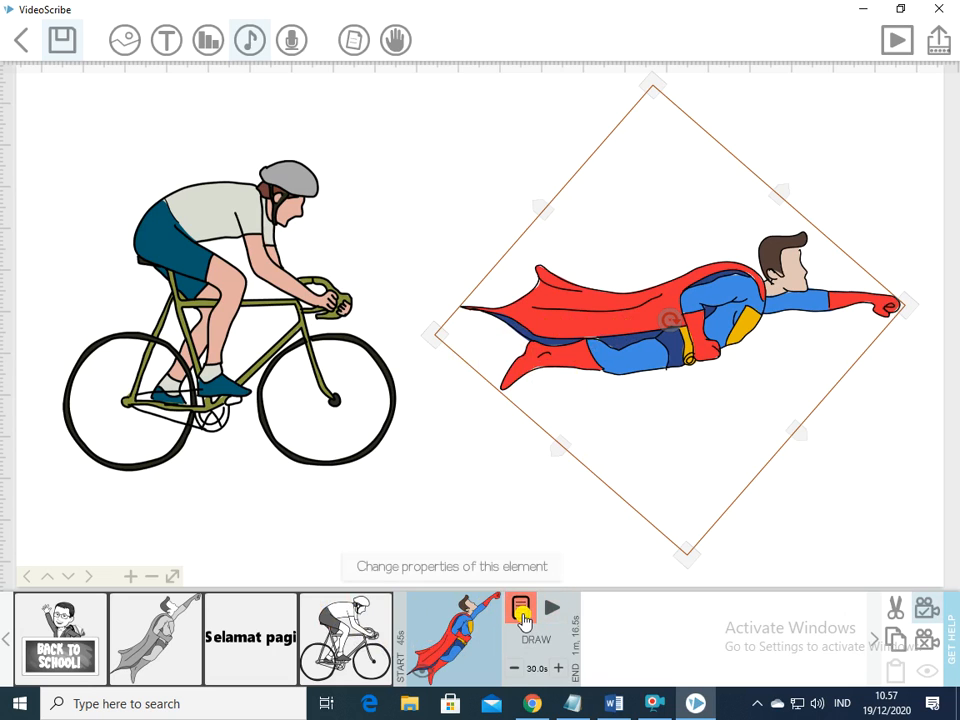
Set the rotated superhero's animate time to 3 seconds in its image properties and preview the Draw animation
click(521, 611)
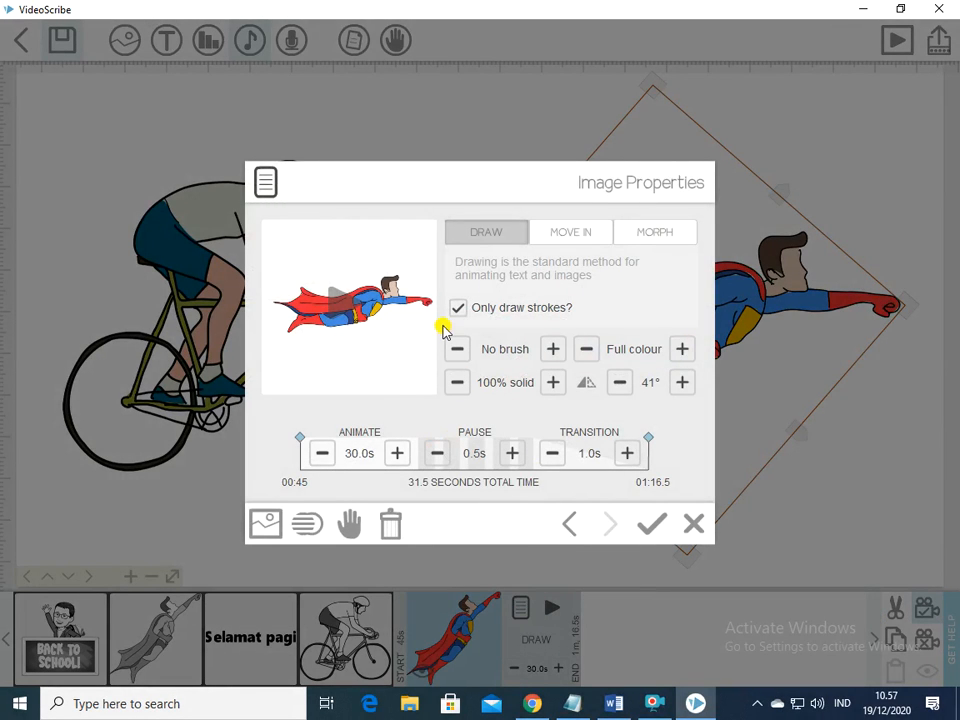
click(355, 454)
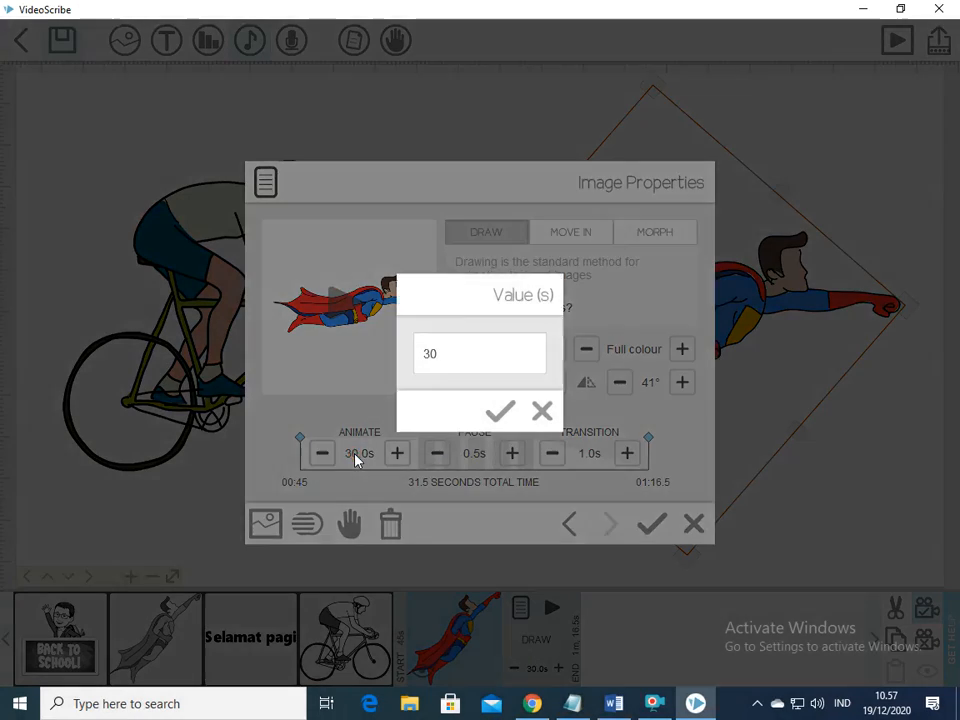
click(498, 410)
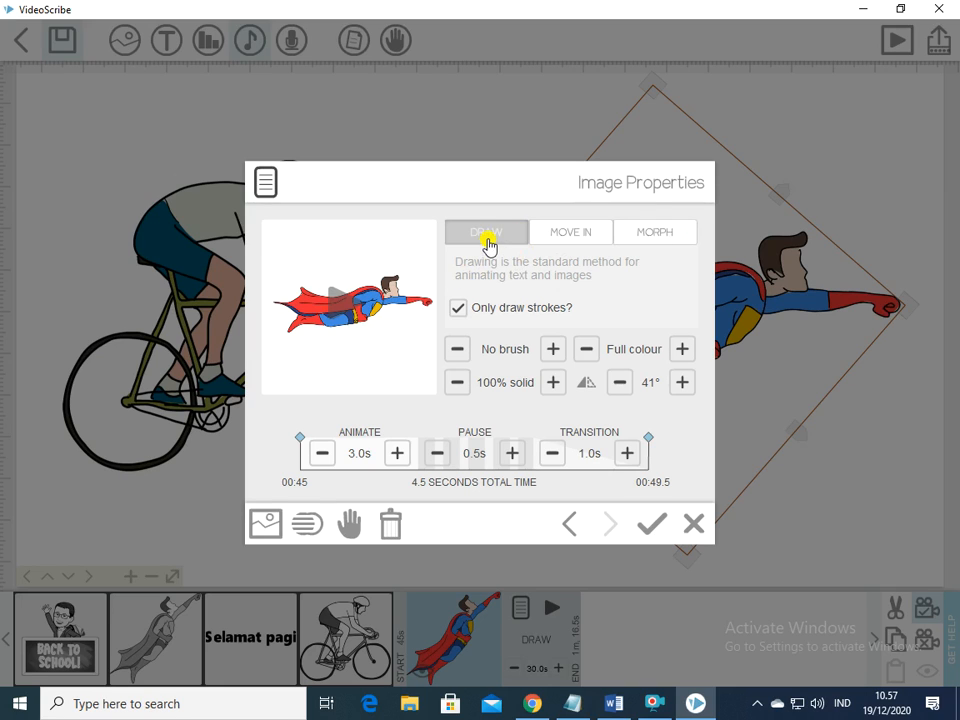
click(345, 310)
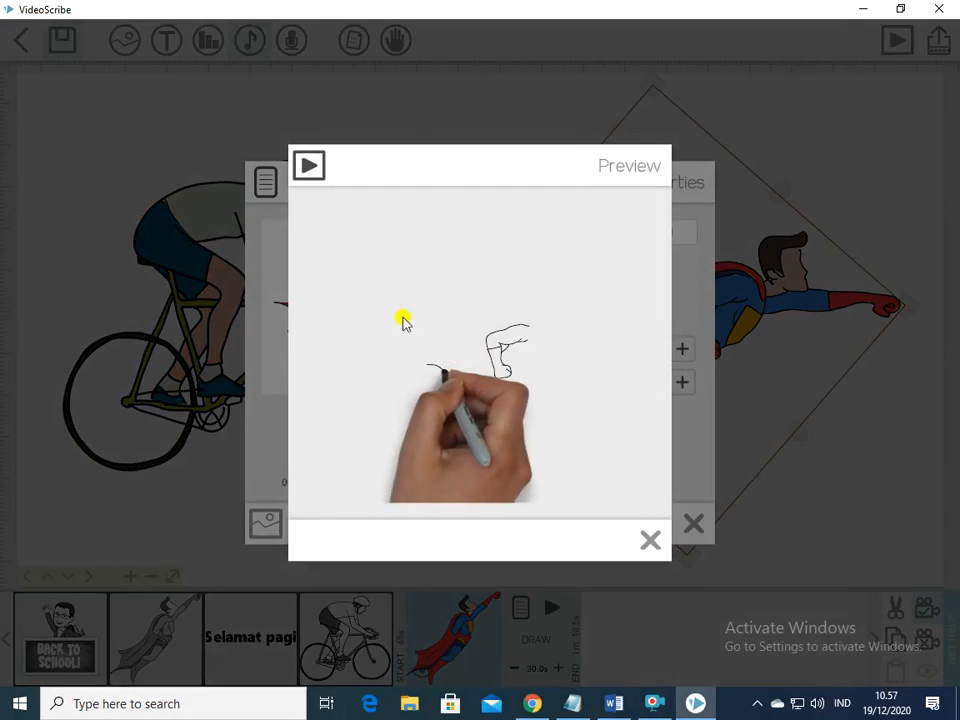
click(645, 537)
Change the superhero's animation to Move In, entering from the top edge, and preview it
click(553, 310)
click(566, 232)
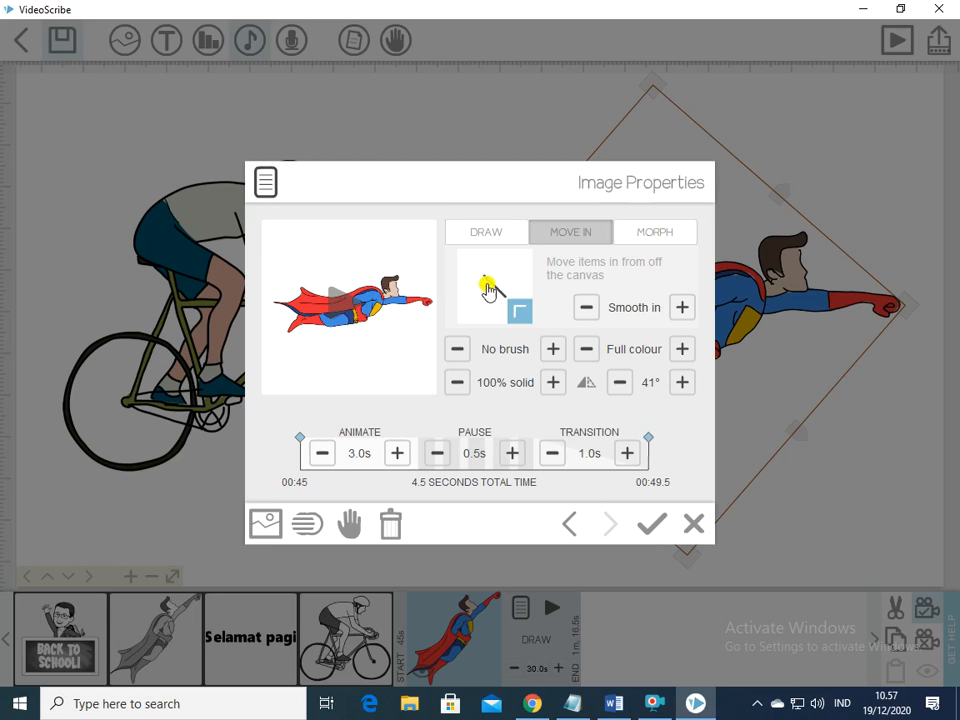
drag(487, 281, 489, 266)
click(490, 264)
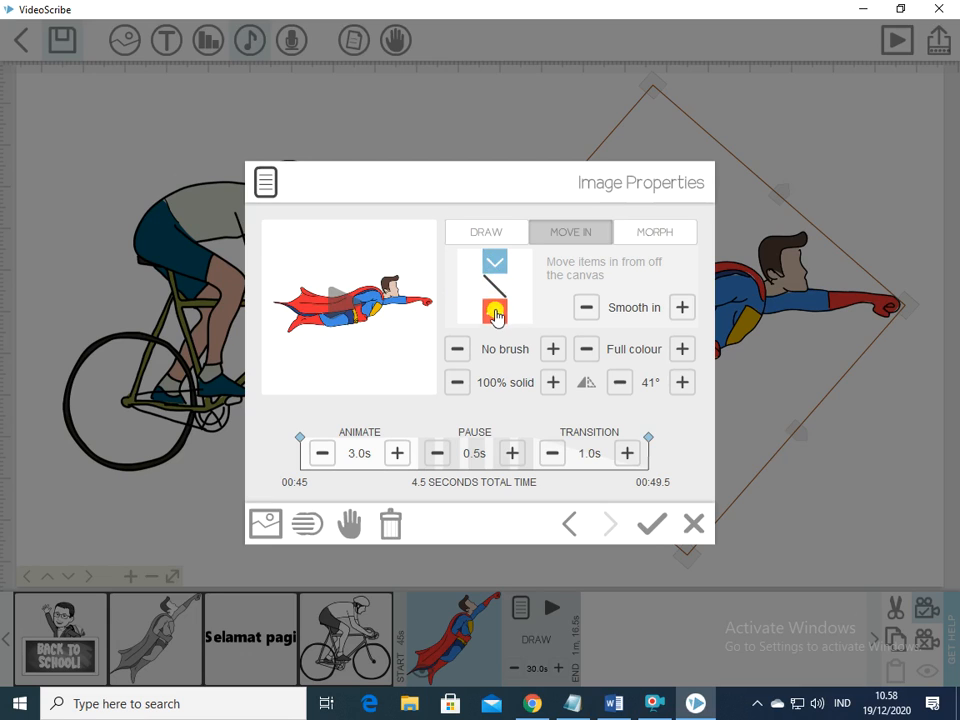
click(340, 300)
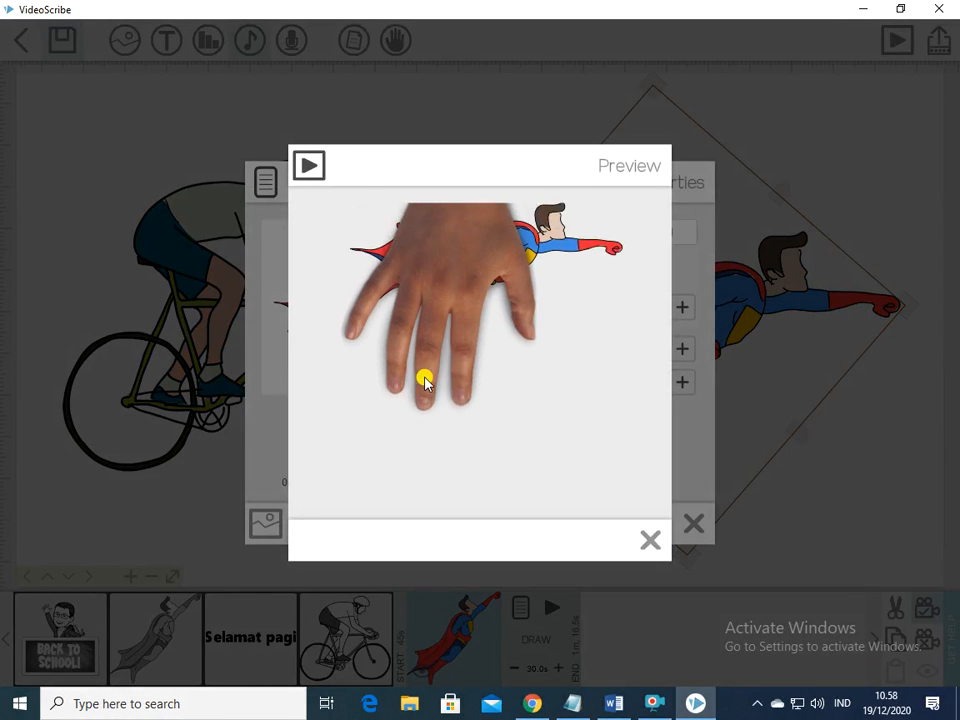
Set the superhero's Move In animation to enter from the lower-right corner and preview it
click(648, 540)
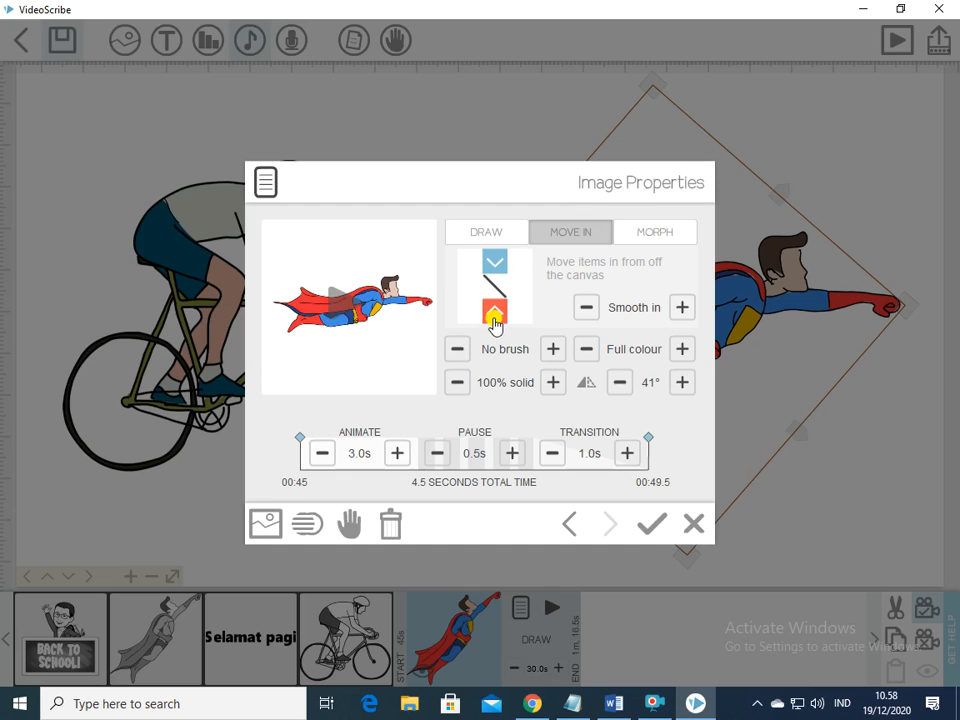
click(519, 312)
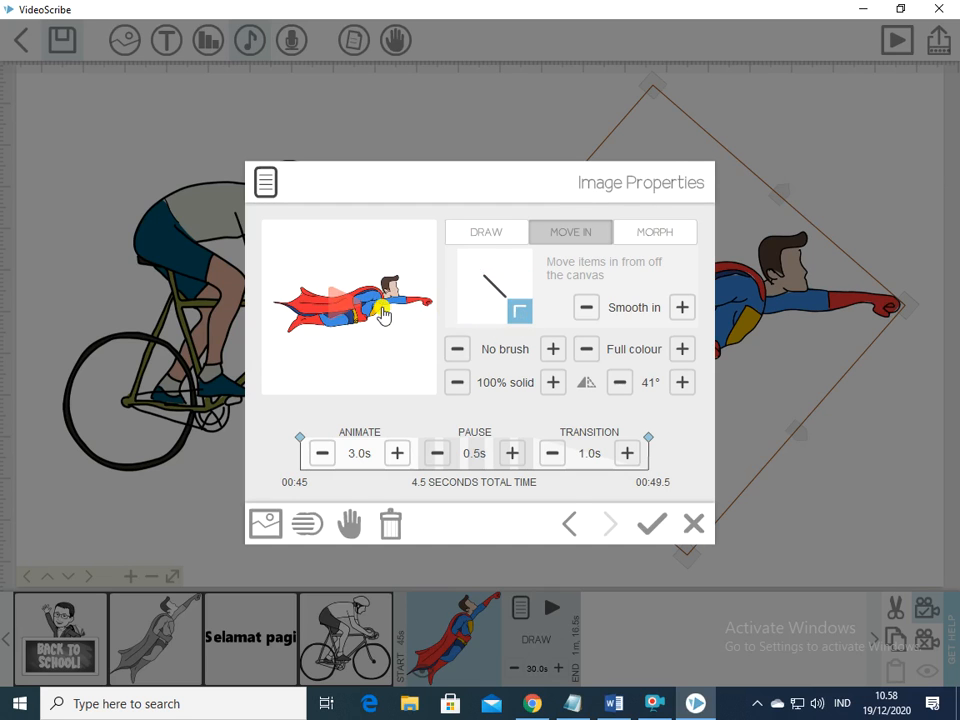
click(340, 297)
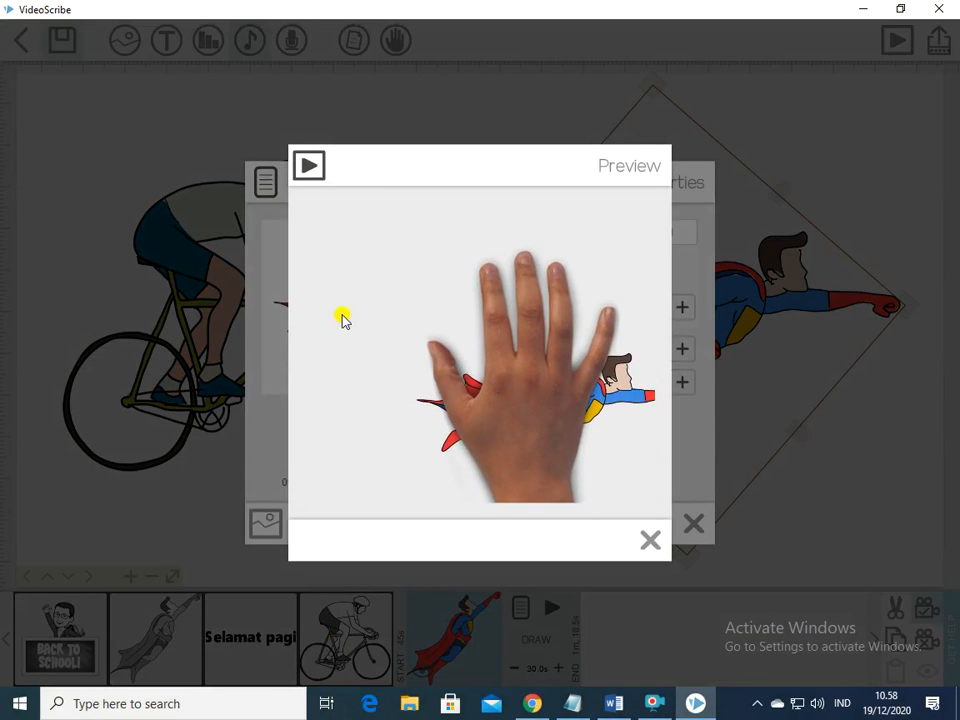
click(648, 539)
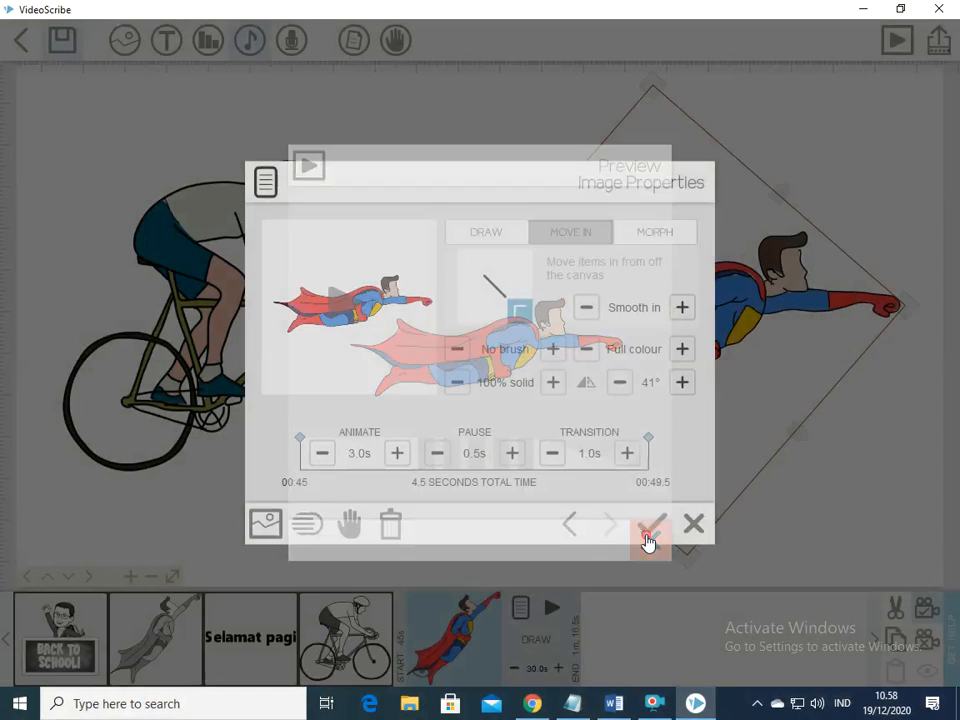
Change the superhero's animation to Morph from the cyclist image, preview it, and apply the image properties
click(649, 241)
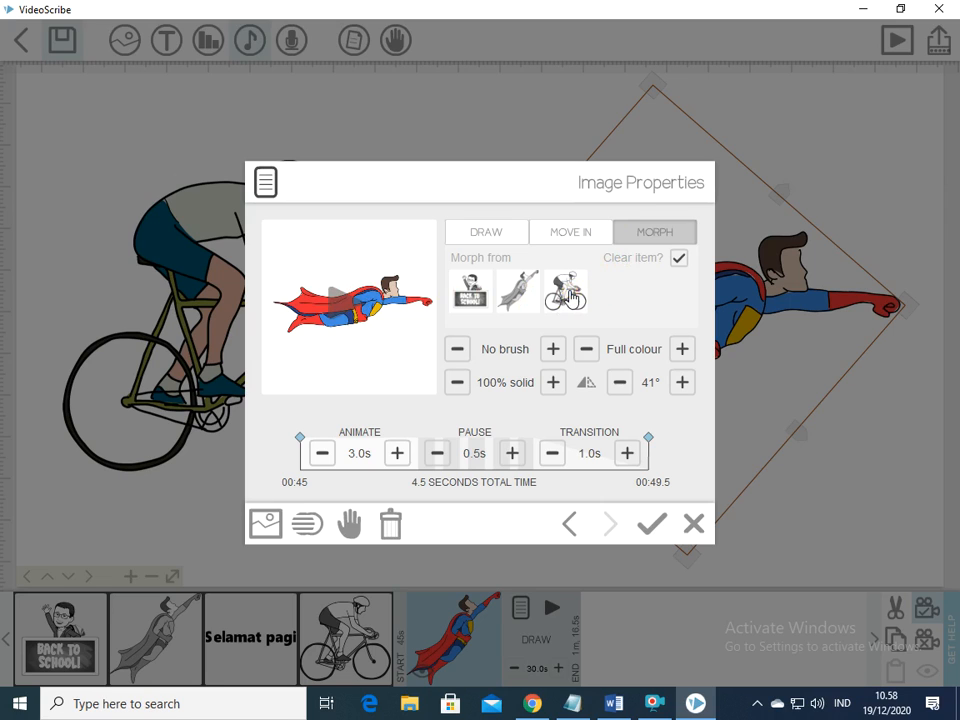
click(569, 296)
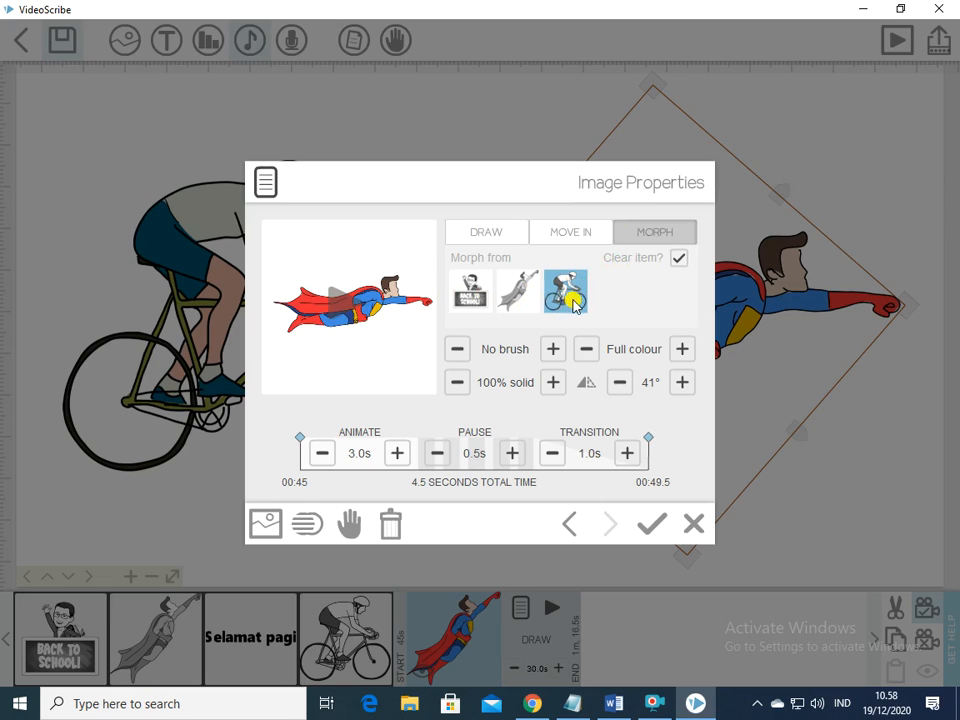
click(340, 298)
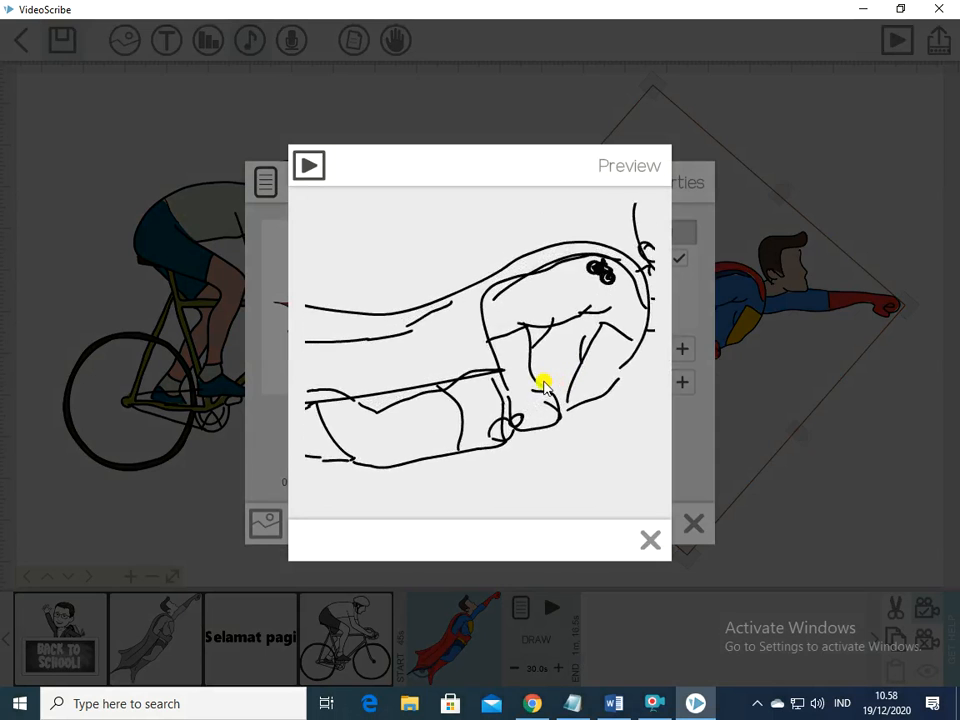
click(649, 535)
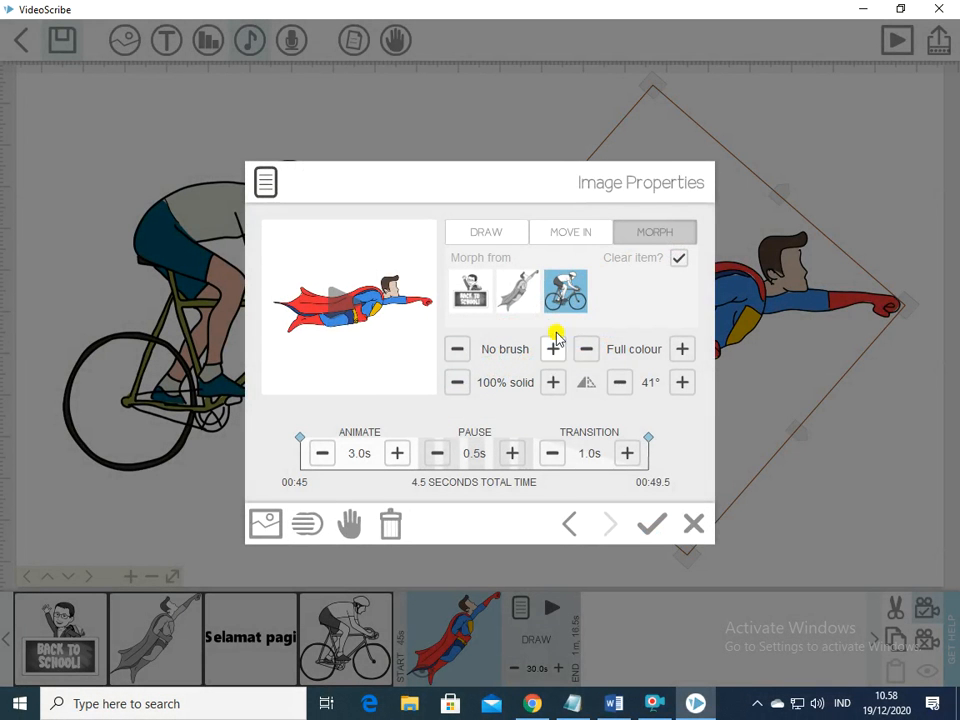
click(652, 524)
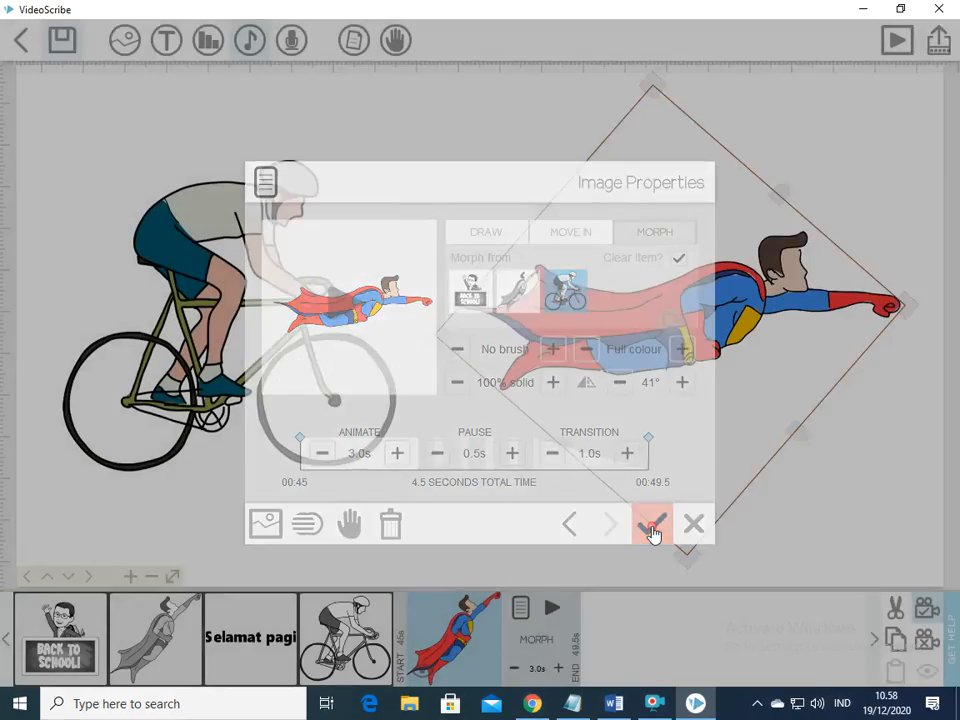
Set the cyclist's draw time to 3 seconds and play the scribe from the cyclist
click(366, 628)
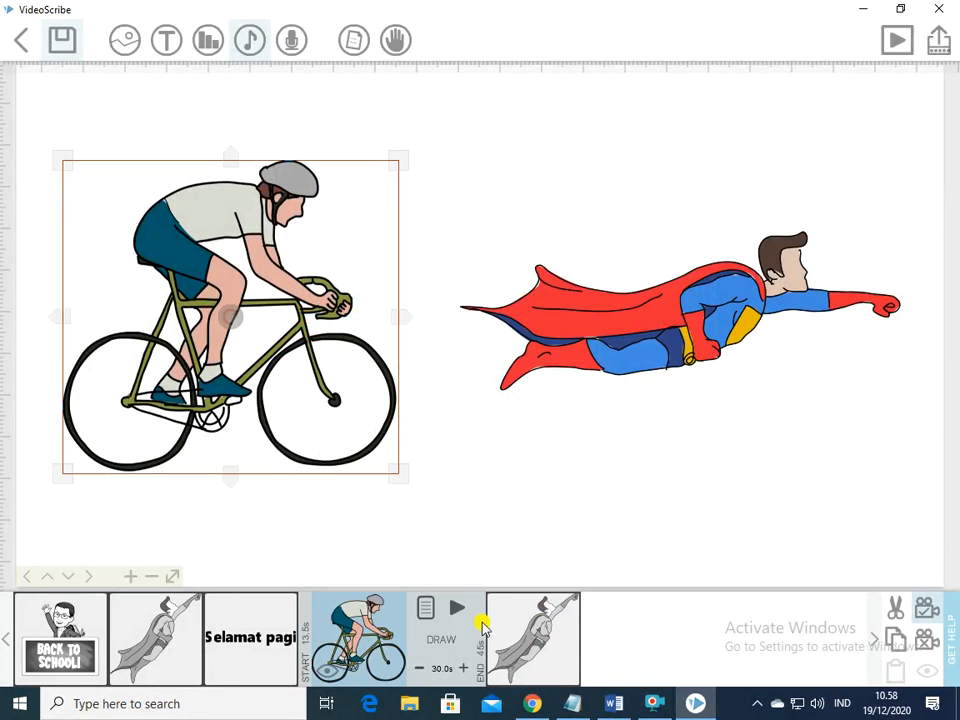
click(437, 669)
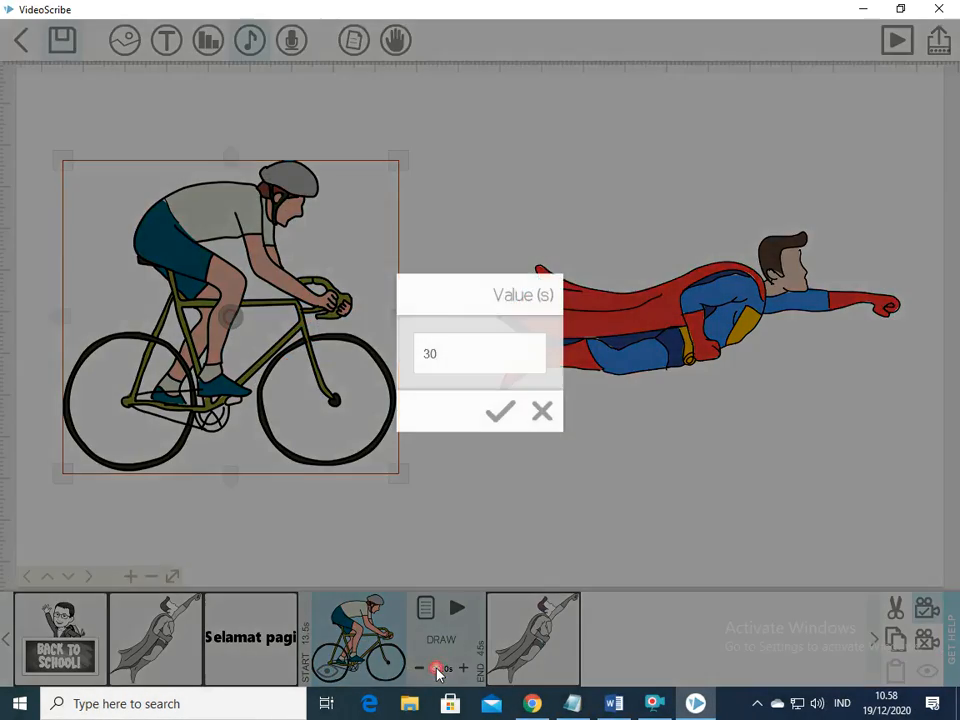
text(3)
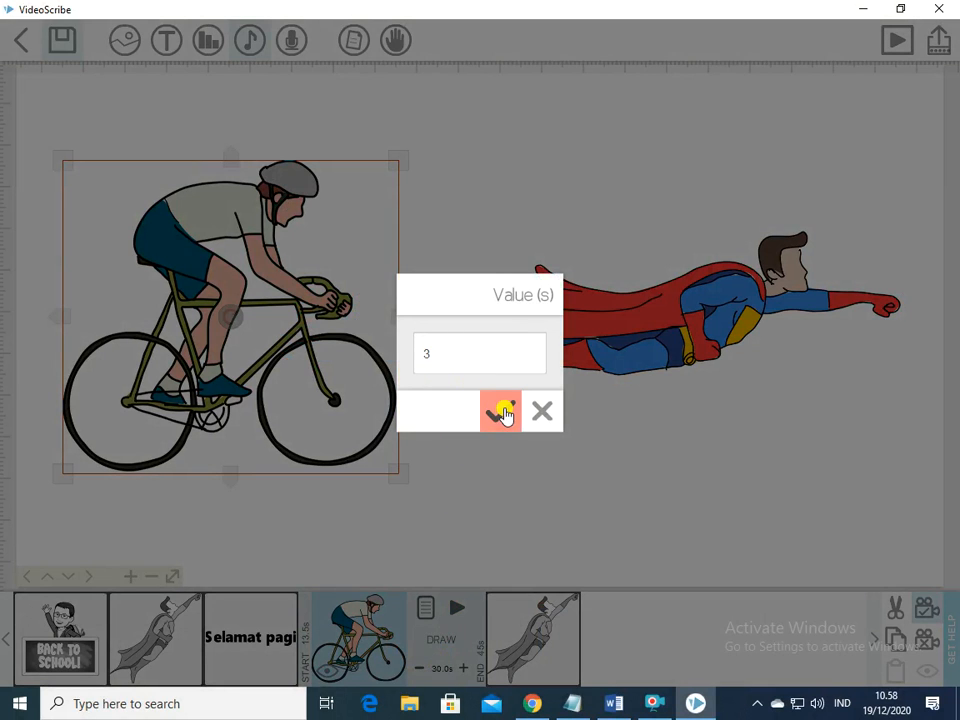
click(501, 413)
click(457, 607)
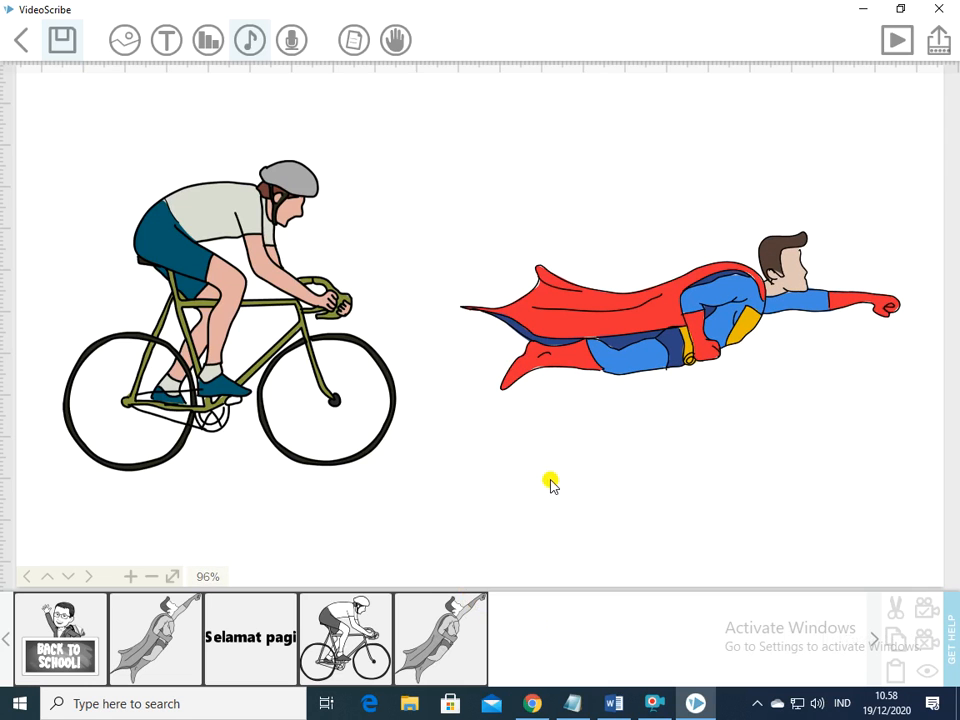
click(442, 628)
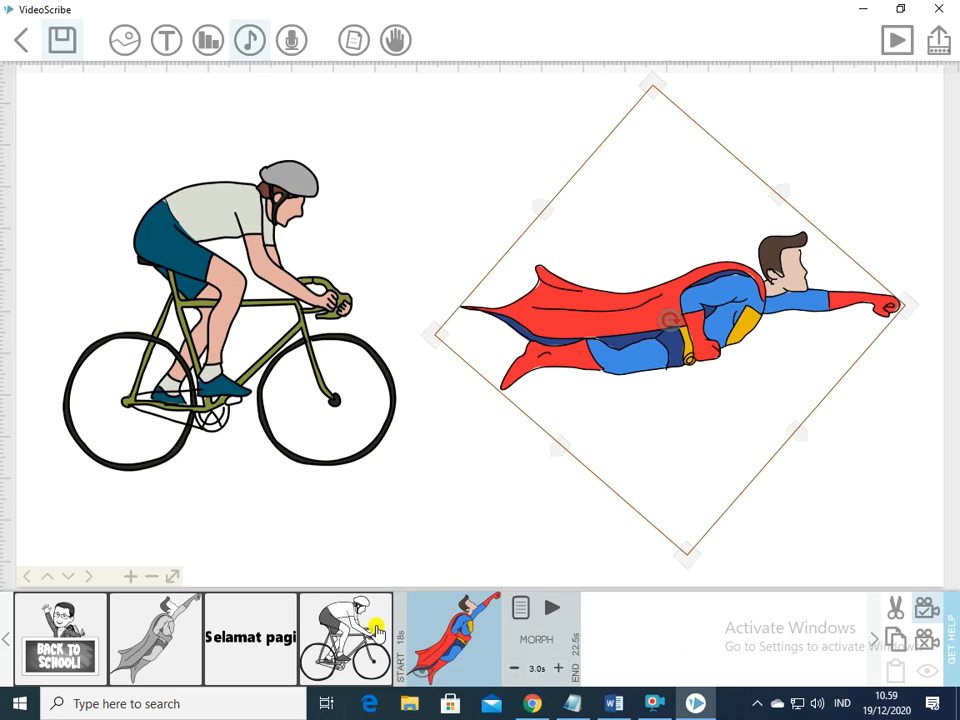
click(365, 615)
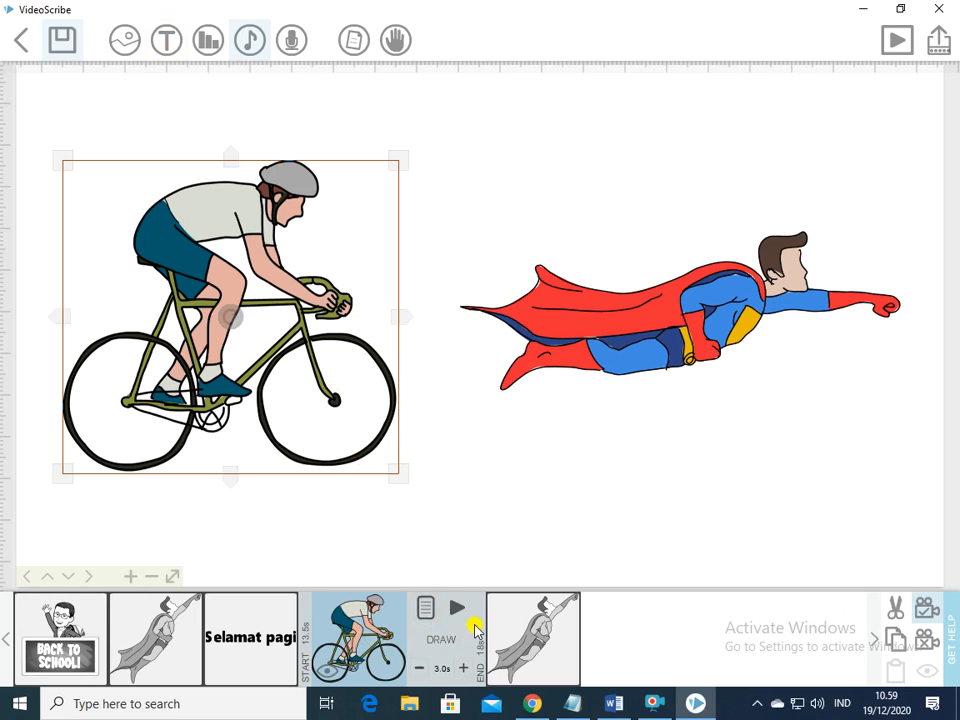
click(530, 645)
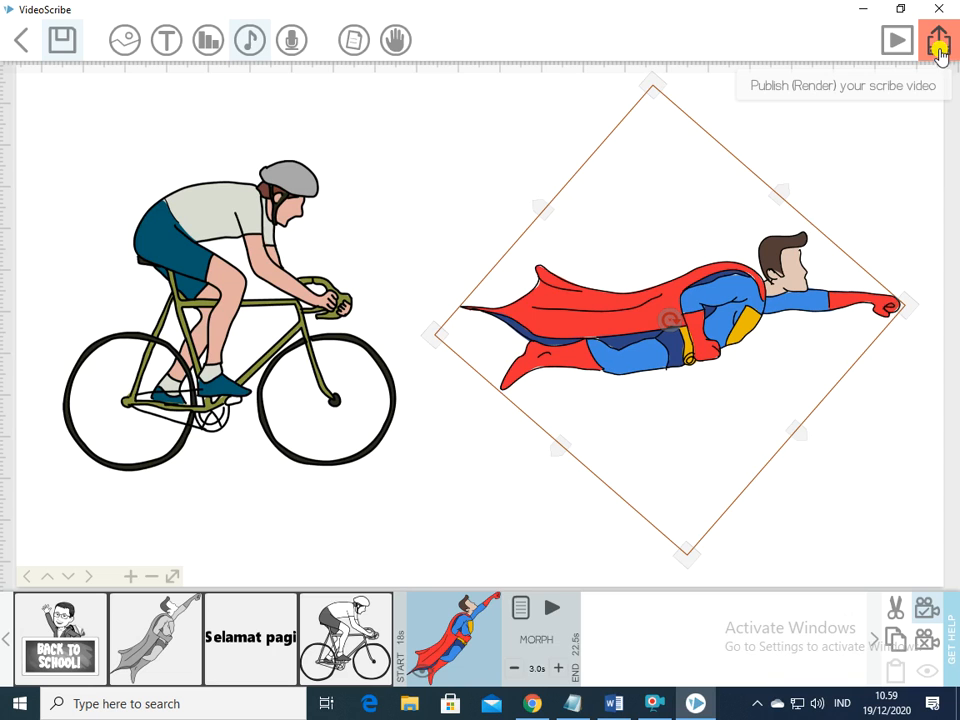
Open the video file creation settings for publishing the scribe and cycle through the output formats back to AVI
click(938, 55)
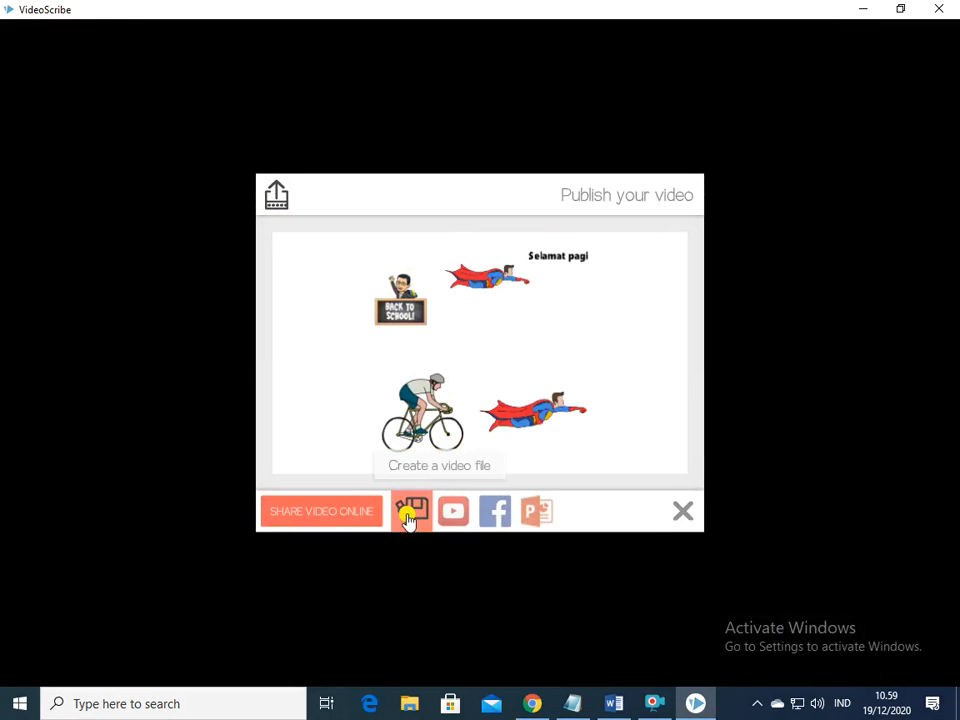
click(409, 515)
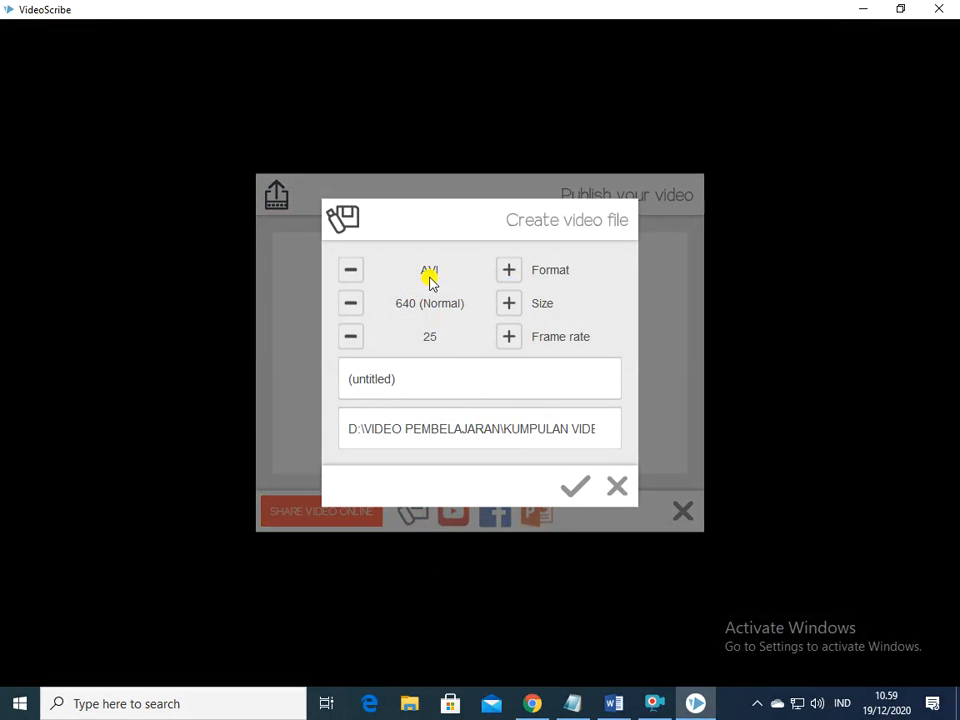
click(510, 272)
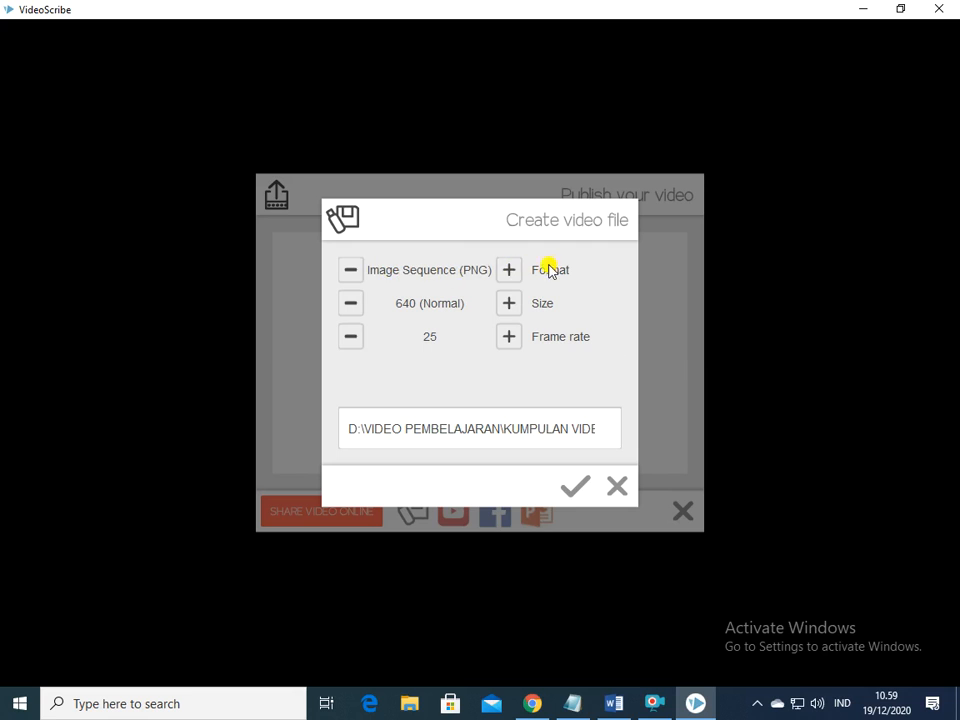
click(511, 273)
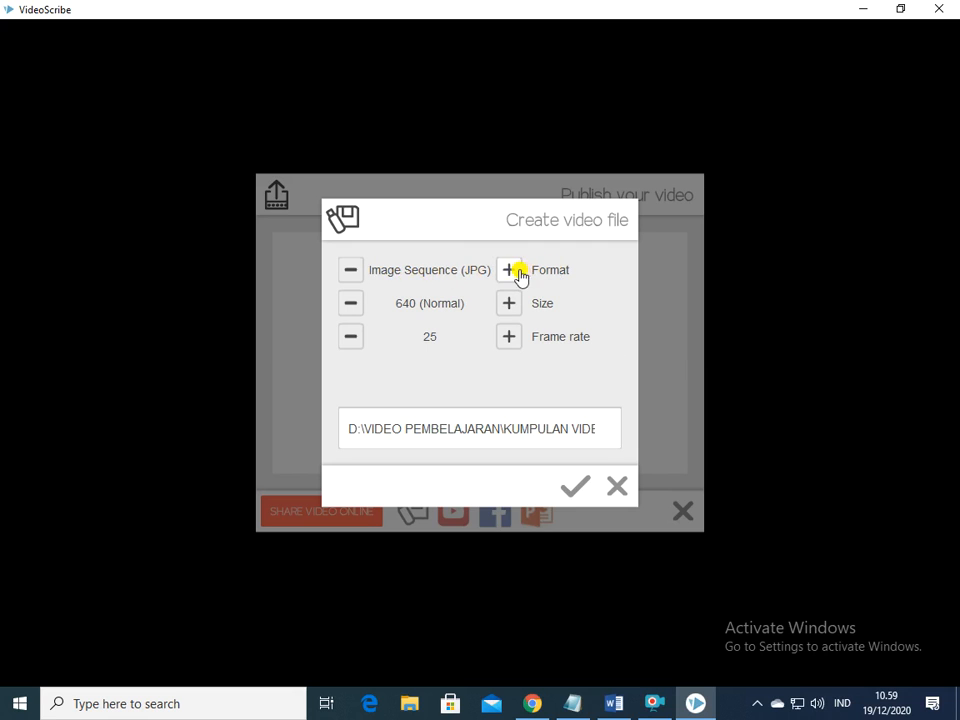
click(511, 272)
click(509, 272)
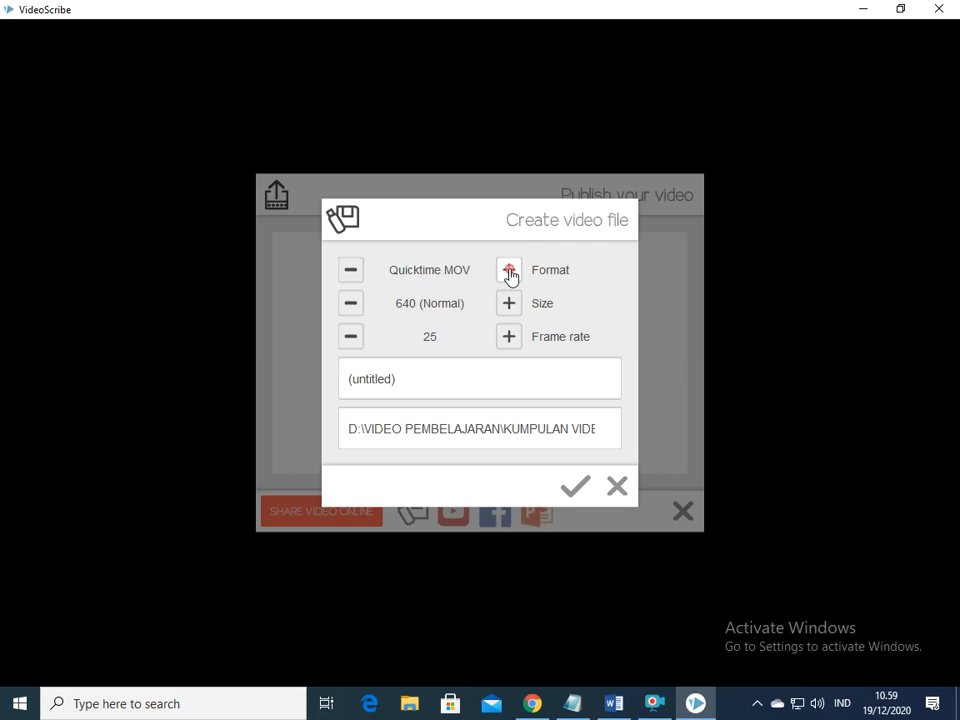
click(507, 272)
Try the 720 (Standard HD) size and a frame rate of 20, and leave publishing without creating a video file
click(505, 311)
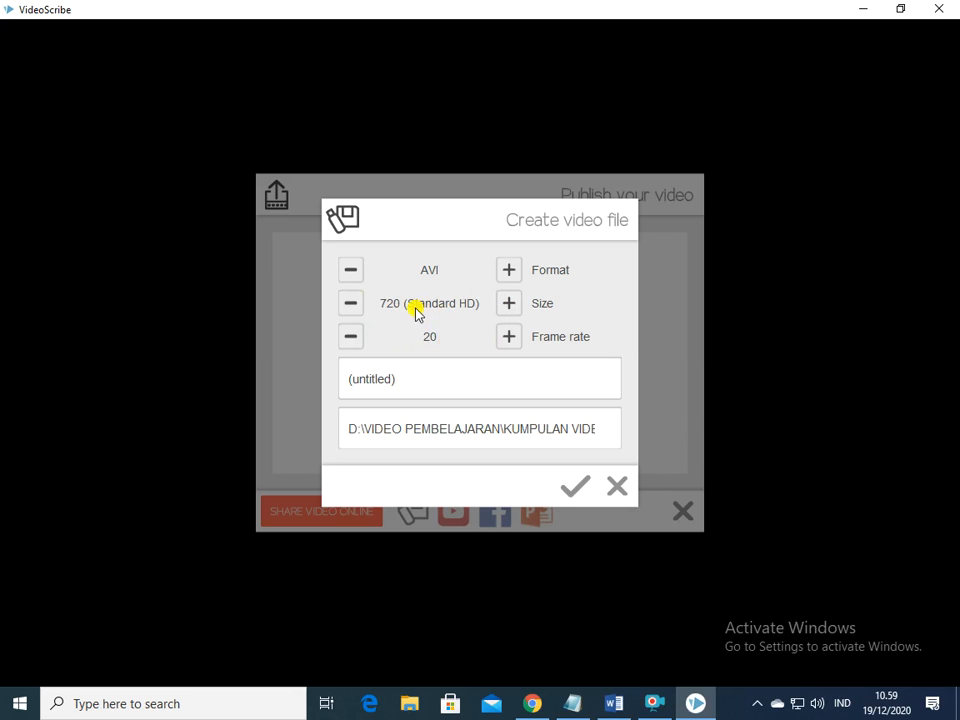
click(352, 305)
click(617, 485)
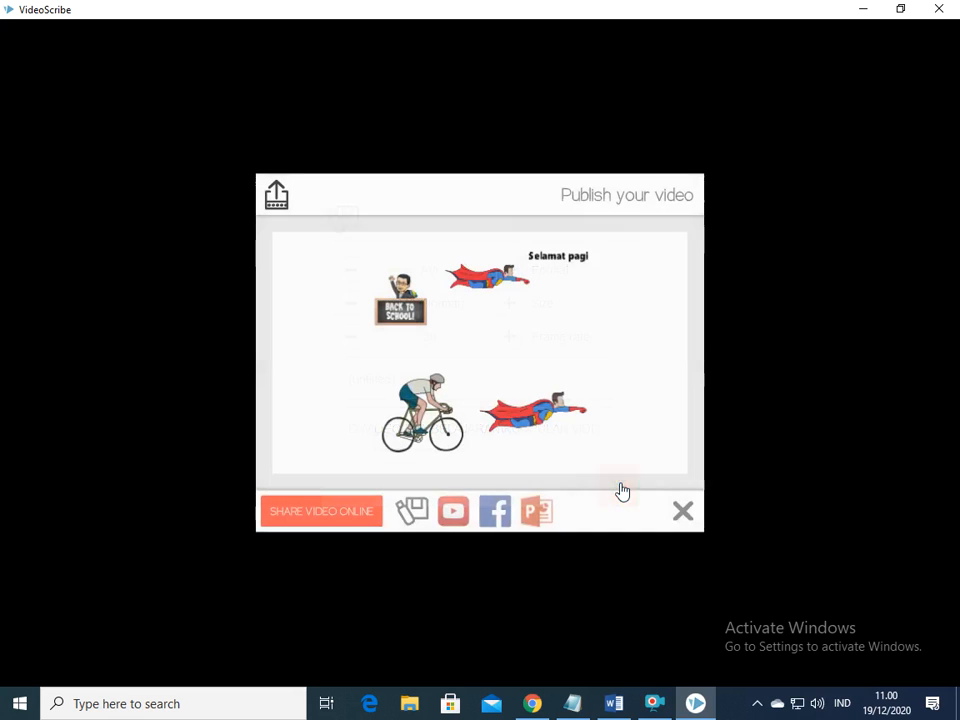
click(681, 513)
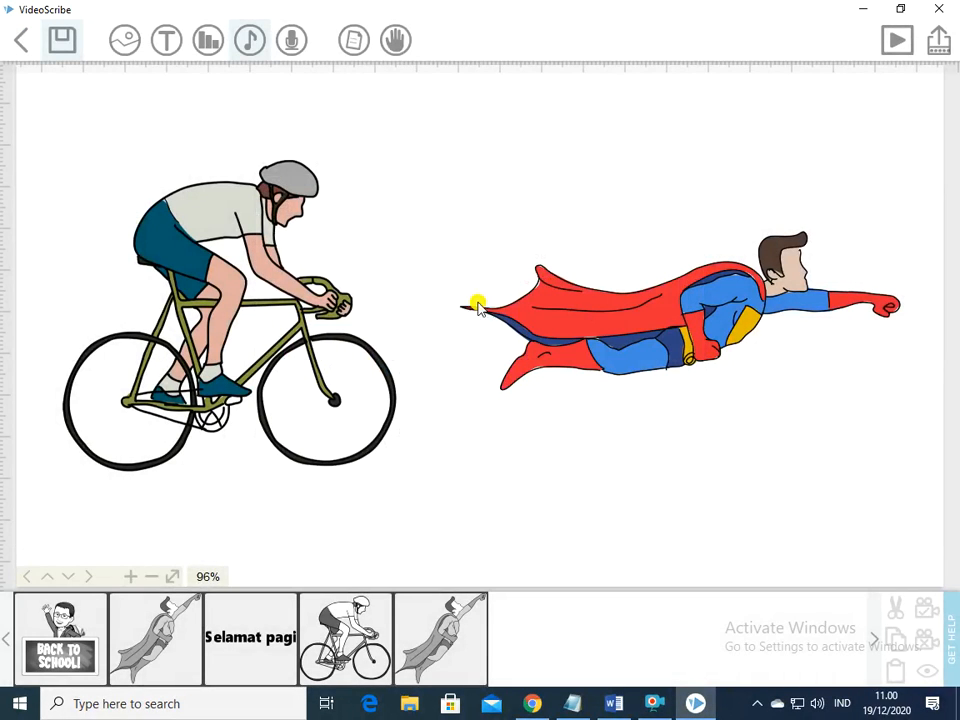